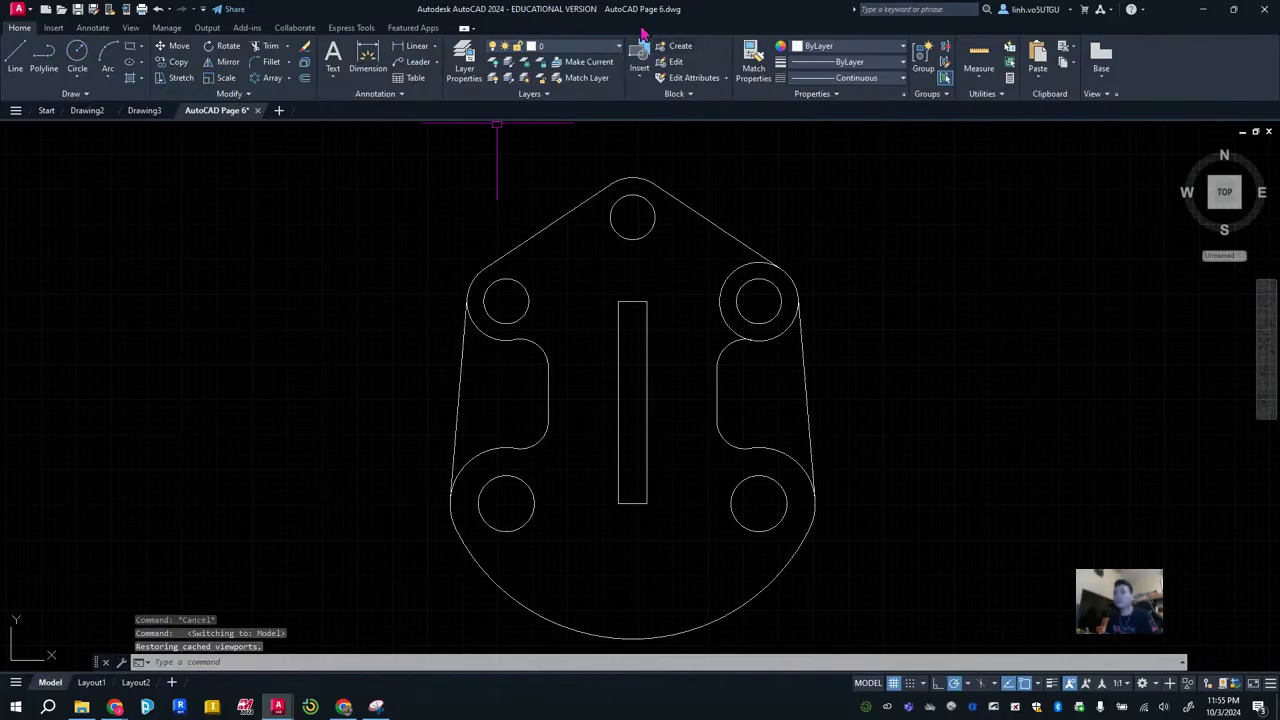
Turn on the Dimension layer to display the dimensions of the reference plate.
click(601, 48)
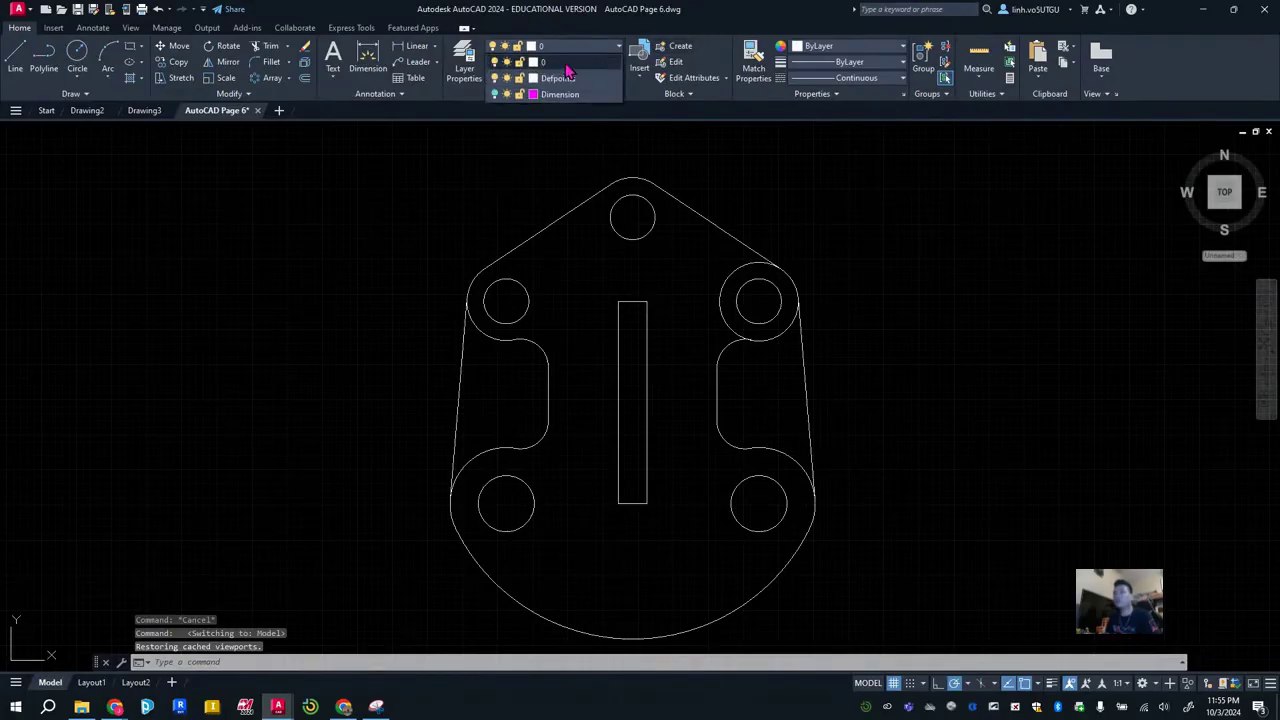
click(493, 94)
click(888, 457)
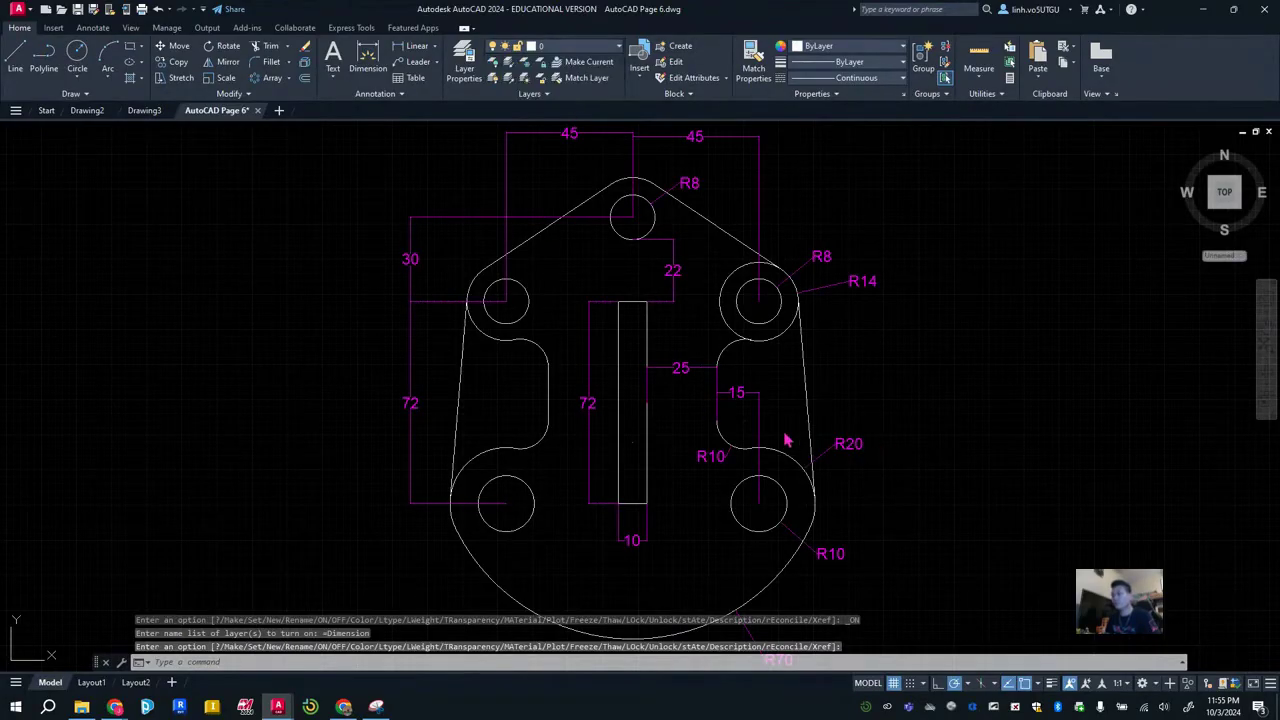
mouse_move(792, 366)
middle_down()
mouse_move(709, 349)
mouse_move(657, 386)
middle_up()
scroll(657, 386, down, 2)
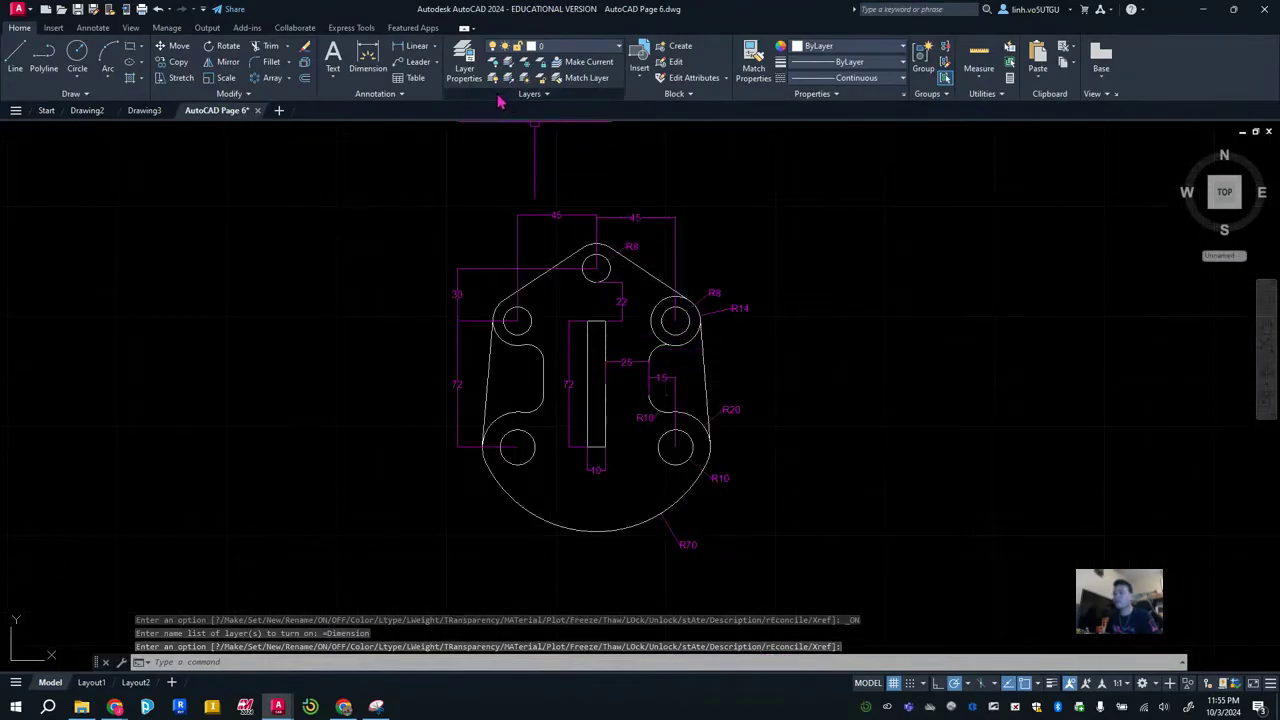
scroll(720, 285, up, 2)
Create a new layer named Centerlines with green colour and the CENTERX2 linetype.
click(460, 70)
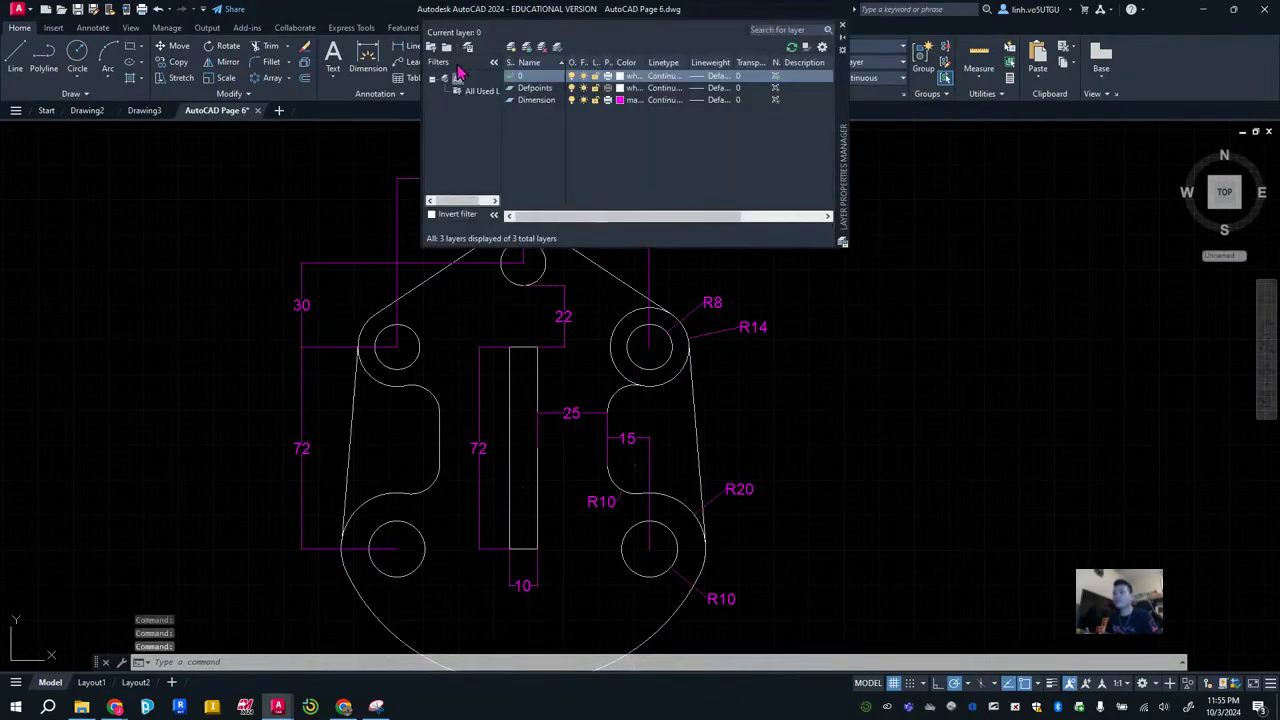
click(511, 48)
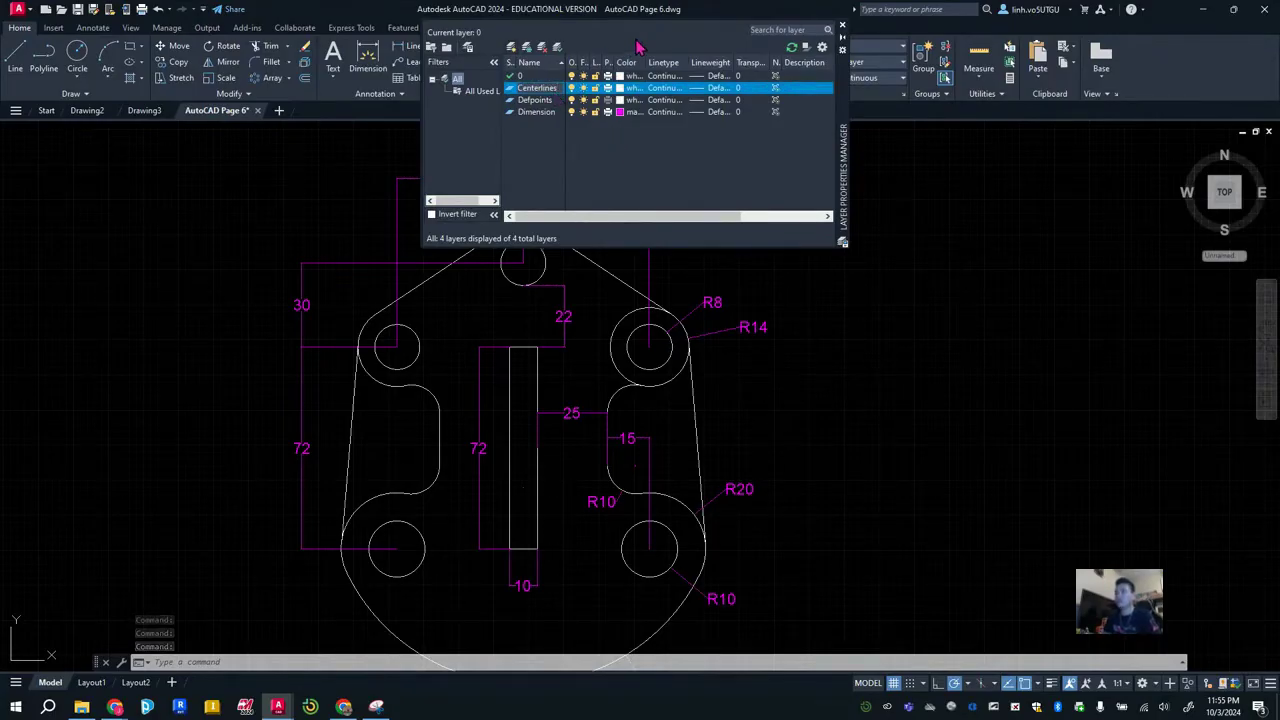
click(627, 89)
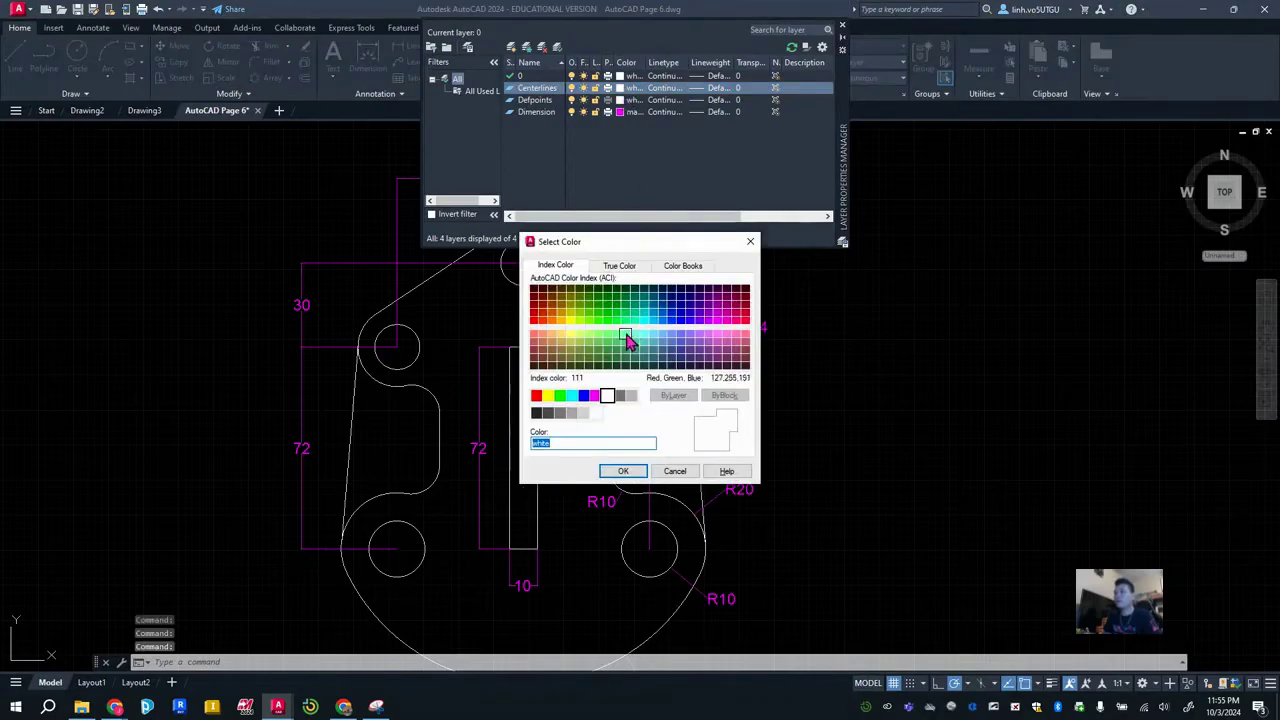
click(561, 397)
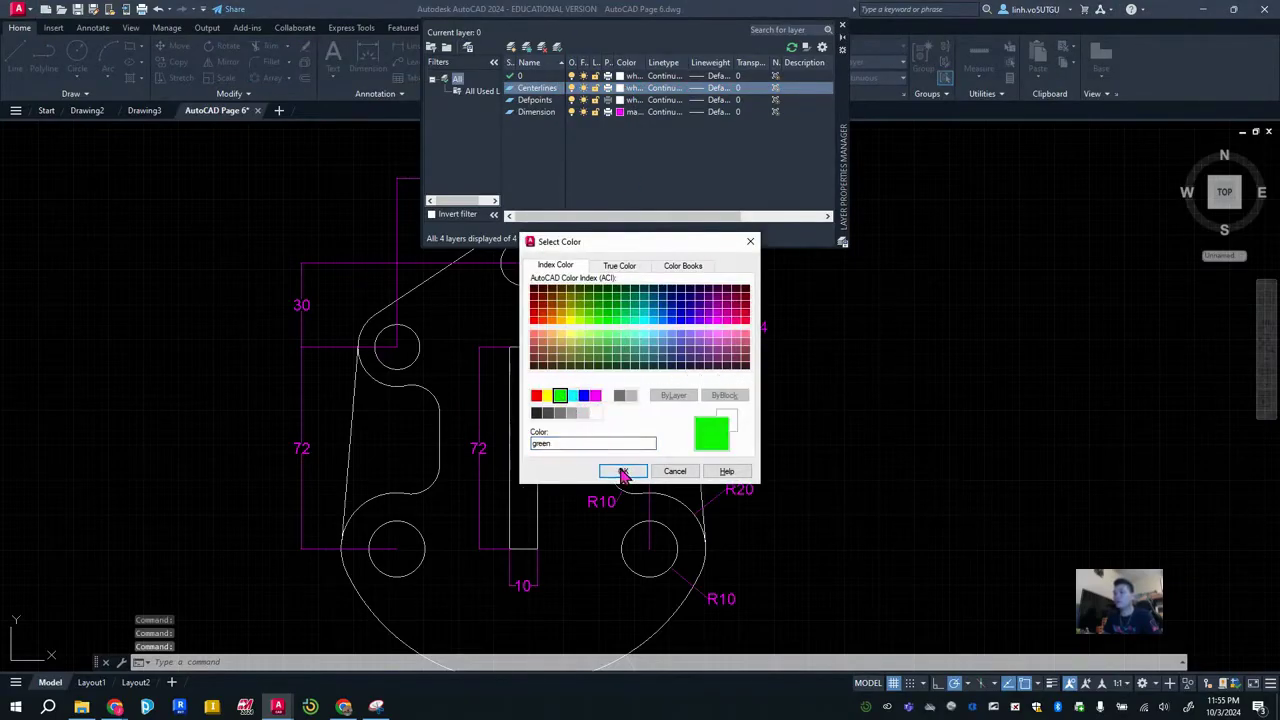
click(622, 472)
click(667, 89)
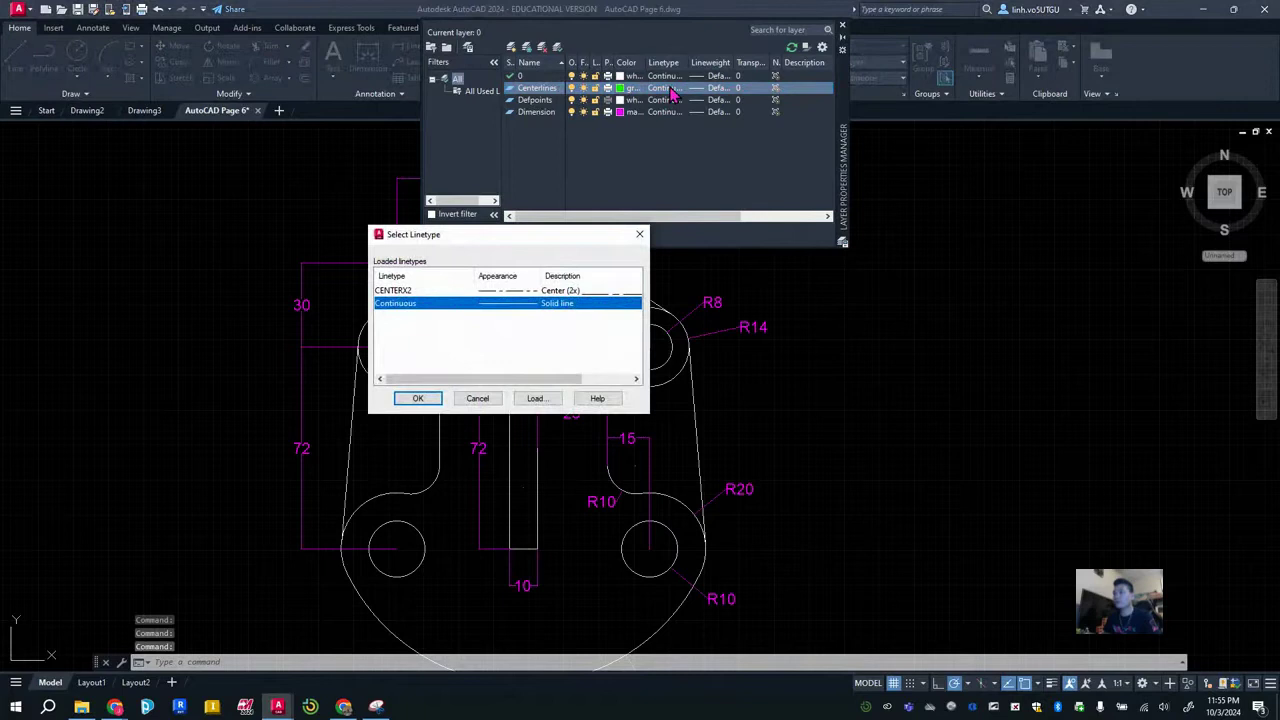
click(520, 292)
click(420, 399)
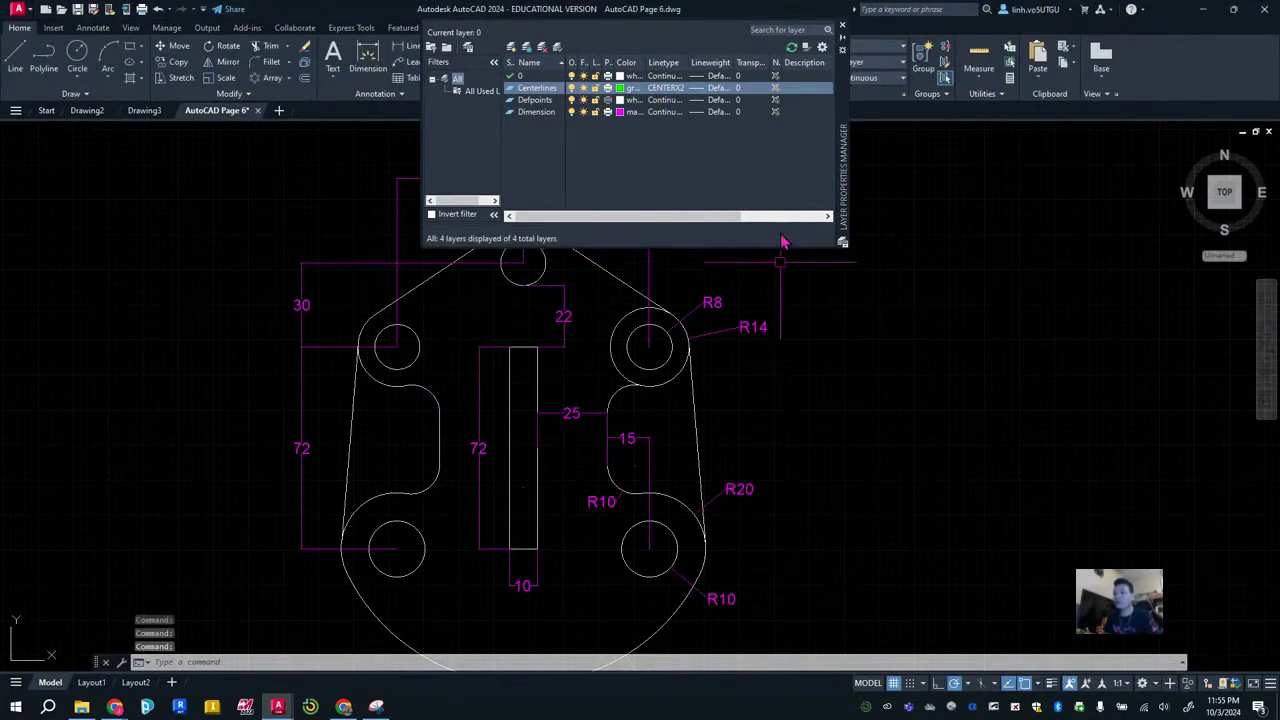
click(842, 26)
Draw a circle of radius 8 in the empty area right of the reference plate, level with its top hole.
mouse_move(809, 380)
middle_down()
mouse_move(817, 391)
mouse_move(786, 366)
middle_up()
scroll(805, 440, down, 2)
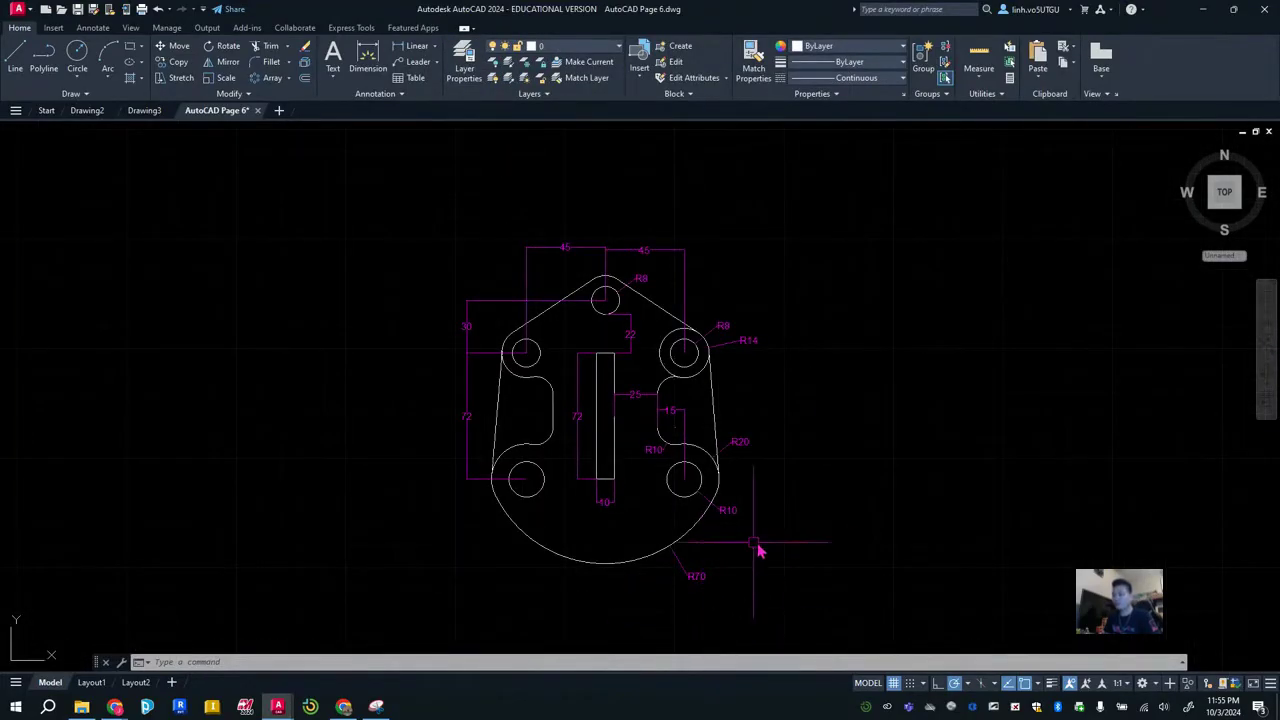
scroll(786, 528, up, 2)
scroll(748, 371, up, 2)
scroll(730, 335, down, 2)
middle_drag(737, 318, 733, 447)
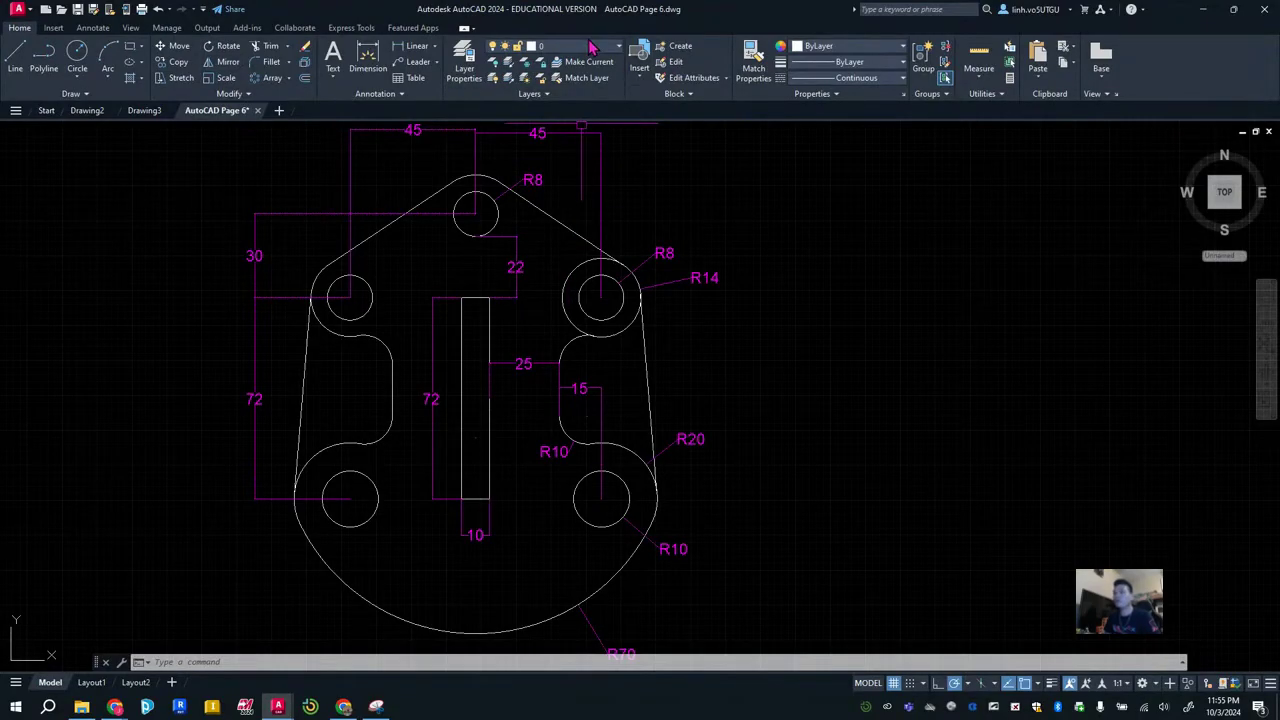
click(77, 57)
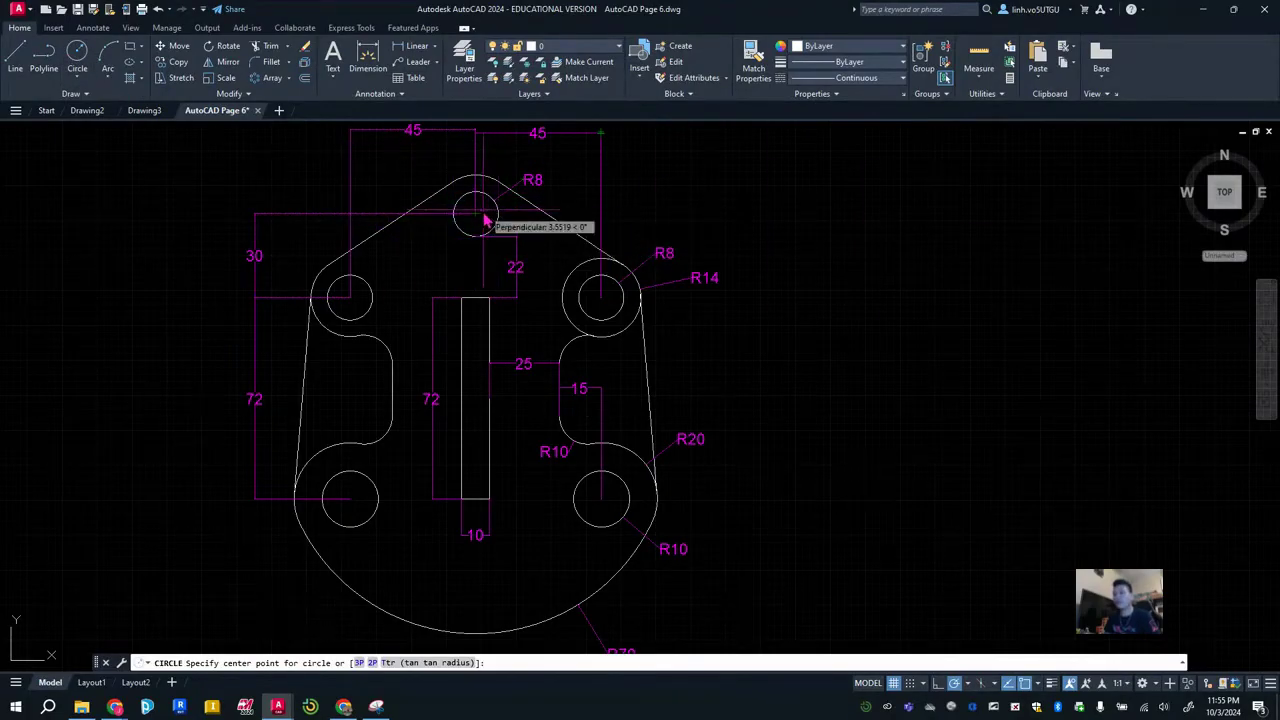
click(928, 214)
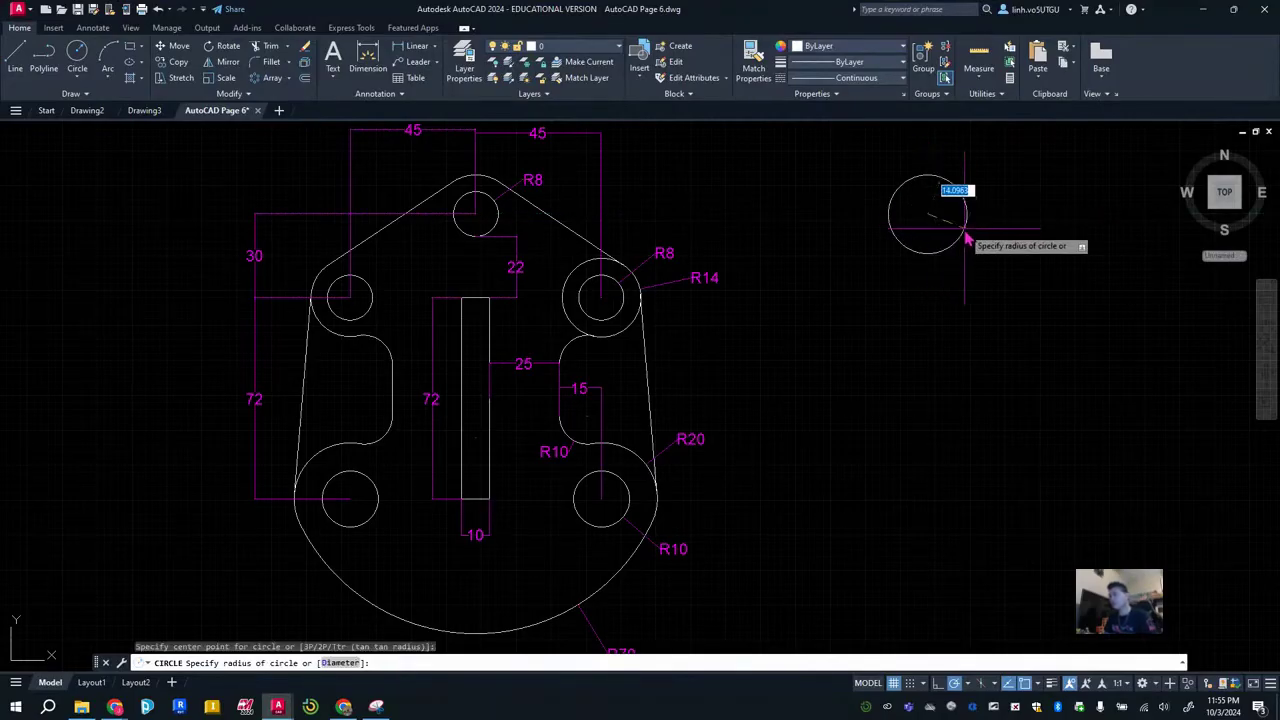
text(8)
key(Return)
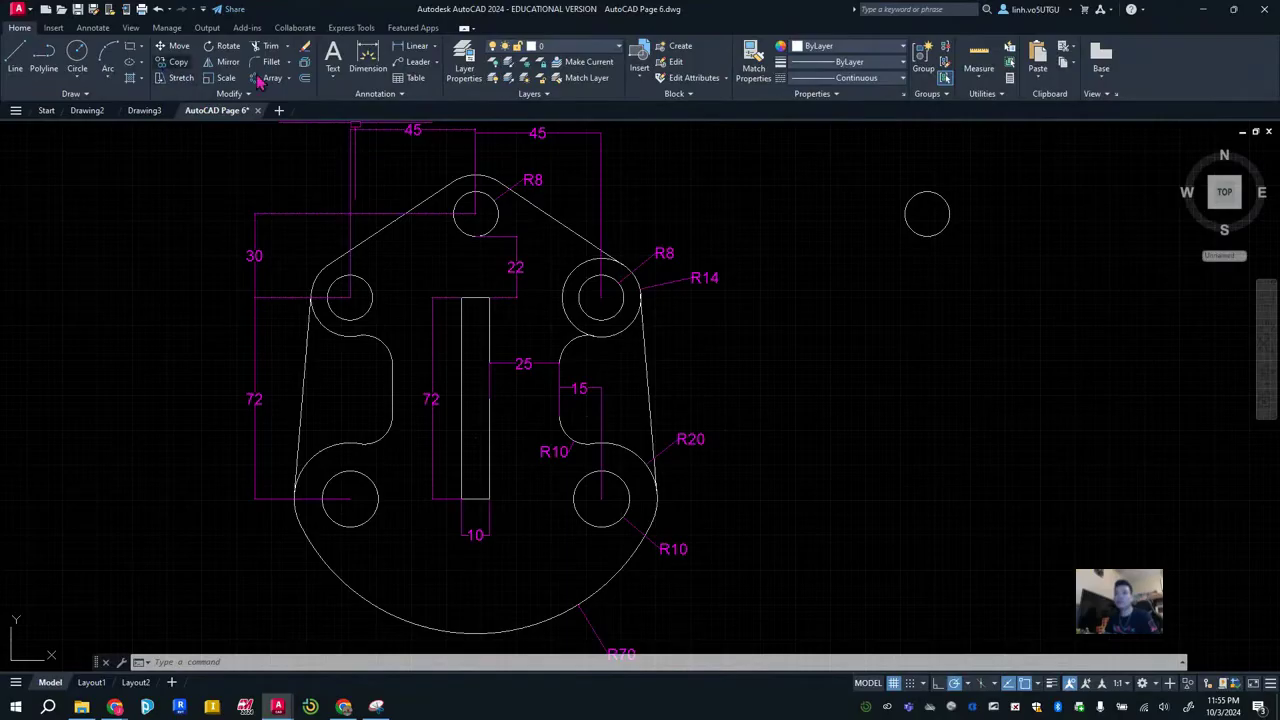
On the Centerlines layer, draw a 22-unit vertical line straight down from the new circle's bottom quadrant.
click(590, 50)
click(574, 88)
click(22, 58)
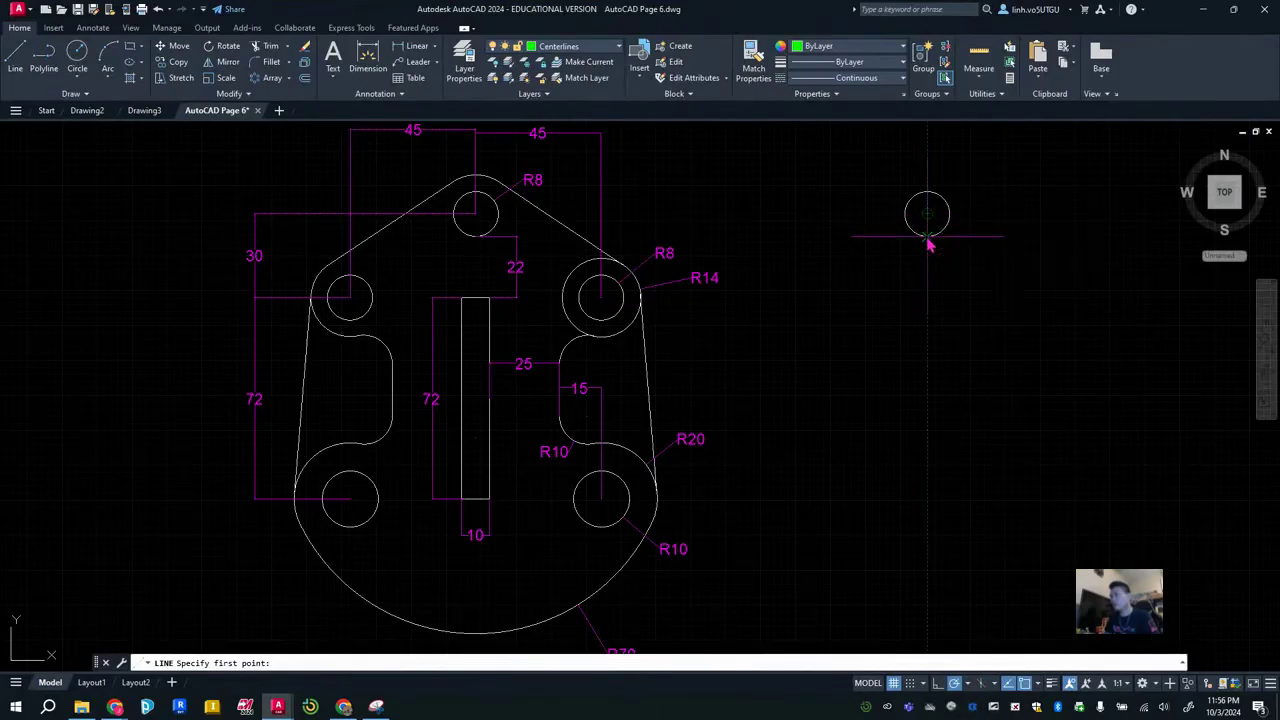
click(928, 236)
text(22)
key(Return)
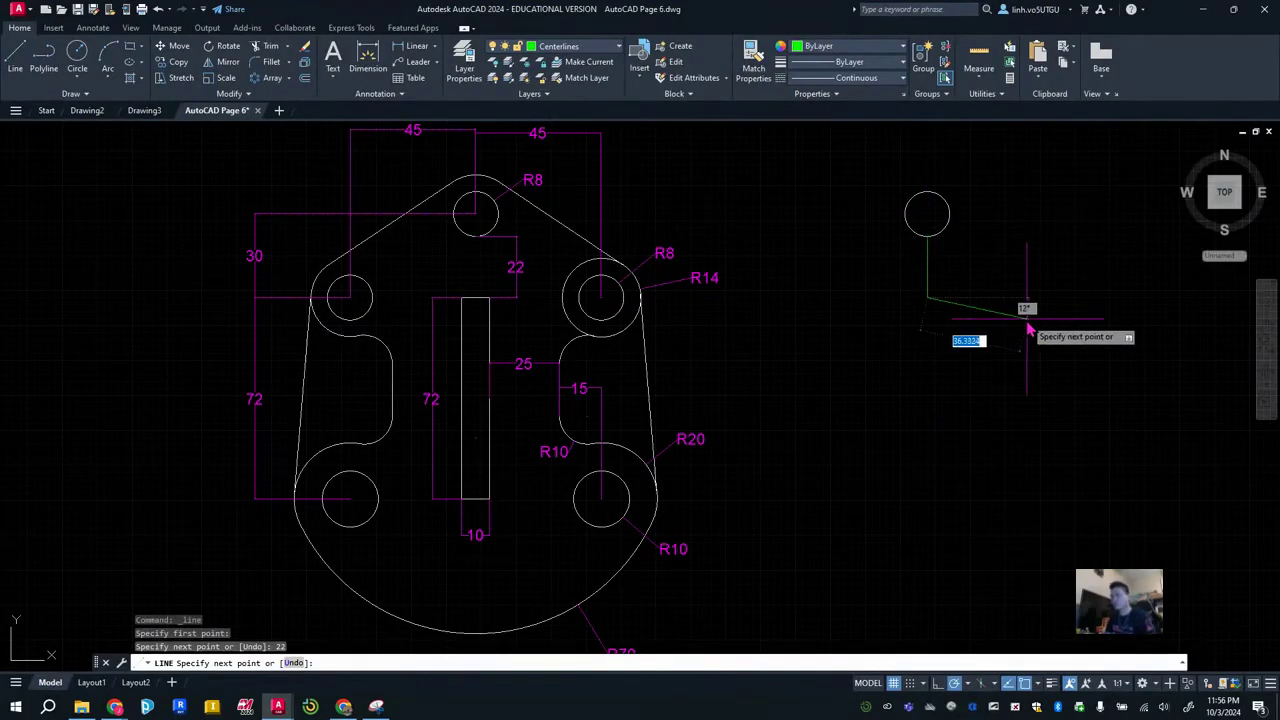
key(Escape)
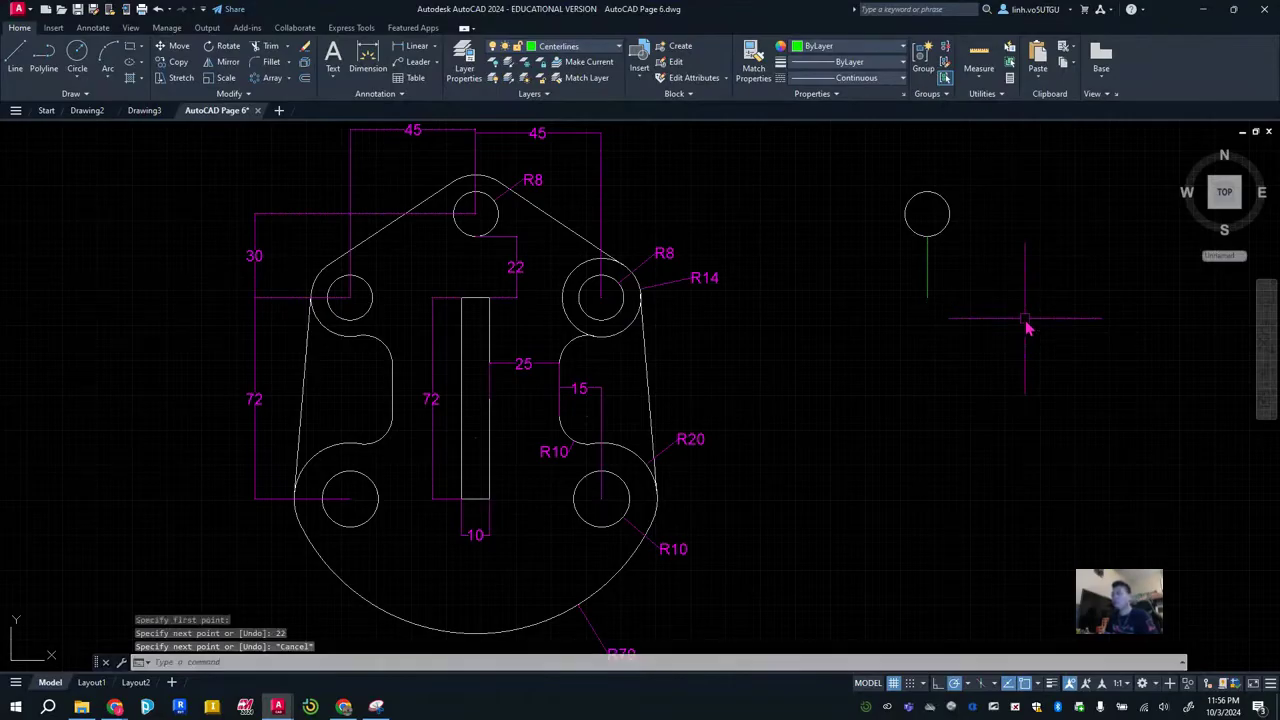
Check the linetype assigned to the Centerlines layer and inspect the green line below the new circle.
click(602, 46)
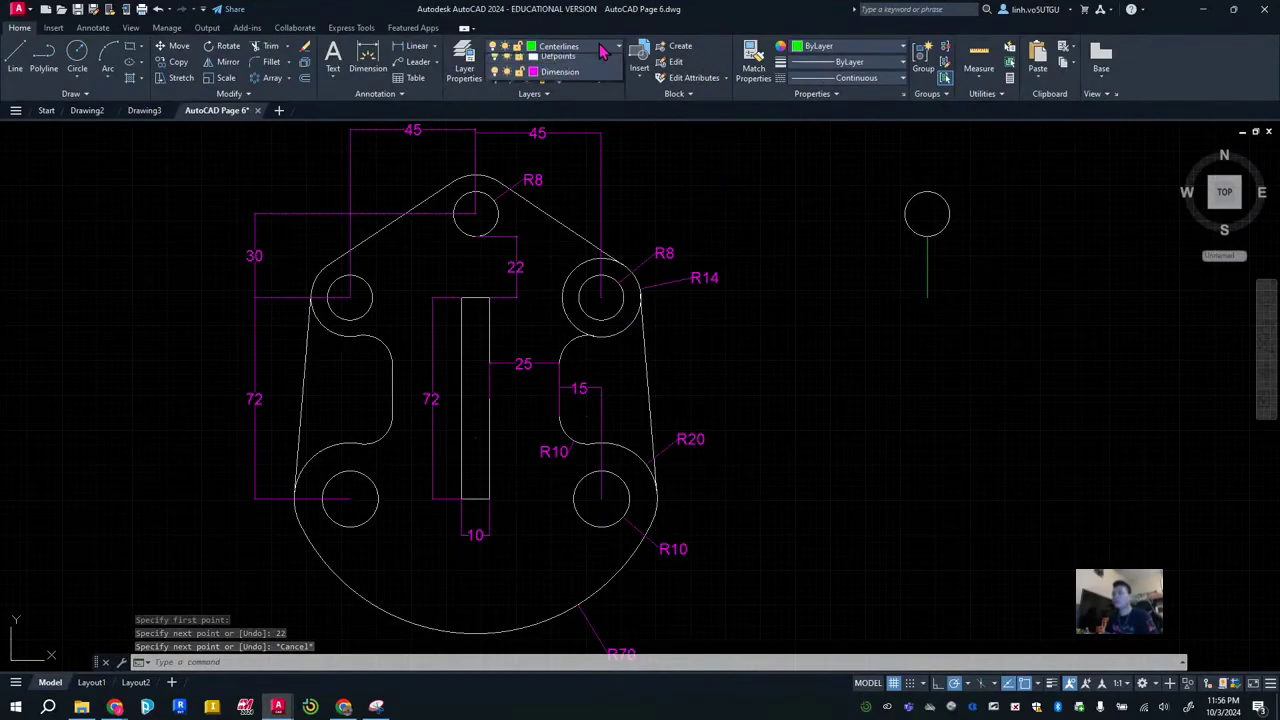
click(466, 70)
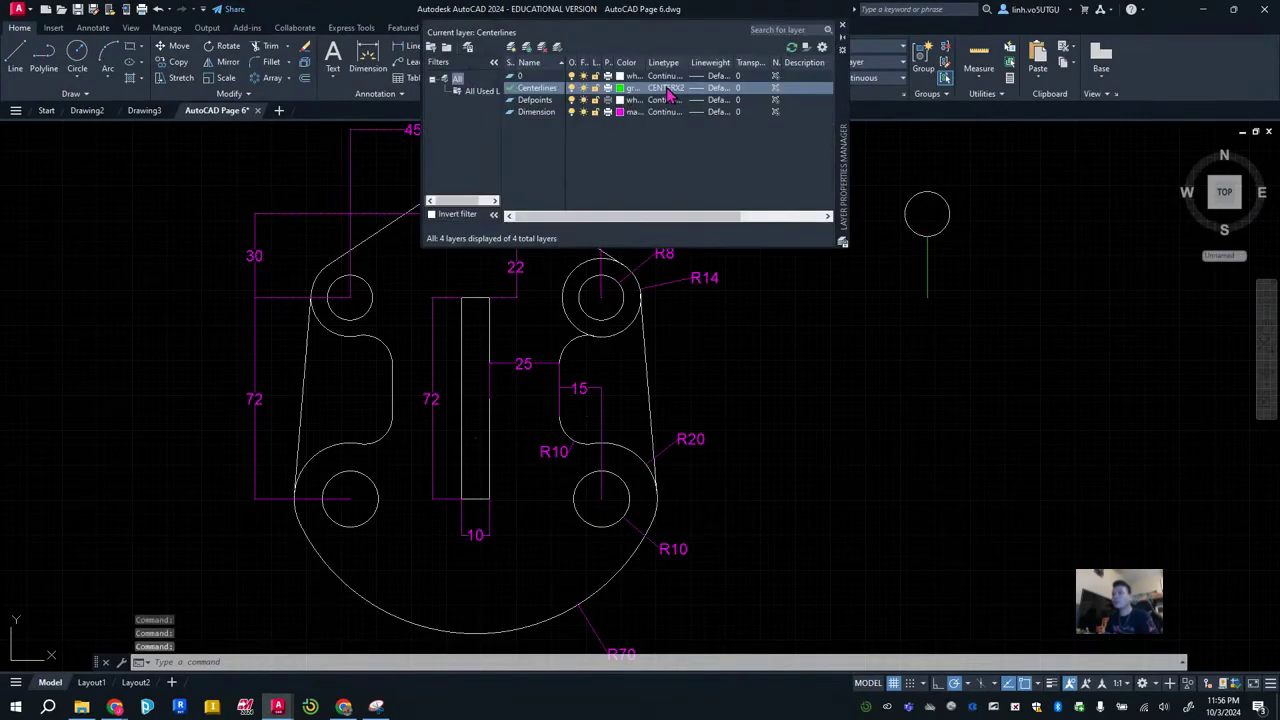
key(Escape)
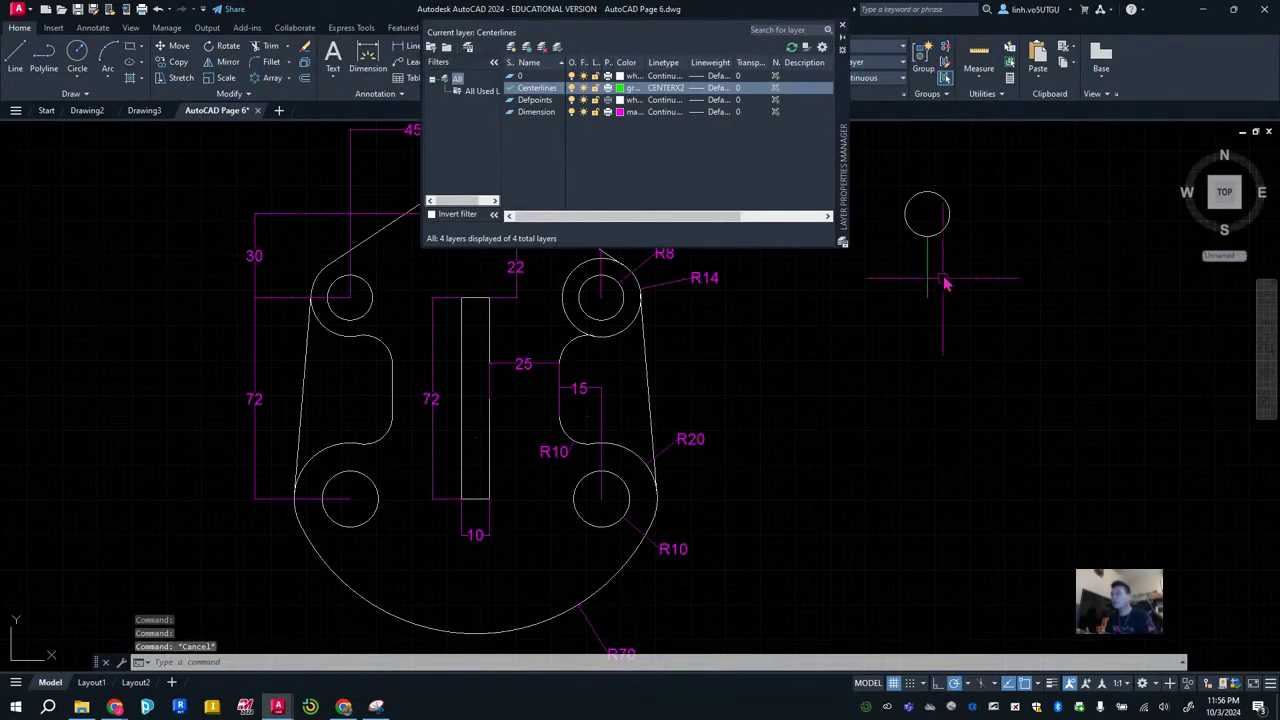
click(858, 295)
key(Escape)
key(Escape)
key(Escape)
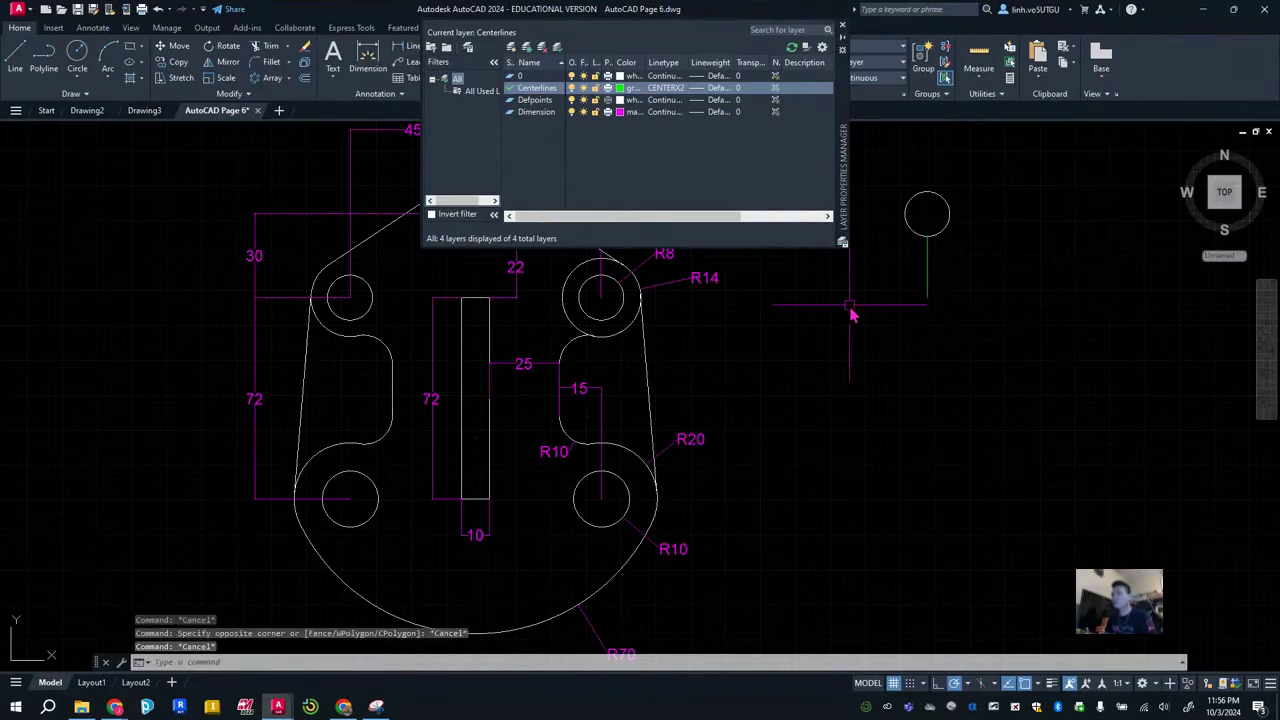
click(672, 89)
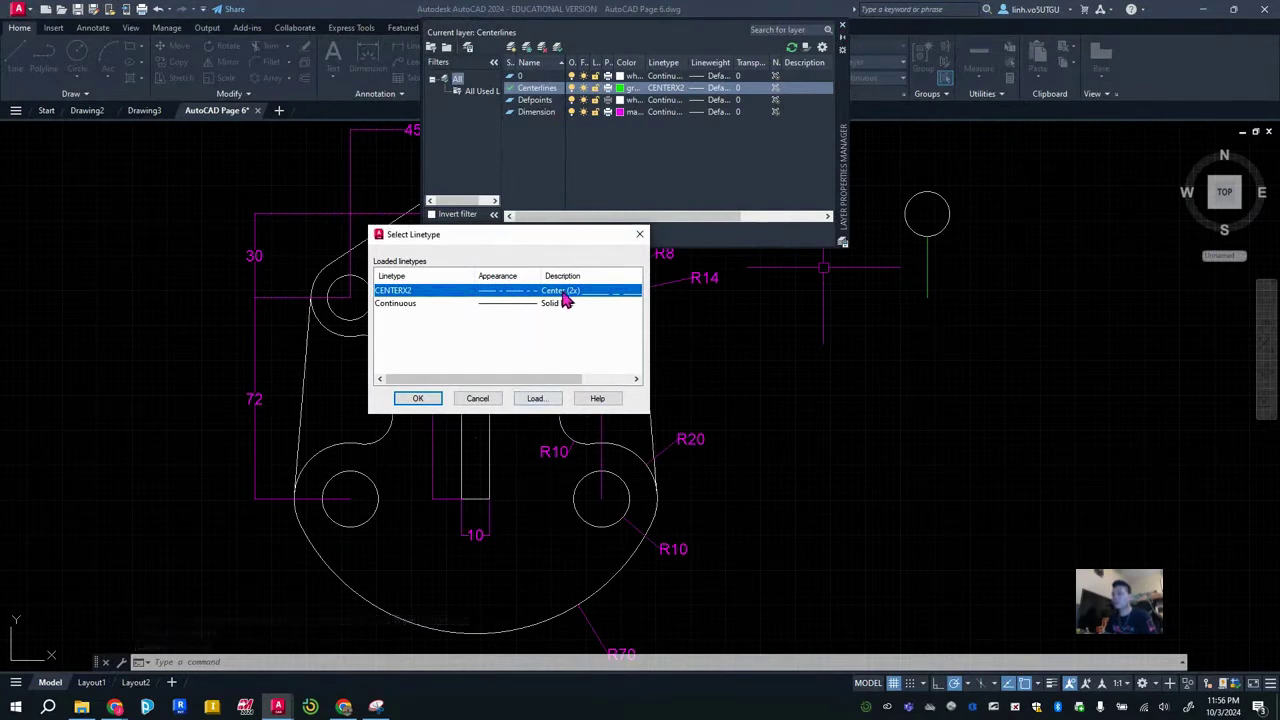
click(424, 399)
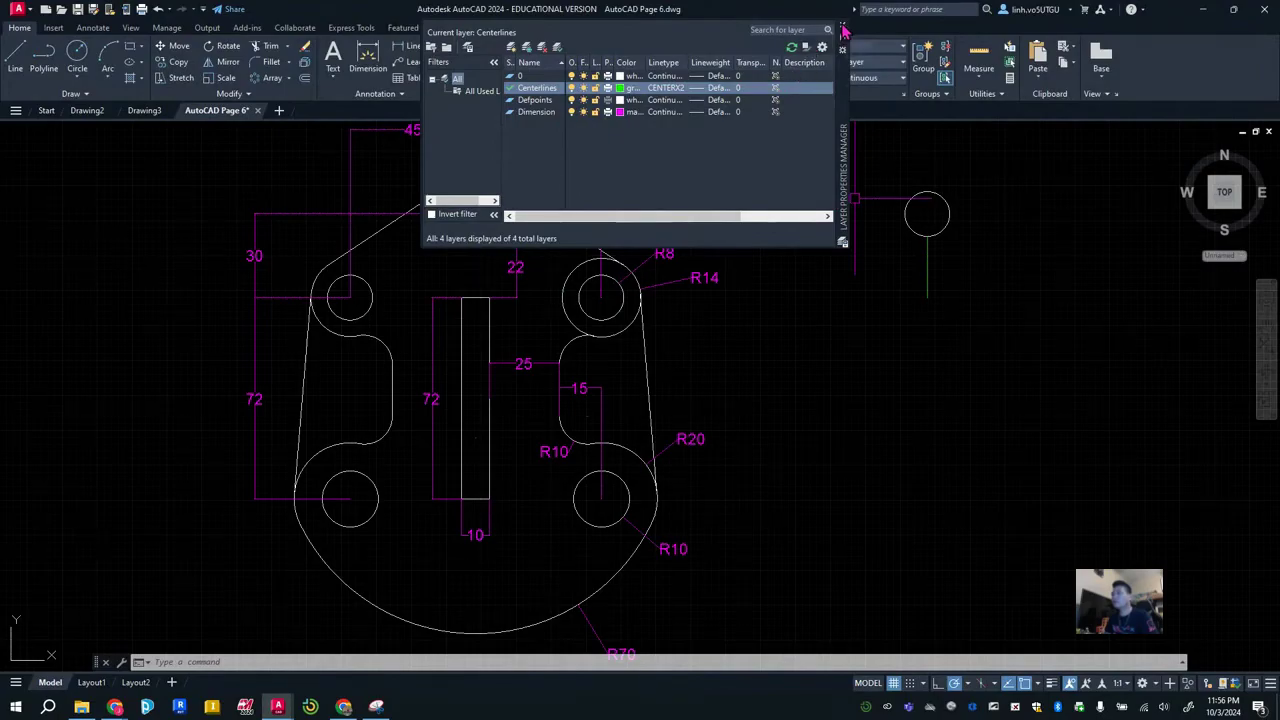
click(843, 29)
click(927, 285)
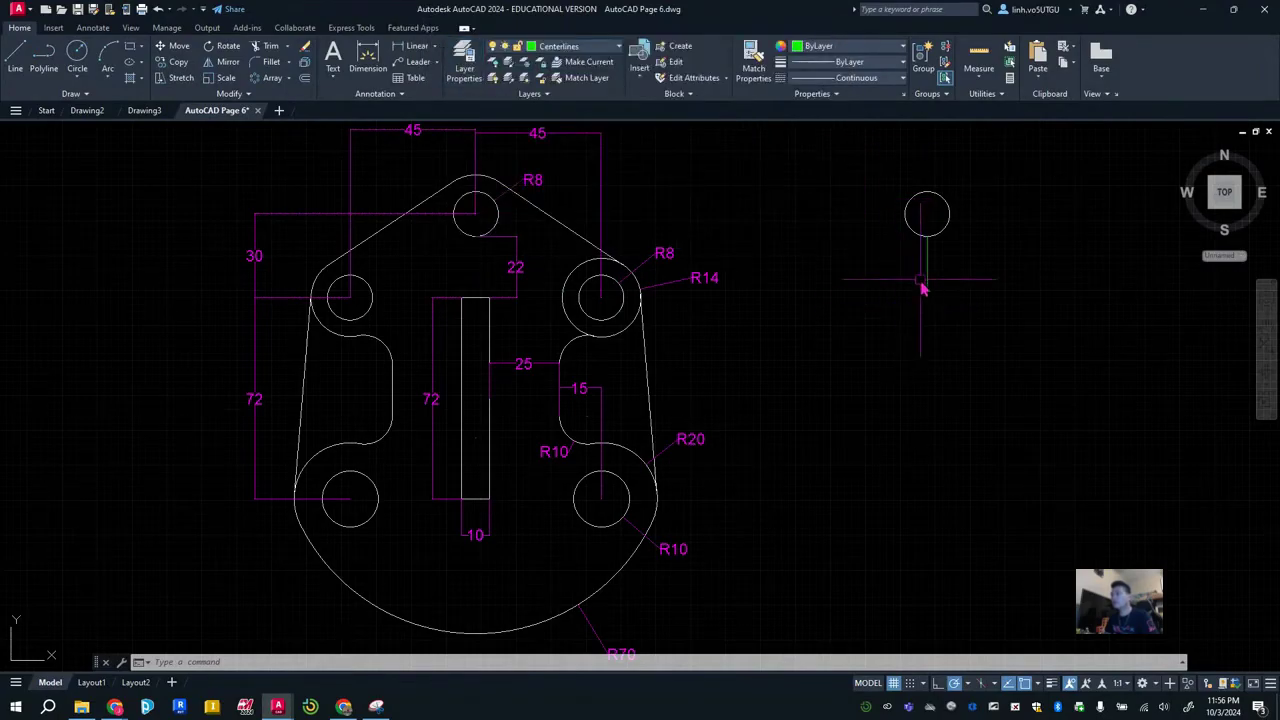
key(Escape)
click(918, 362)
key(Escape)
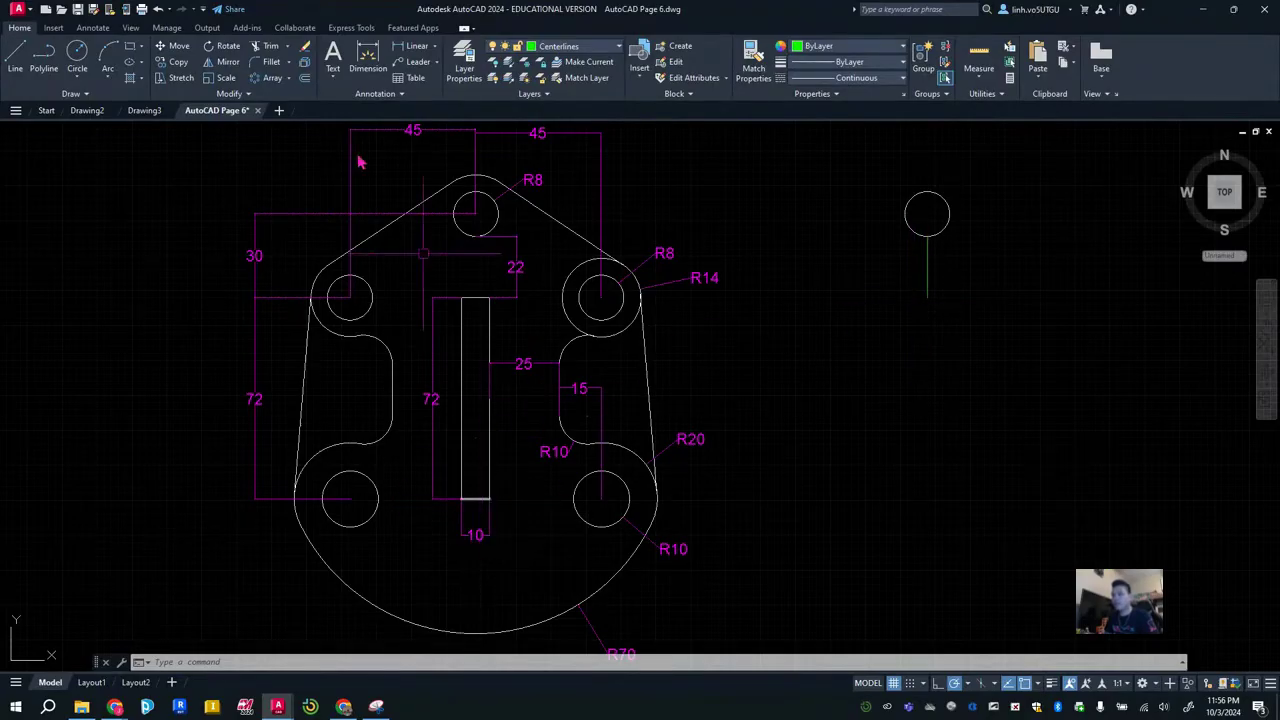
On layer 0, draw a 72-unit vertical line straight down from the lower end of the green centerline.
click(588, 48)
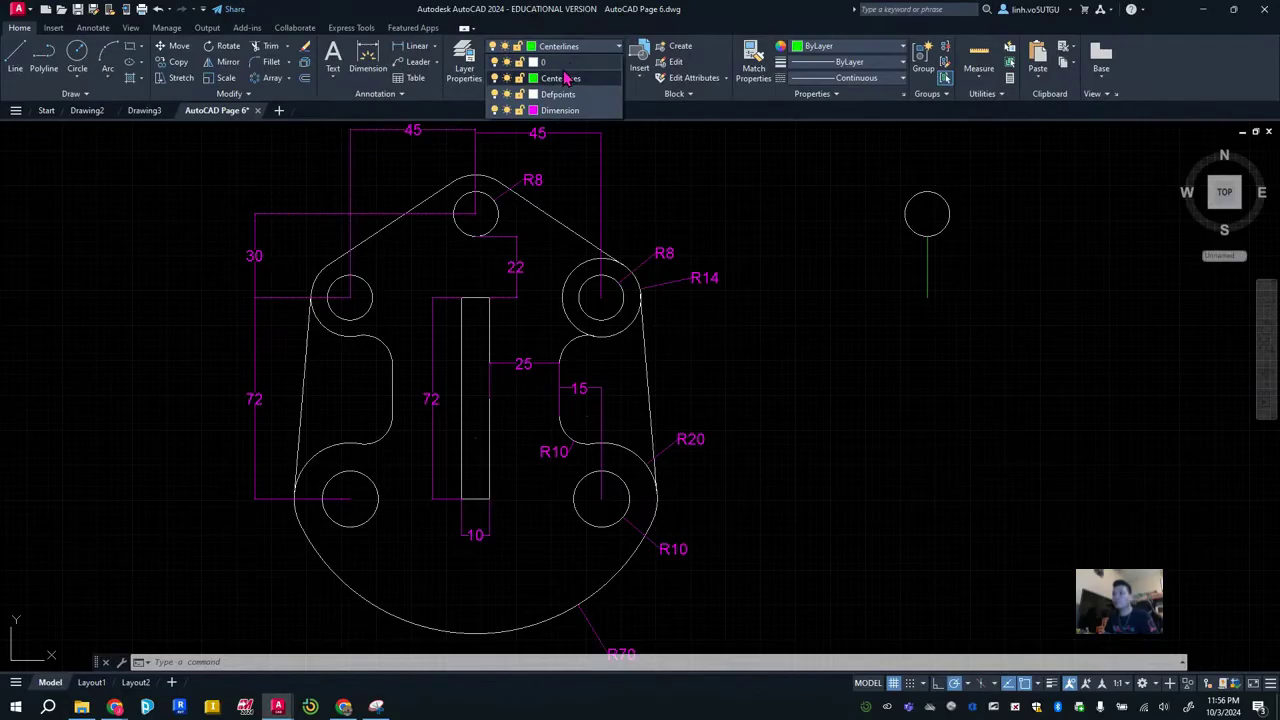
click(562, 62)
click(18, 62)
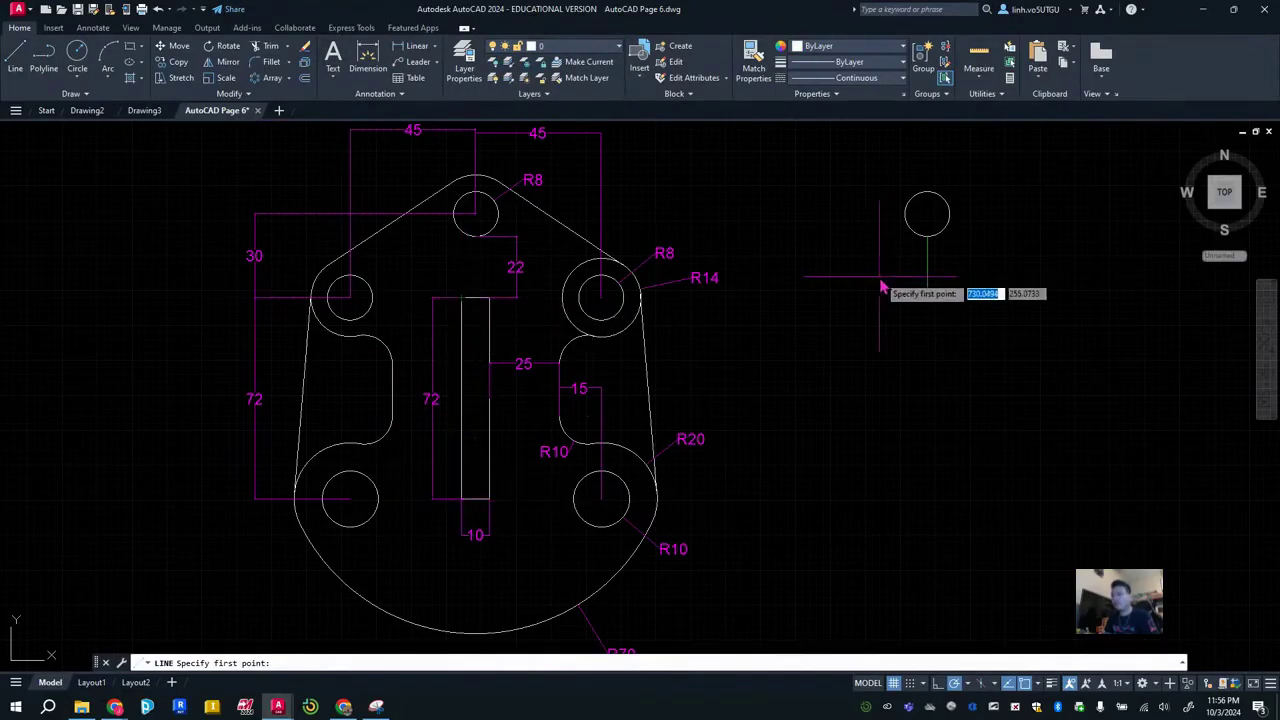
click(927, 297)
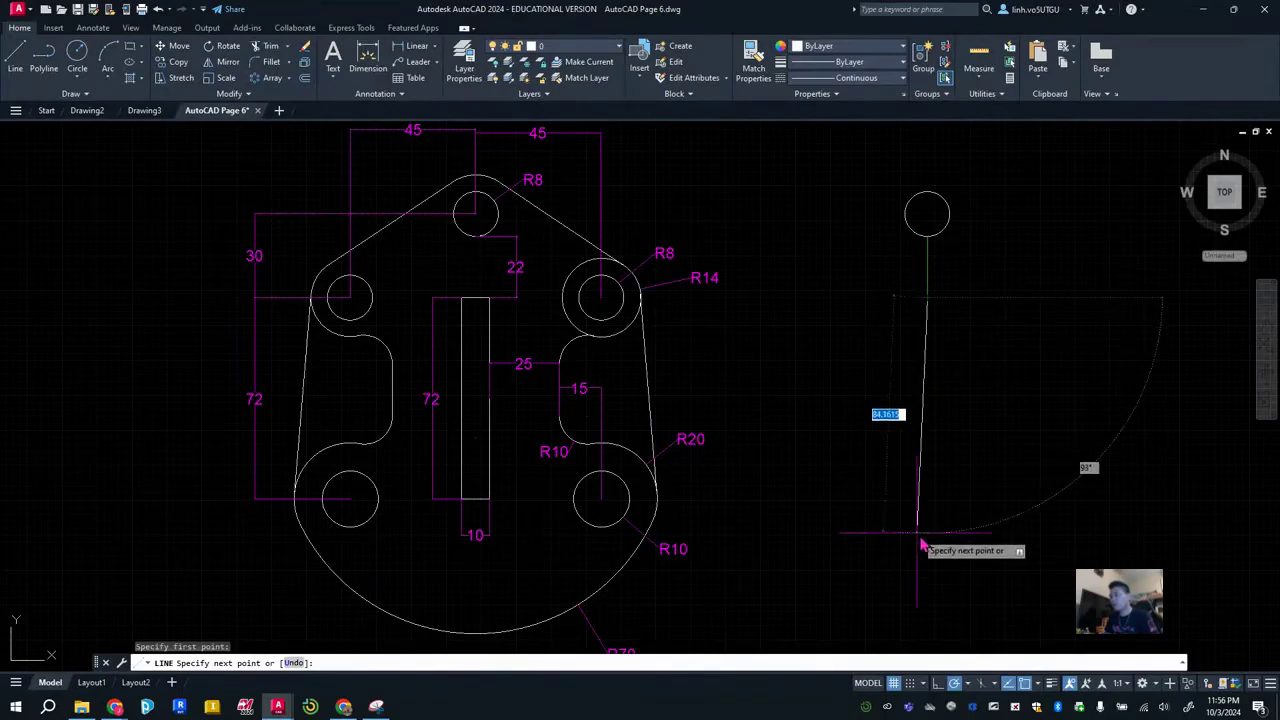
text(72)
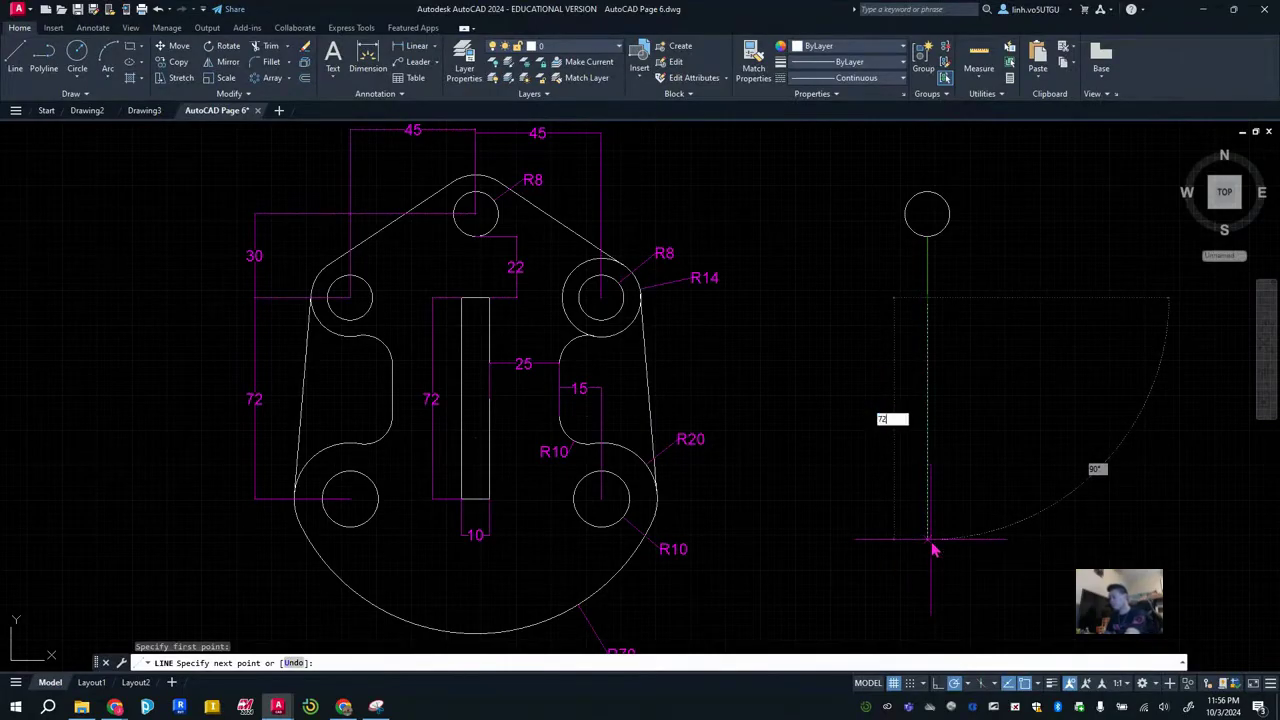
key(Return)
key(Escape)
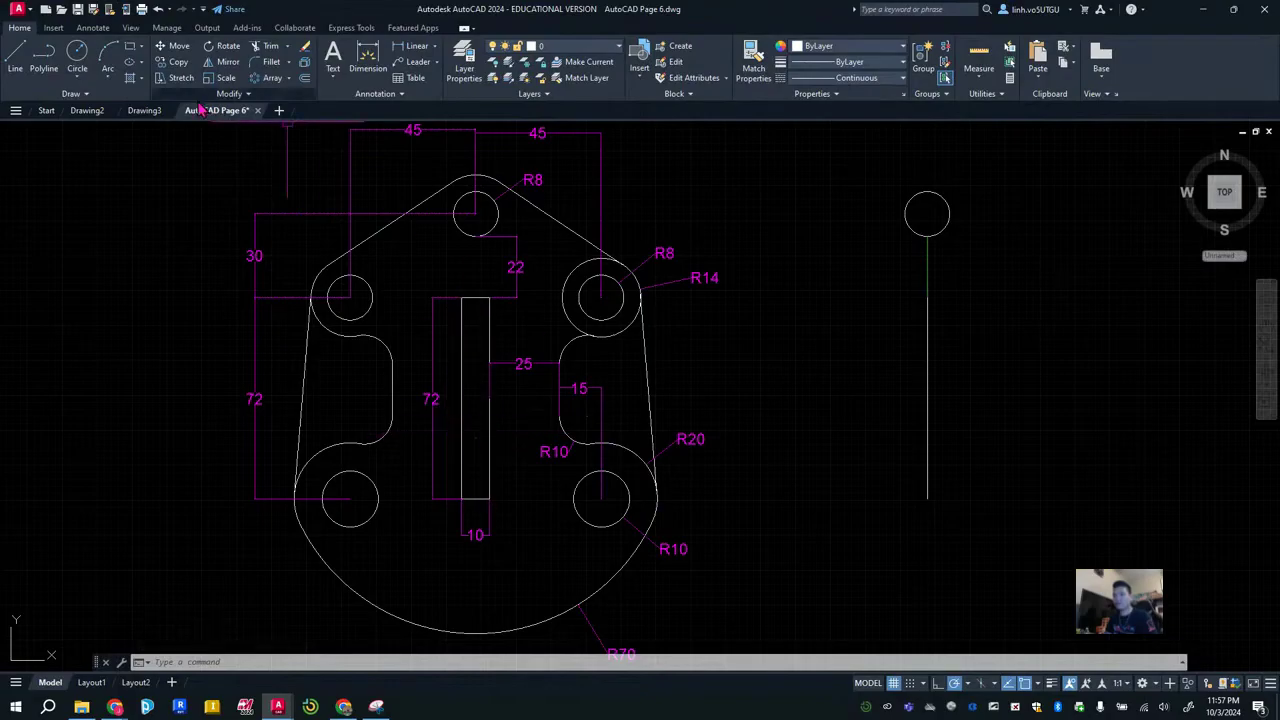
Offset the 72-unit vertical line by 5 to both its left and right sides.
click(305, 80)
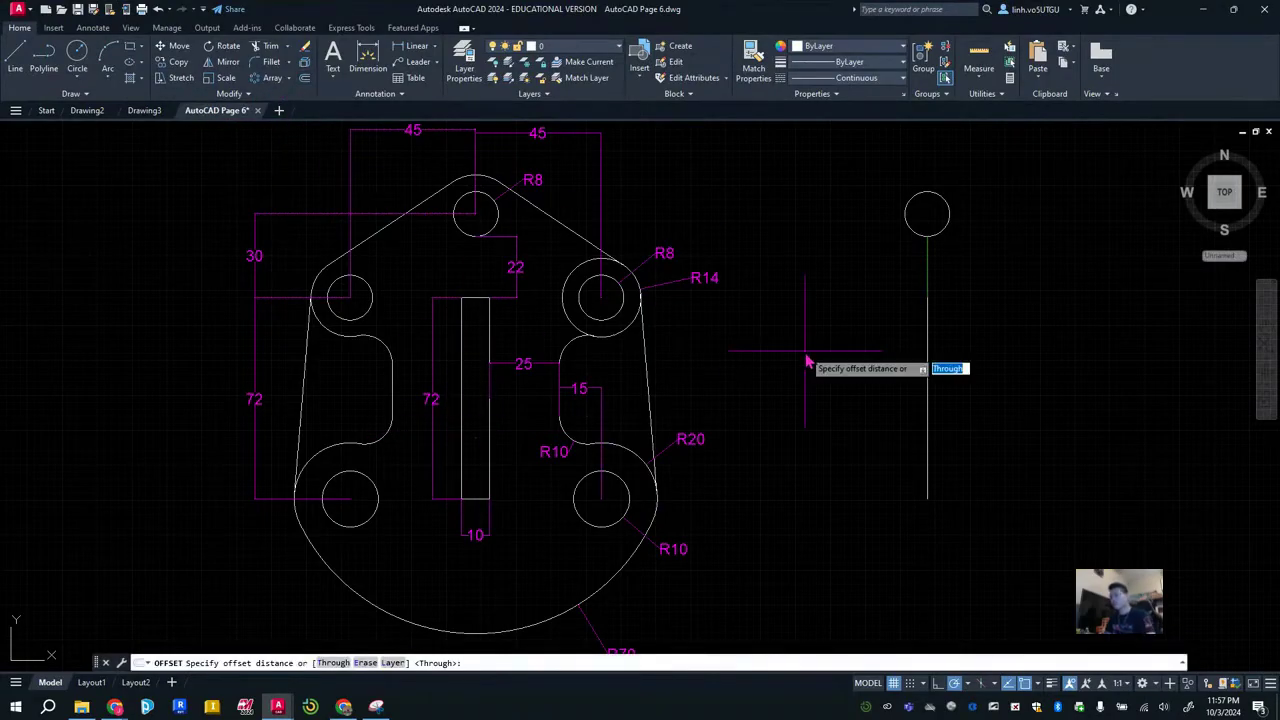
text(5)
key(Return)
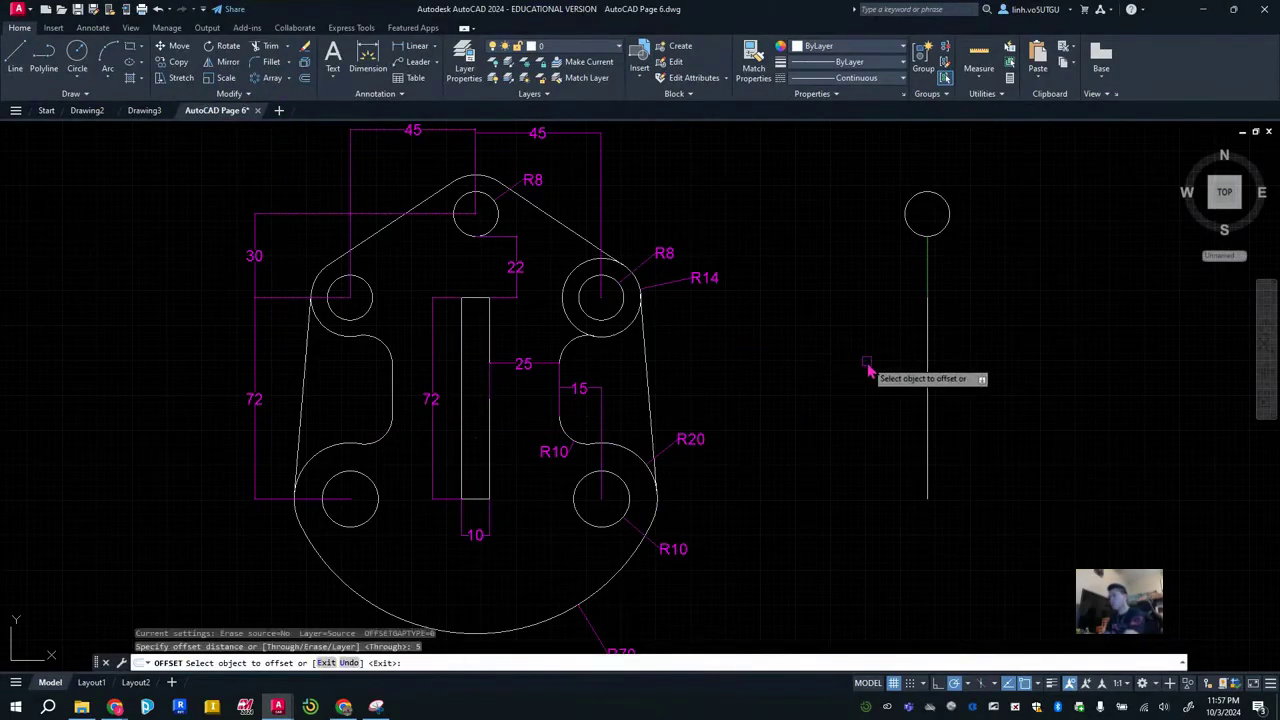
click(928, 366)
click(895, 371)
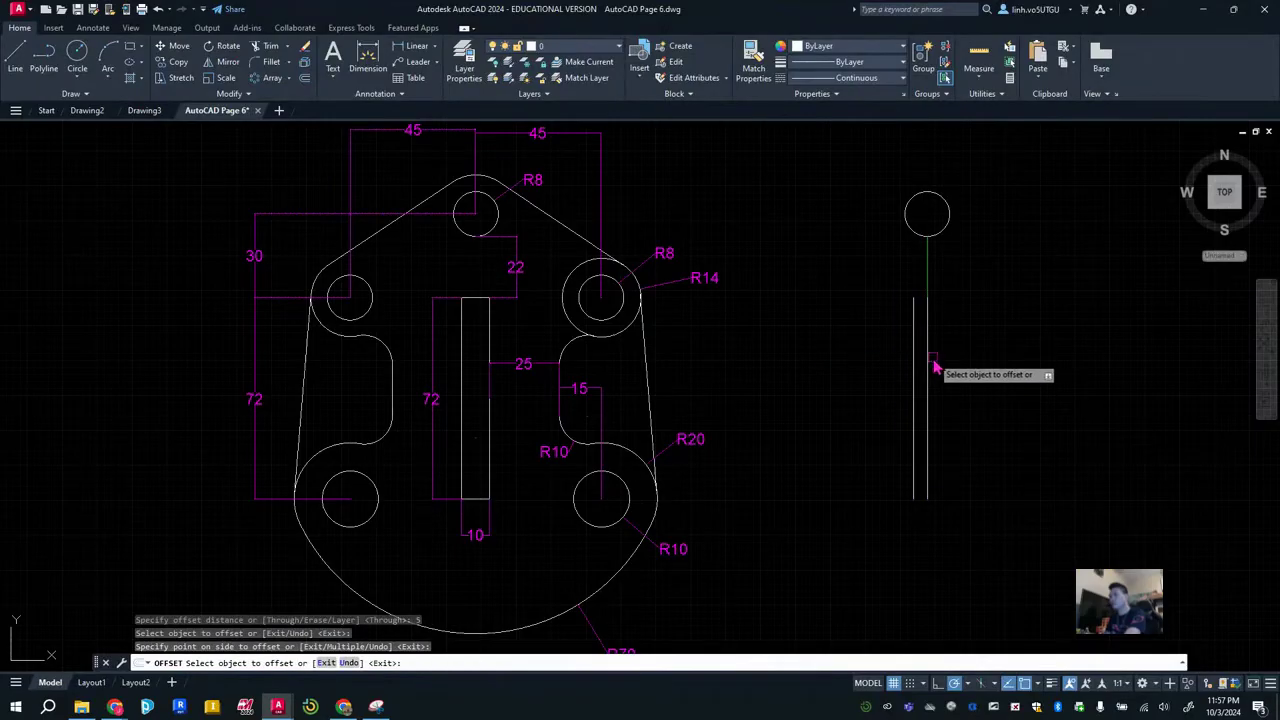
click(929, 365)
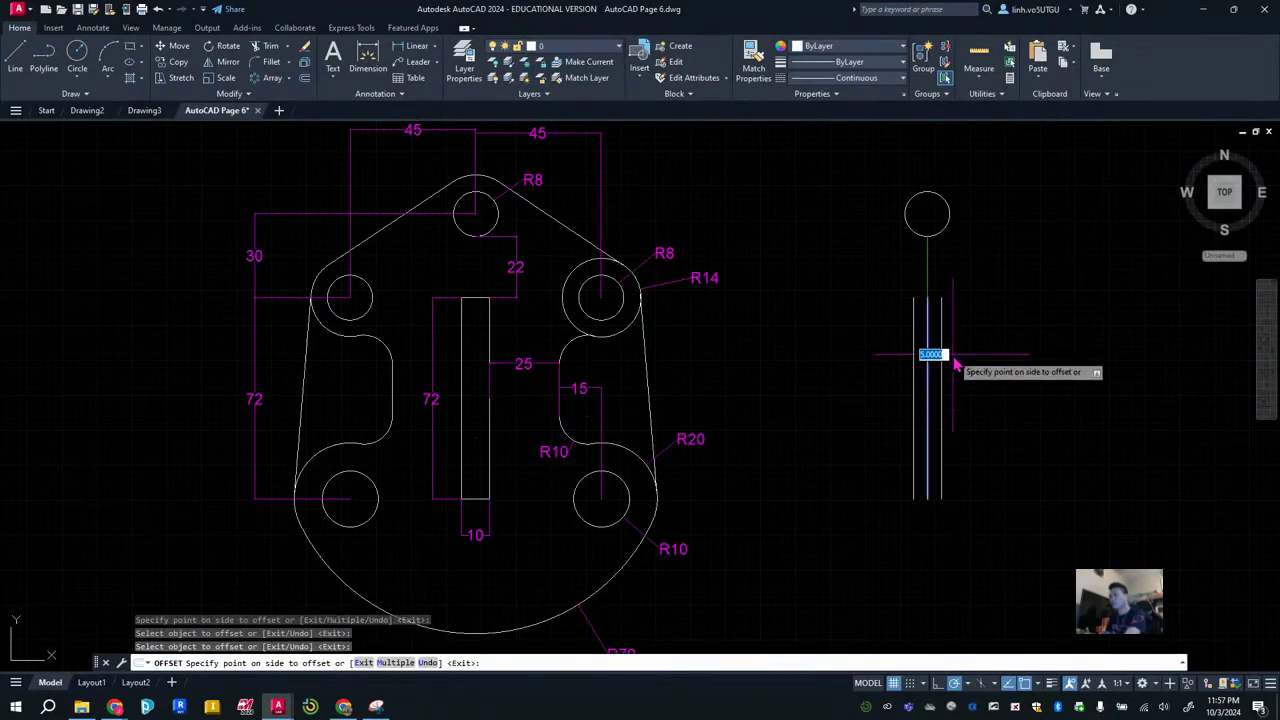
click(955, 366)
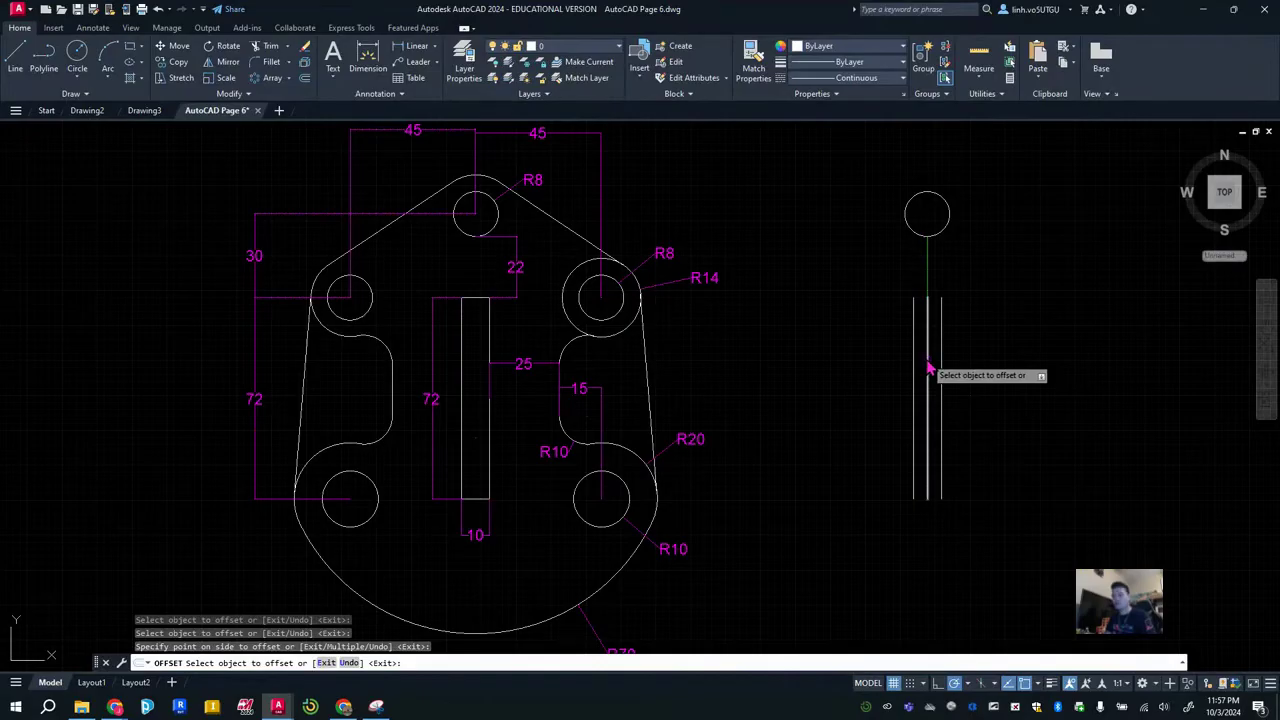
Delete the original middle 72-unit vertical line between its two offset copies.
key(Escape)
click(928, 368)
key(Delete)
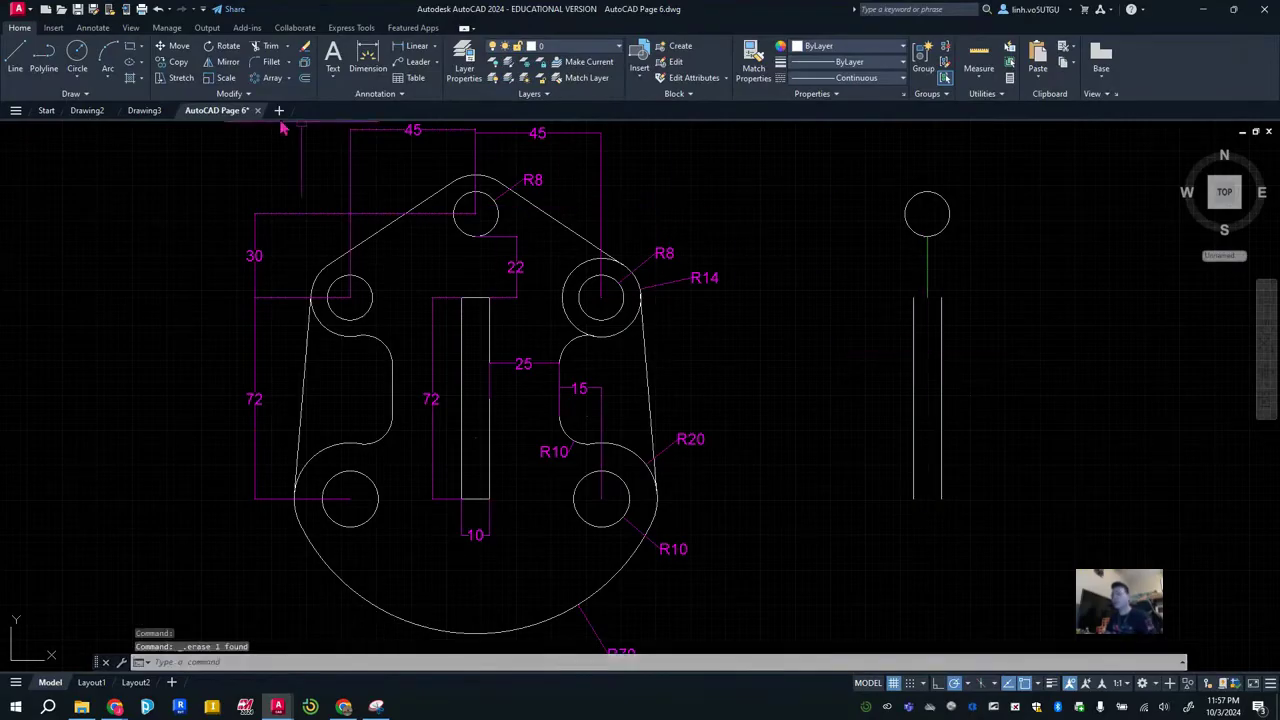
Close the slot by drawing short horizontal lines across the upper and lower ends of the two offset lines.
click(22, 57)
click(941, 300)
click(928, 298)
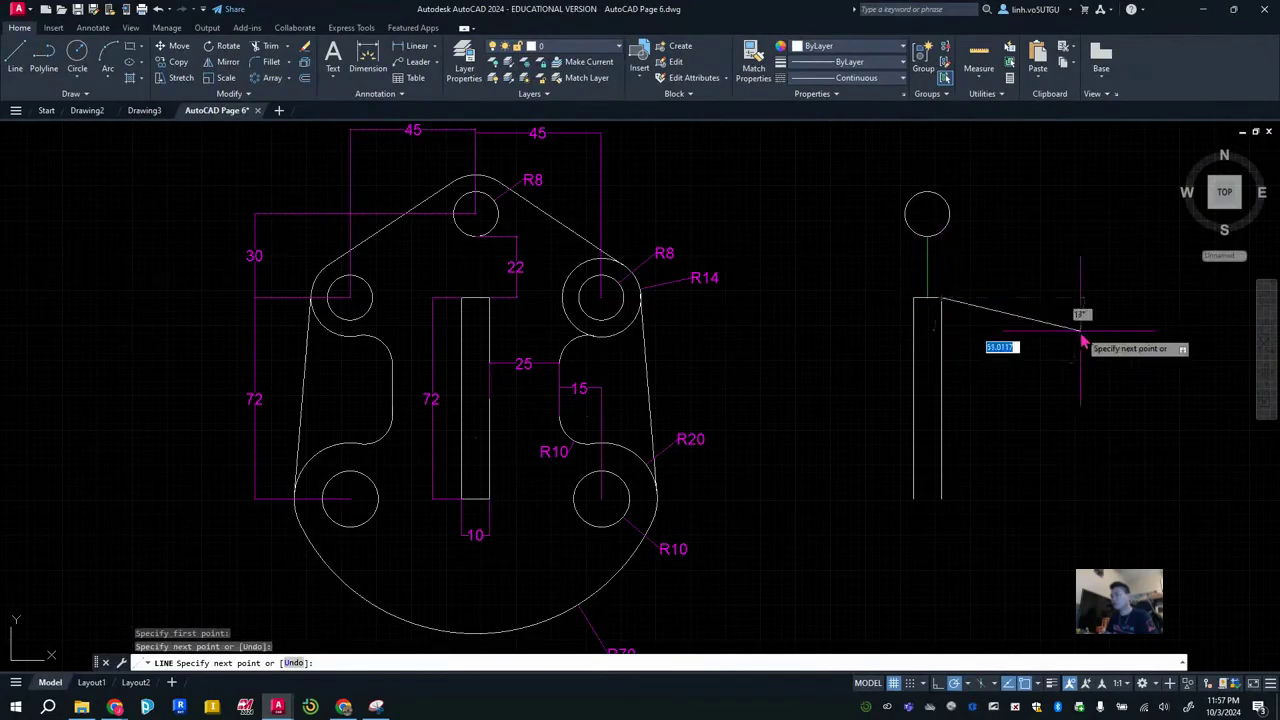
key(Escape)
click(15, 57)
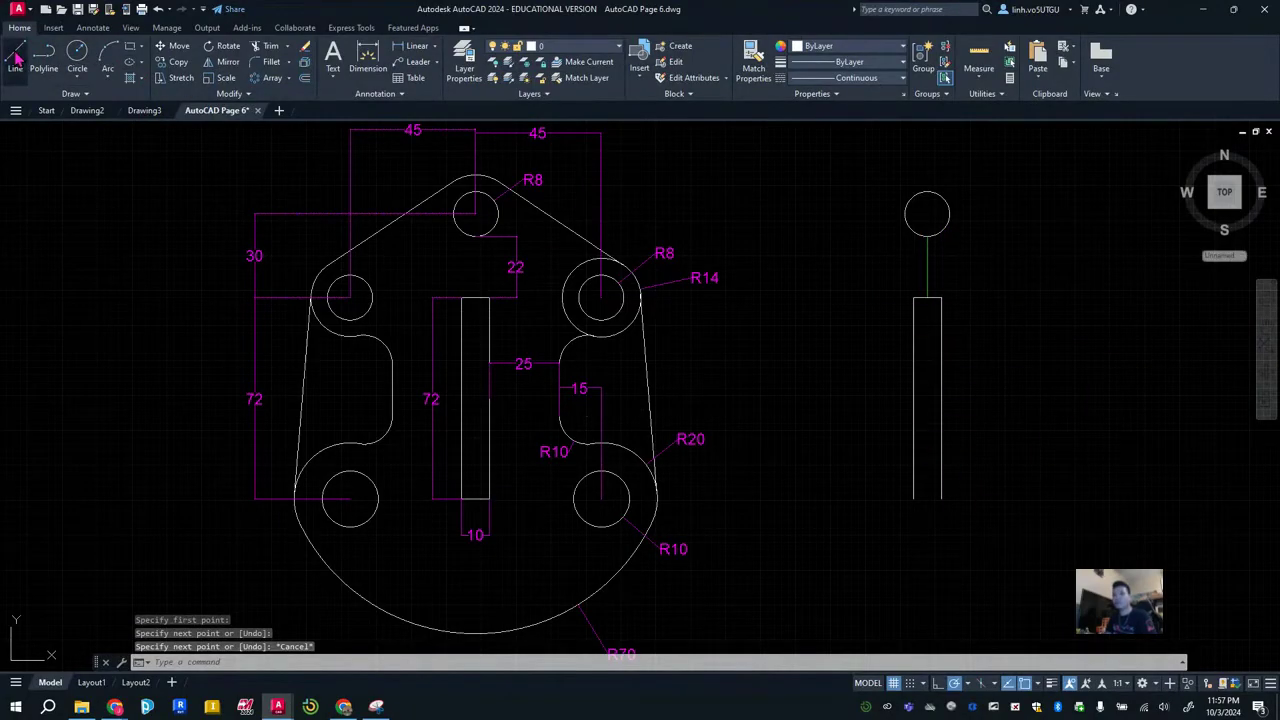
click(913, 511)
key(Escape)
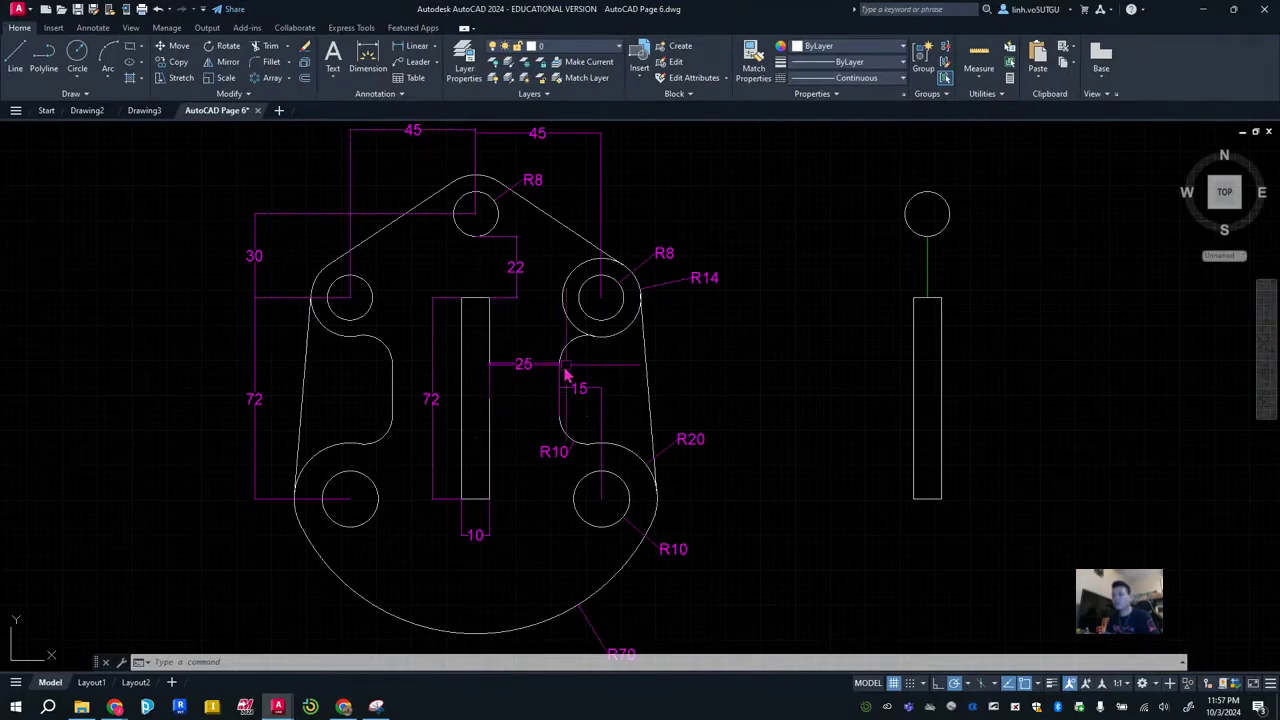
click(531, 375)
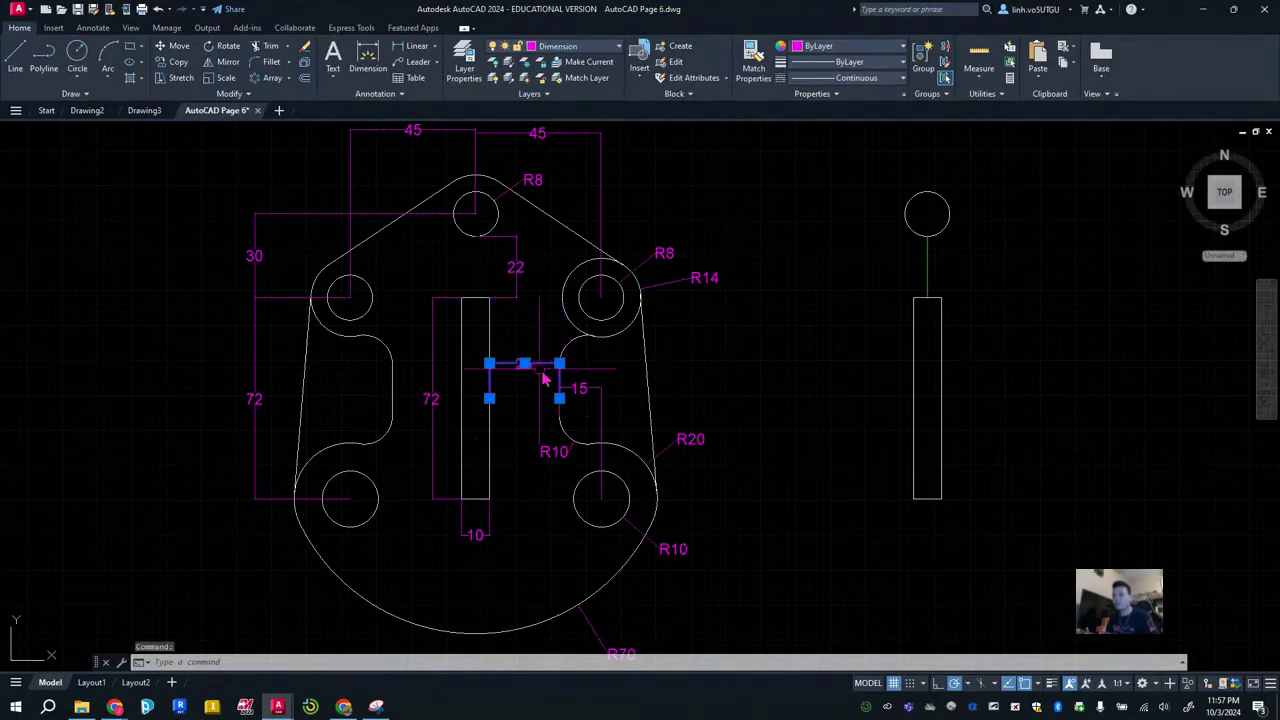
key(Escape)
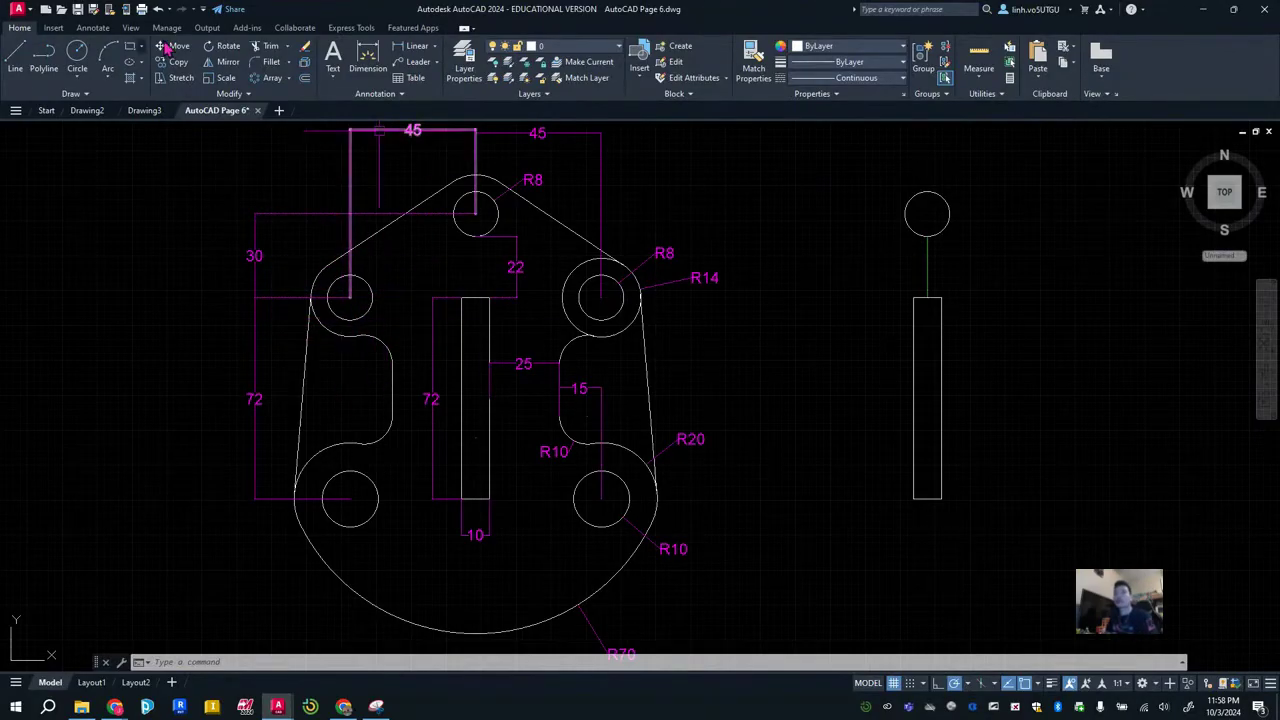
On the Centerlines layer, draw a line from the new circle's center 45 units left, continuing 30 units straight down.
click(597, 66)
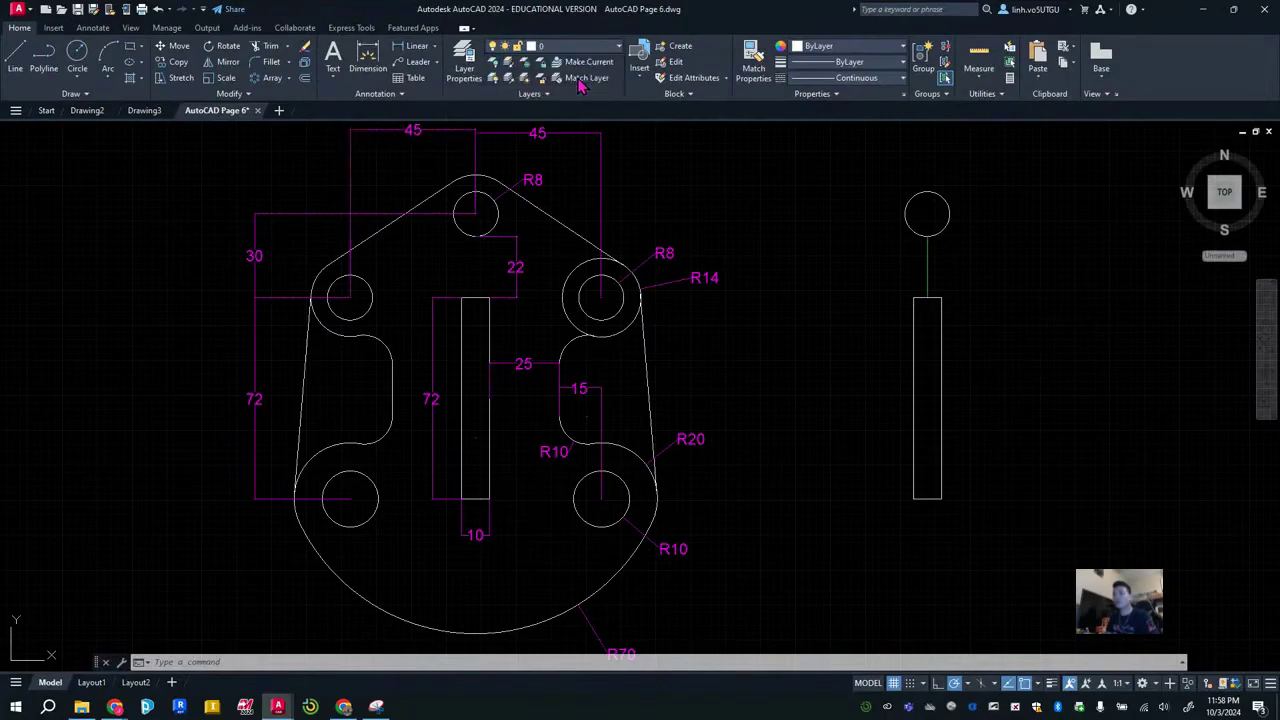
click(16, 56)
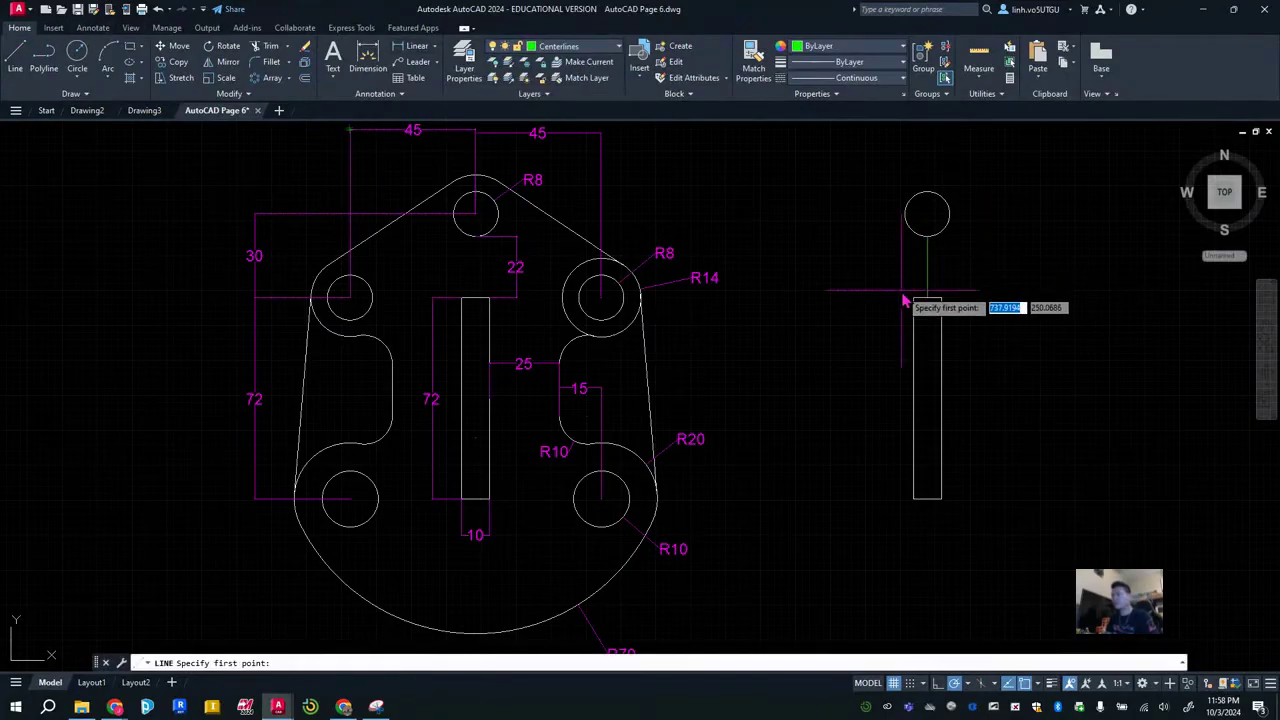
click(927, 220)
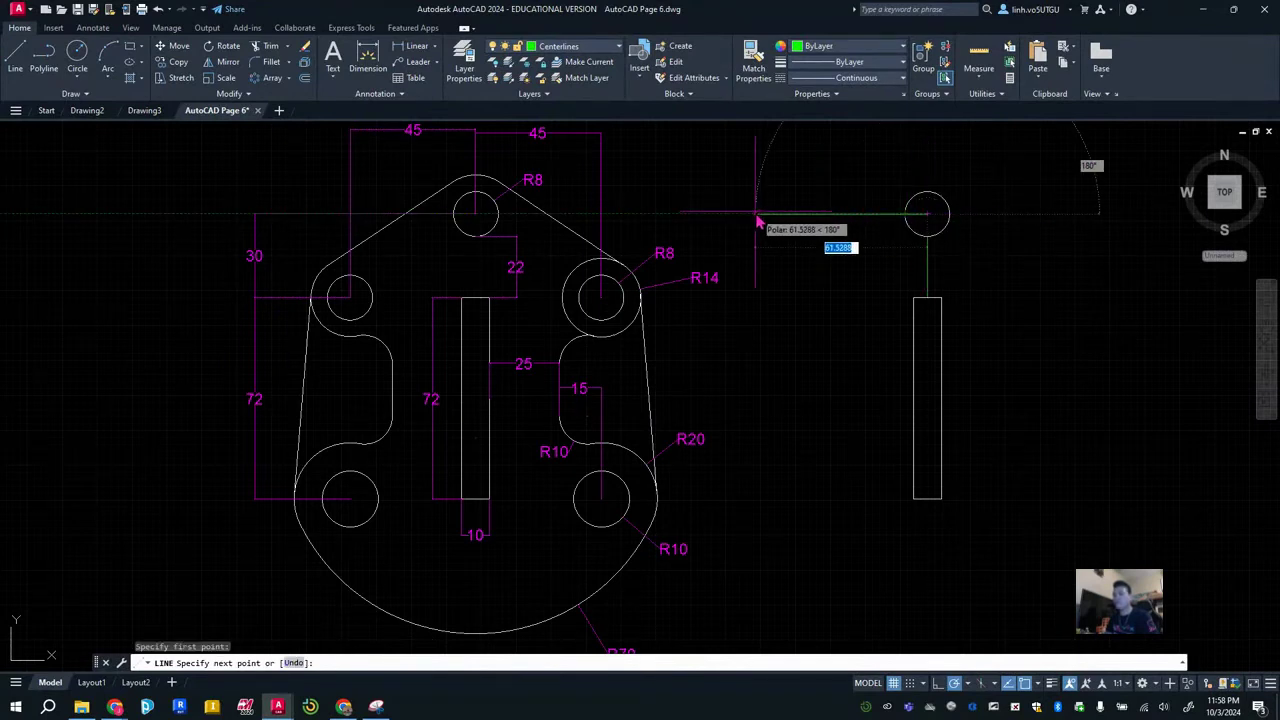
text(45)
key(Return)
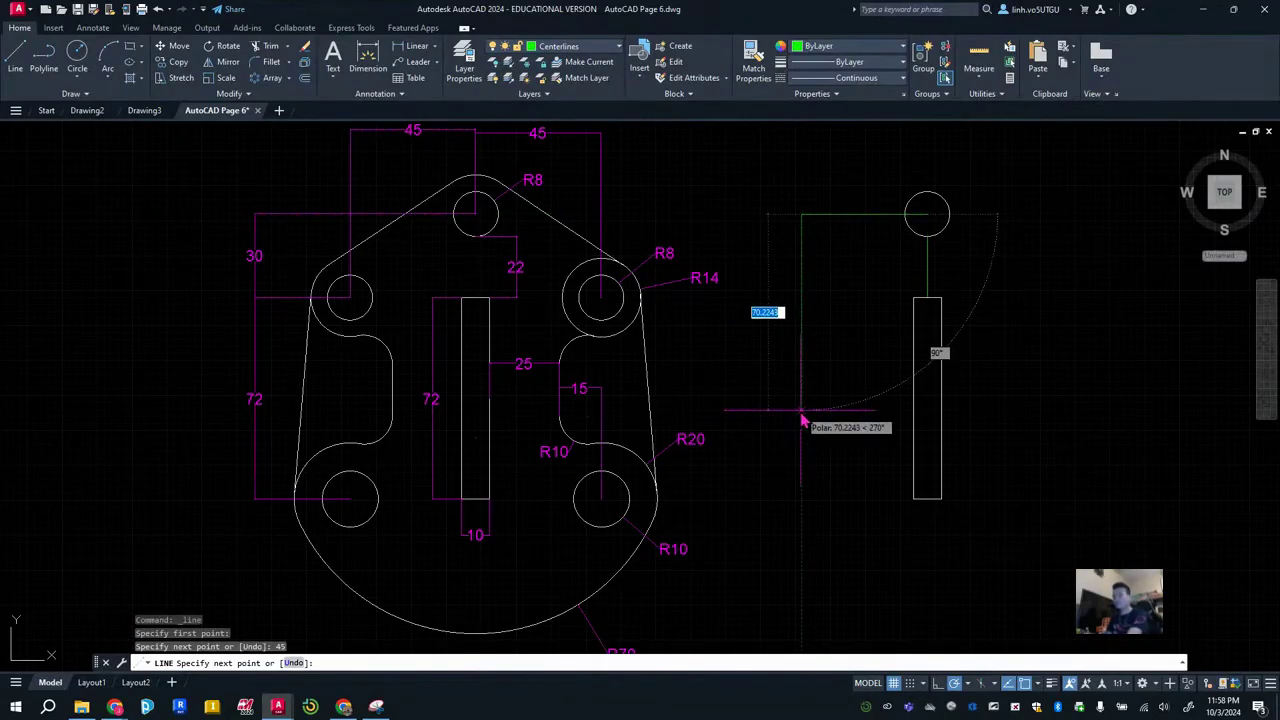
text(30)
key(Return)
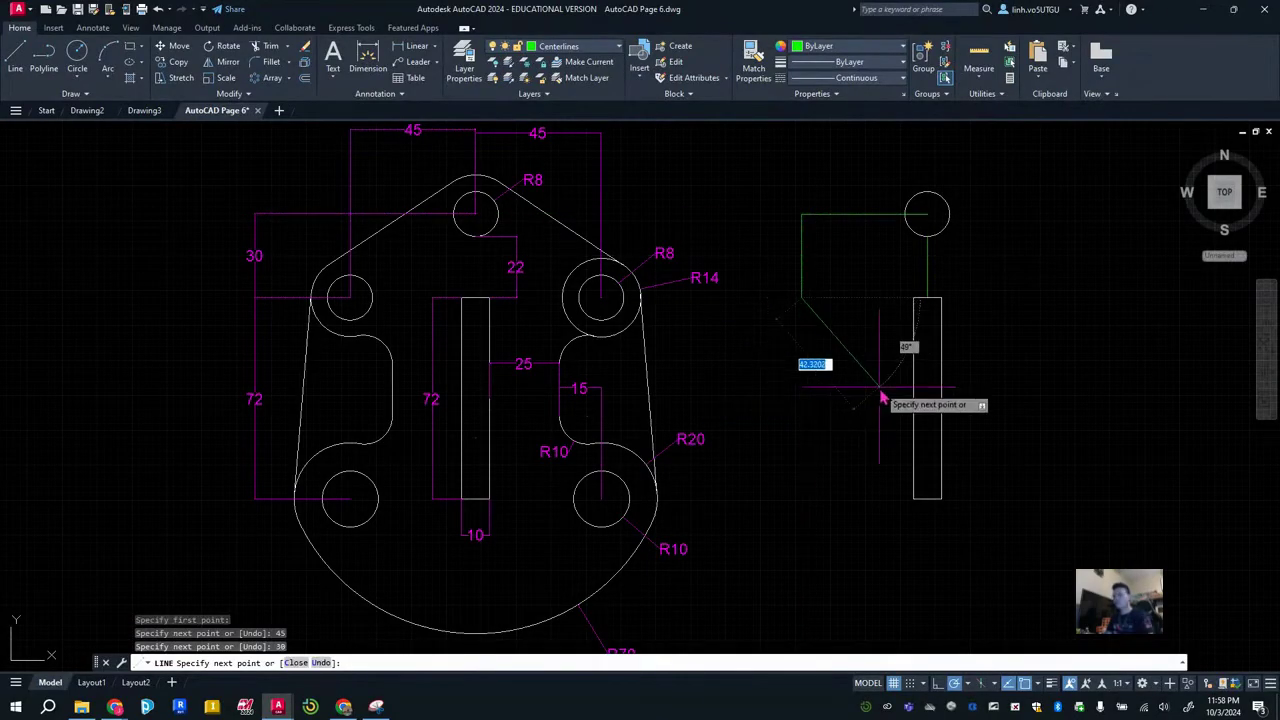
key(Escape)
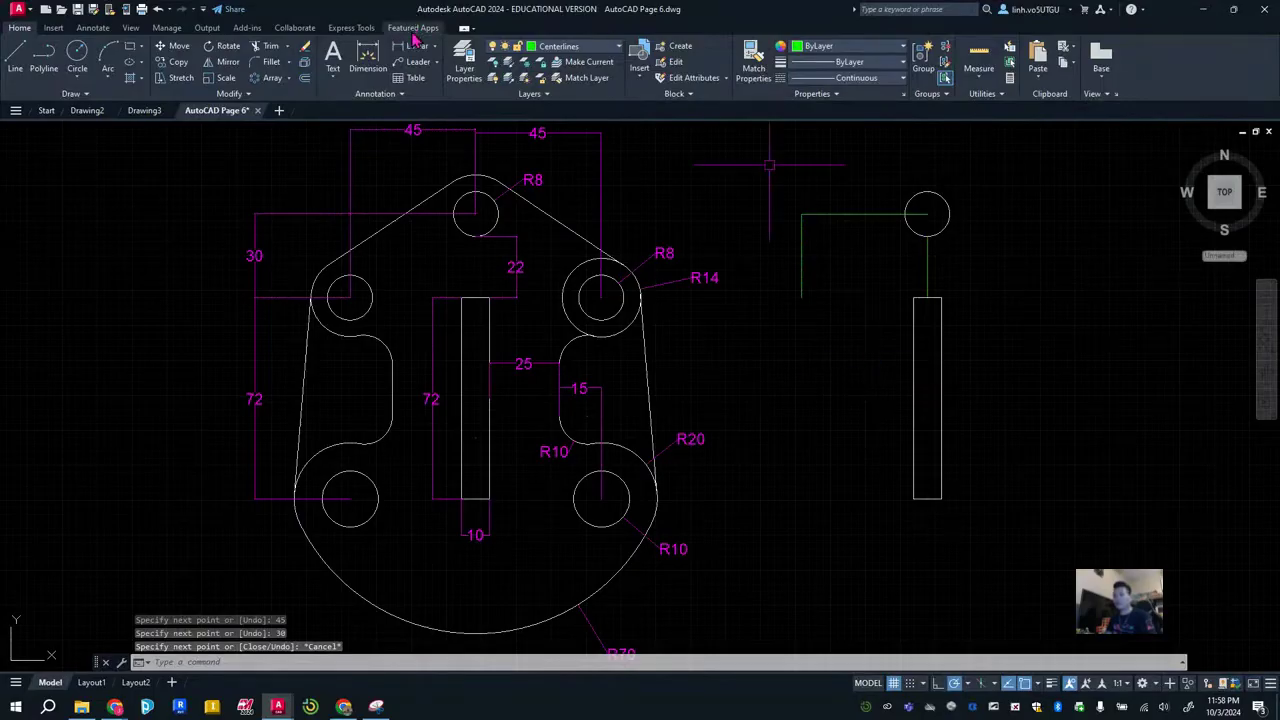
On layer 0, draw a circle of radius 8 centered on the lower end of the 30-unit centerline.
click(610, 47)
click(570, 62)
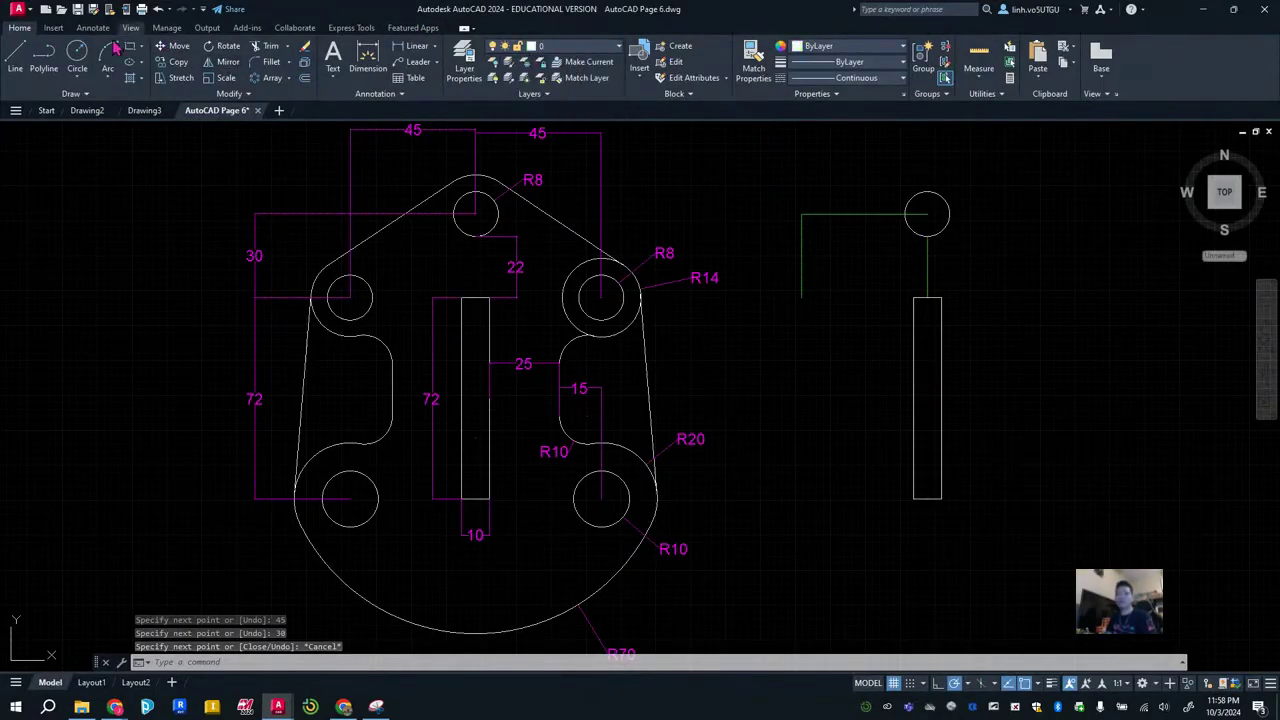
click(77, 56)
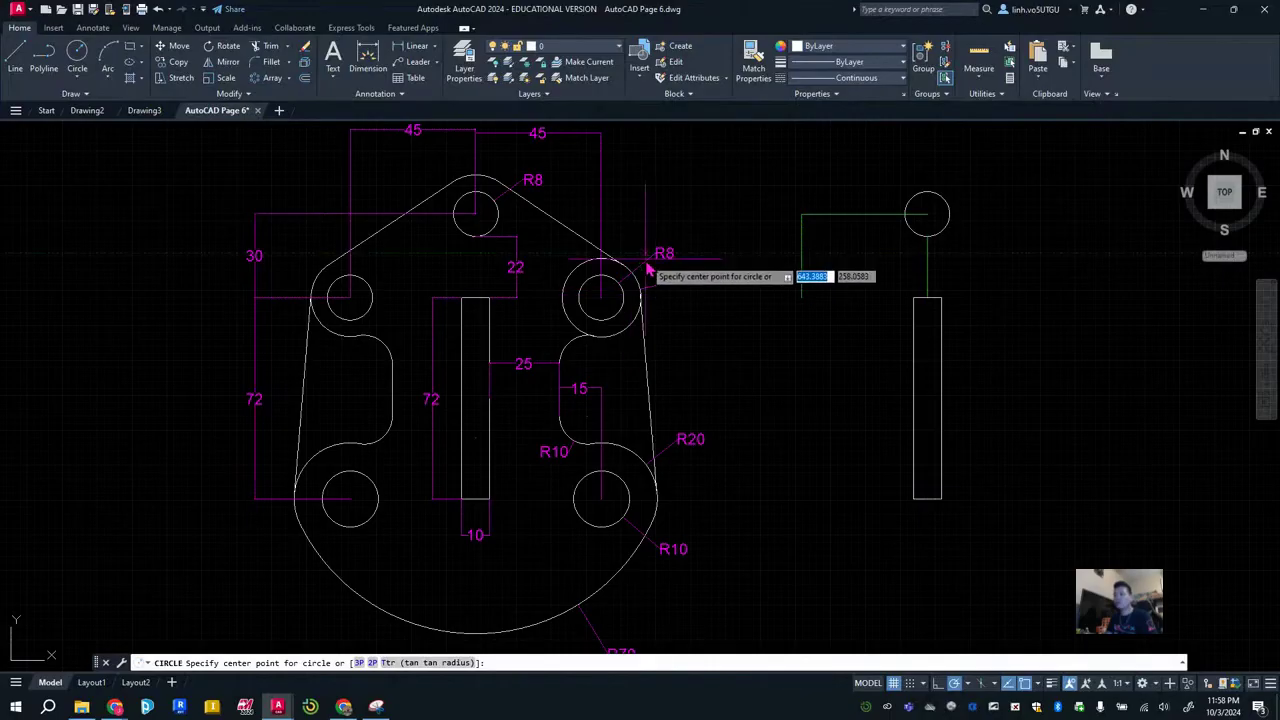
click(802, 297)
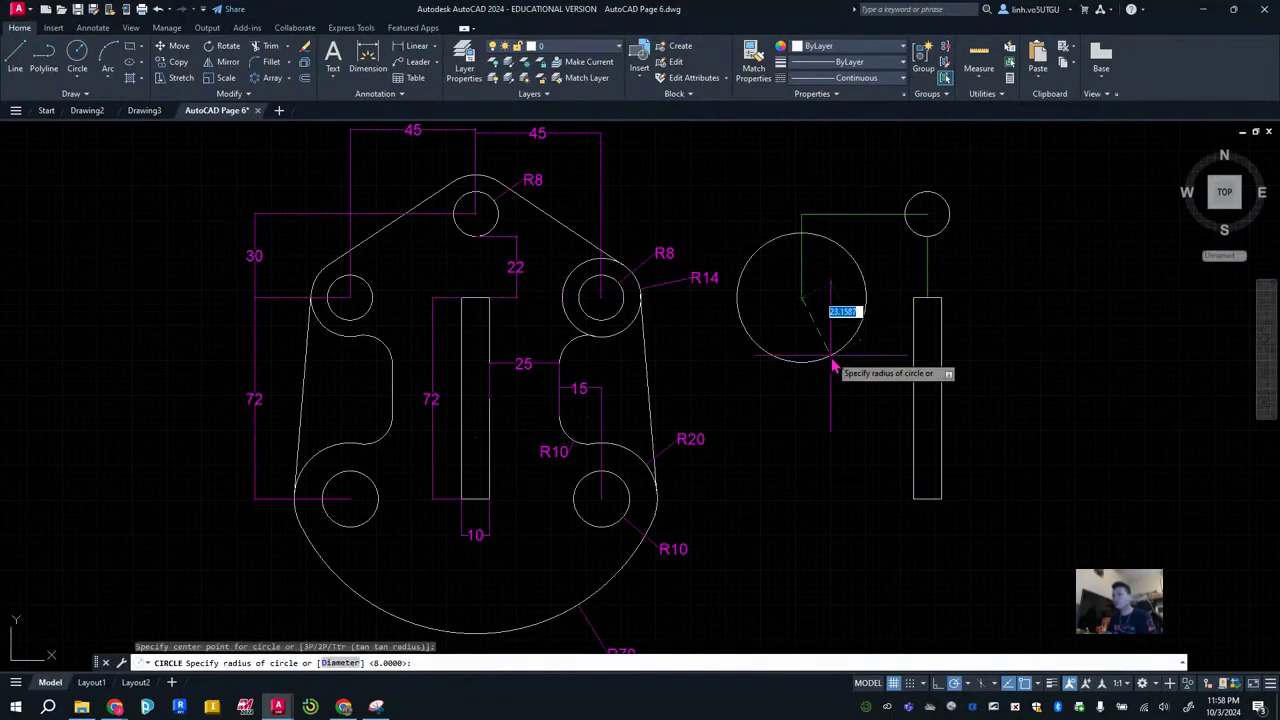
text(8)
key(Return)
Draw a concentric circle of radius 14 around the new left hole.
key(Return)
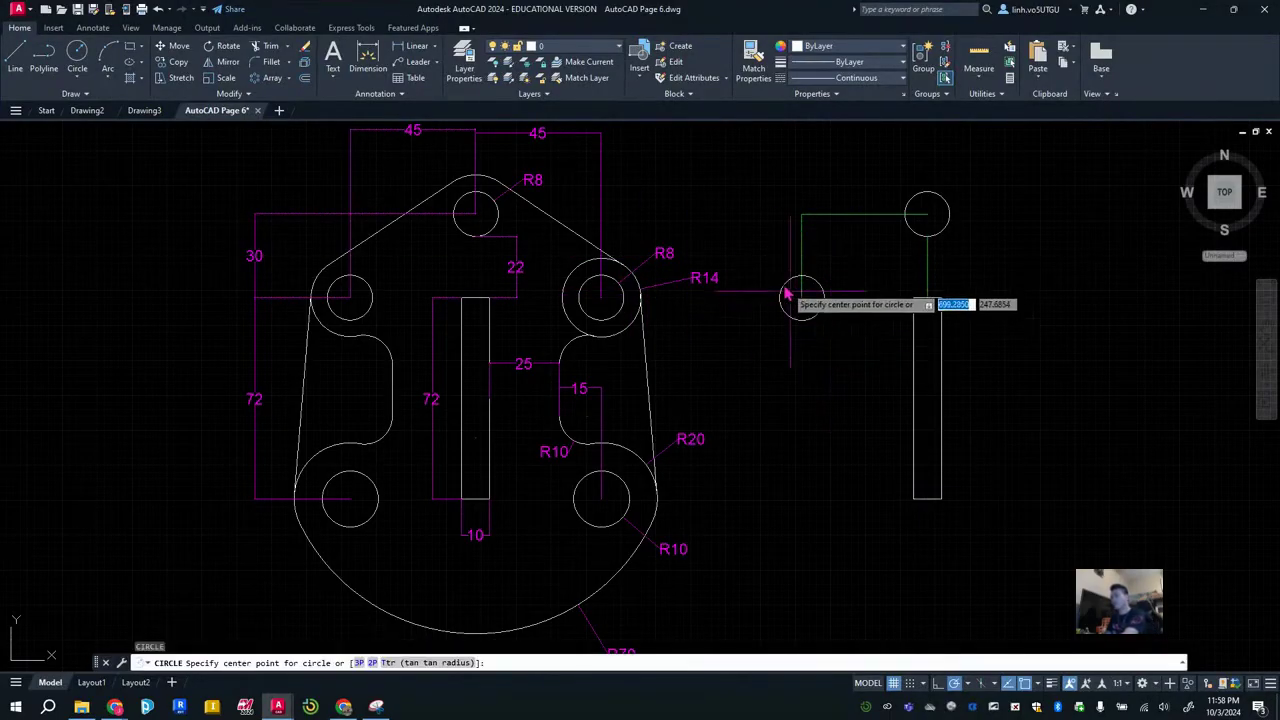
click(801, 312)
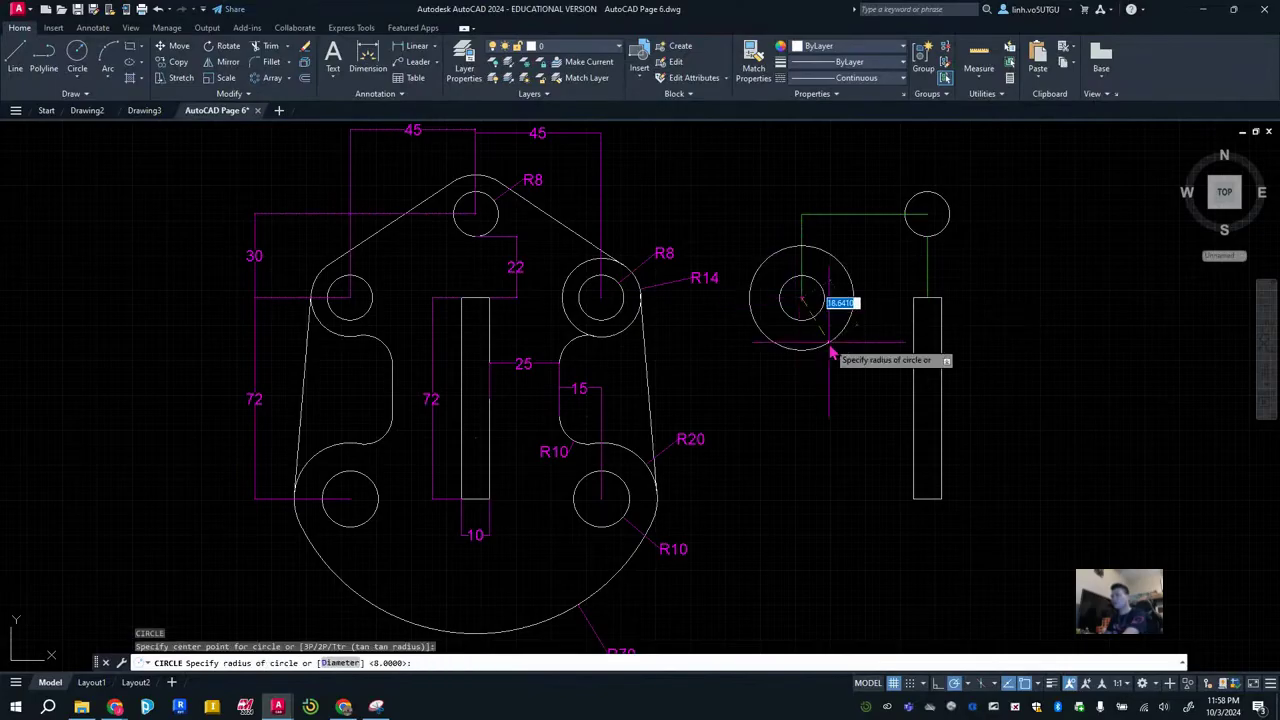
text(14)
key(Return)
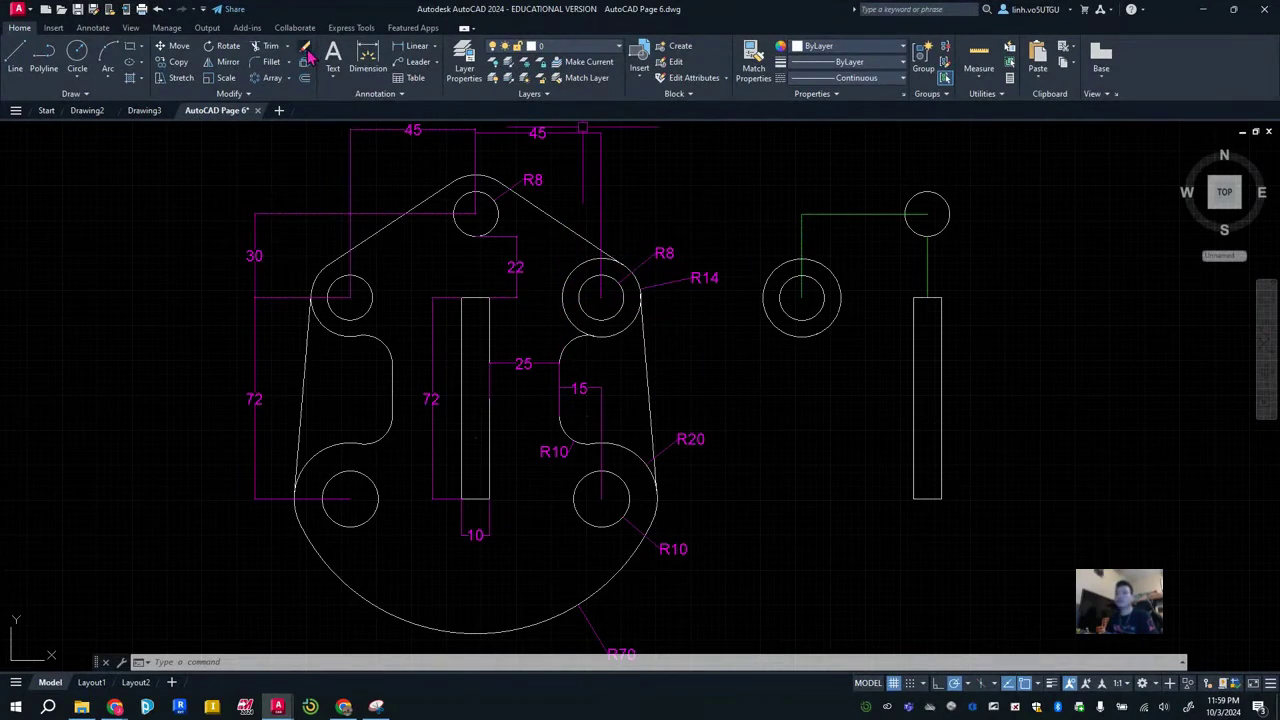
Trim away the leftover inner arc around the upper-right hole of the reference drawing.
click(271, 48)
click(572, 300)
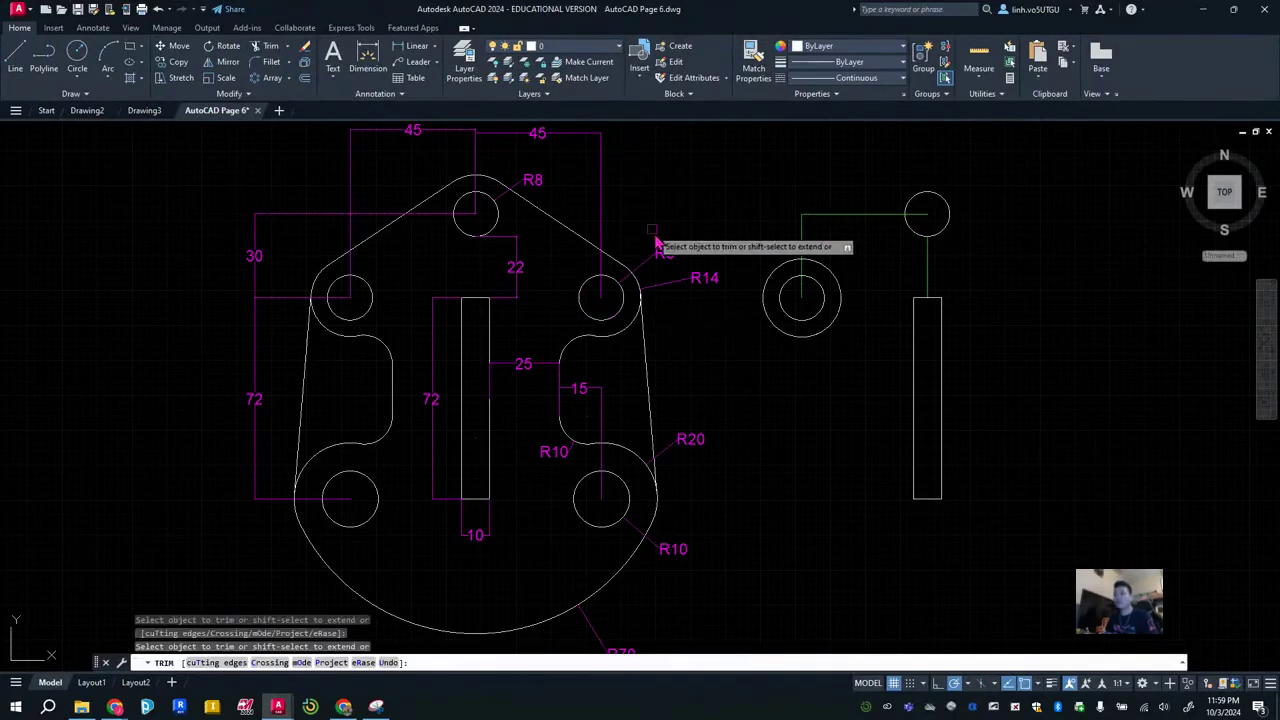
key(Escape)
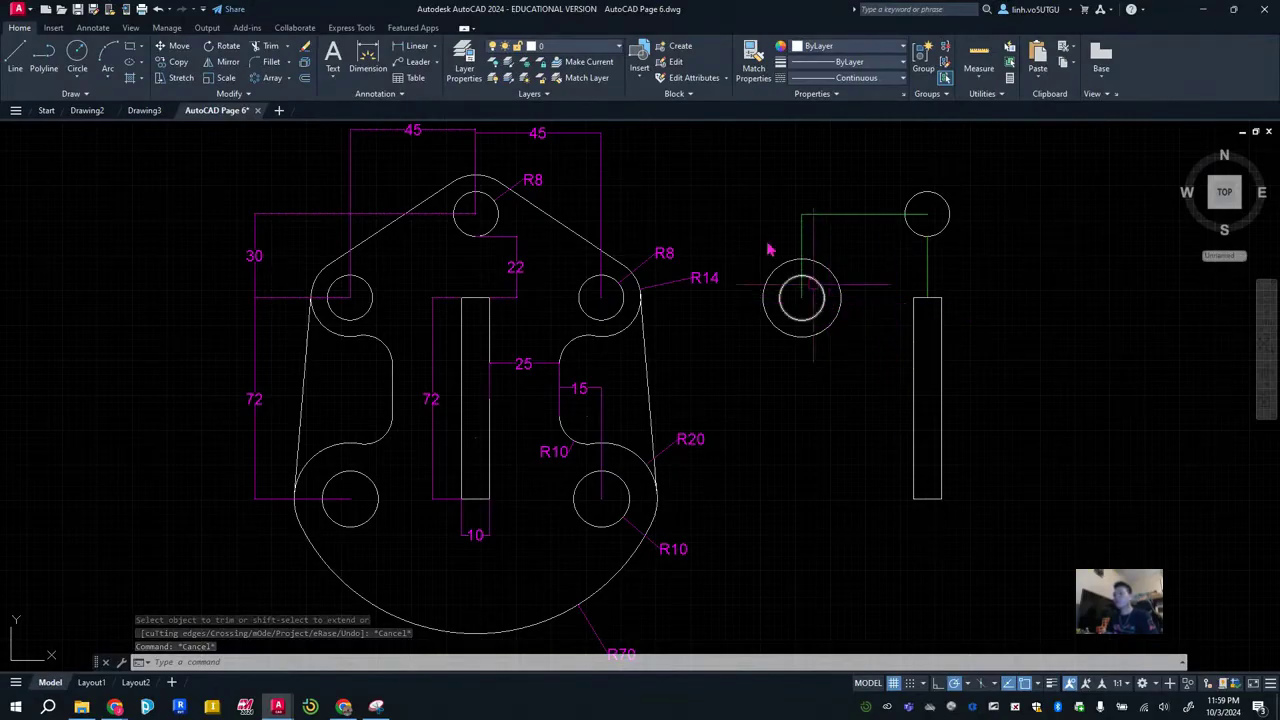
click(221, 63)
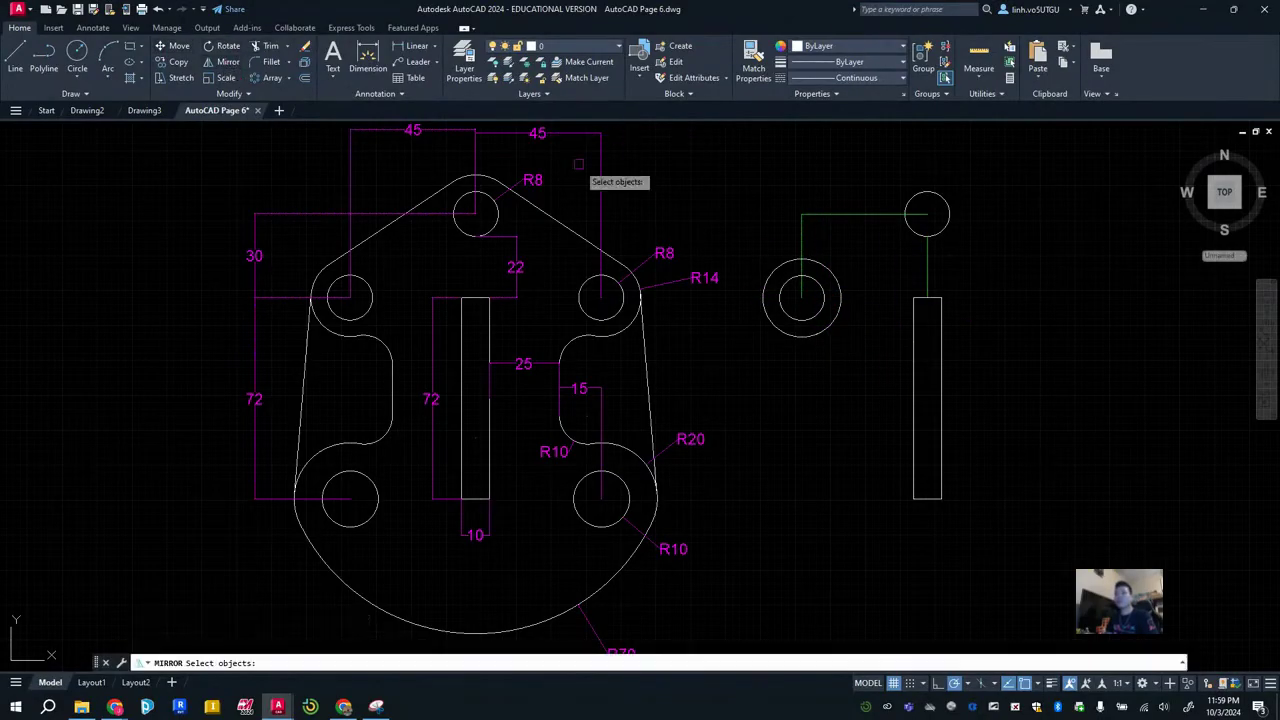
click(820, 324)
click(820, 324)
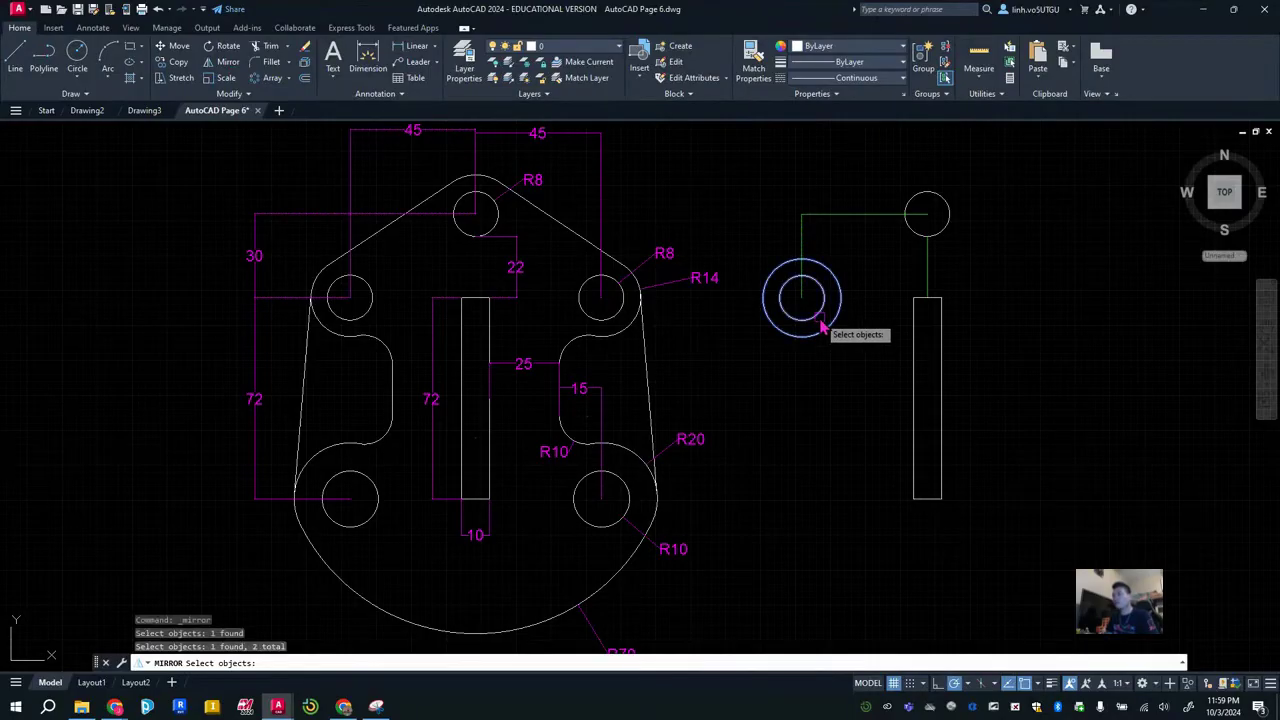
key(Return)
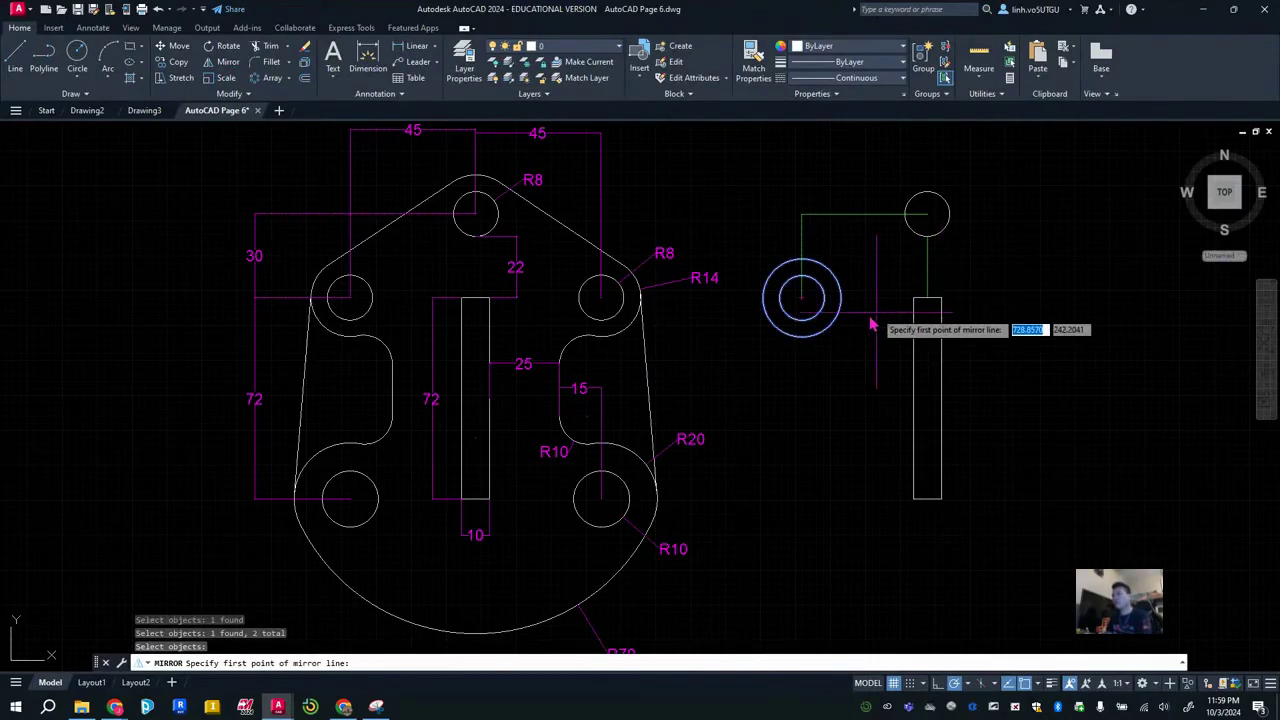
key(Escape)
key(Escape)
key(Escape)
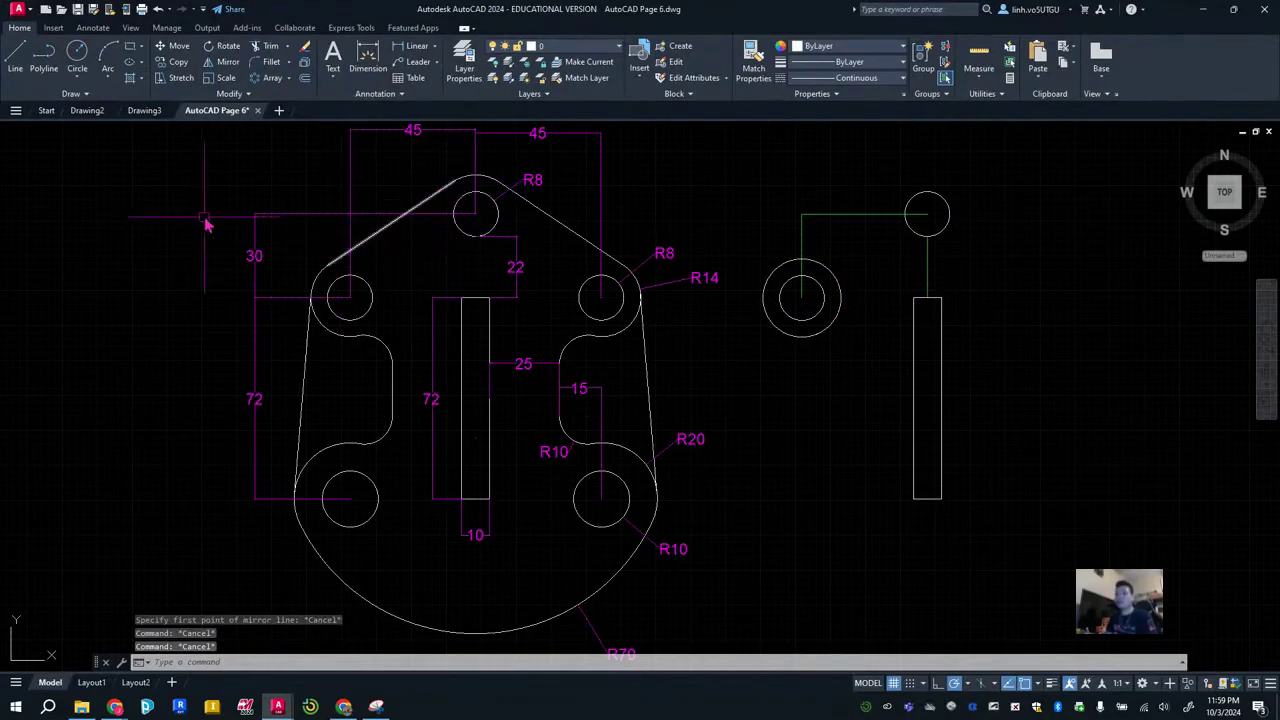
Try a line tangent to the new top circle and the left outer circle, and delete it.
click(15, 58)
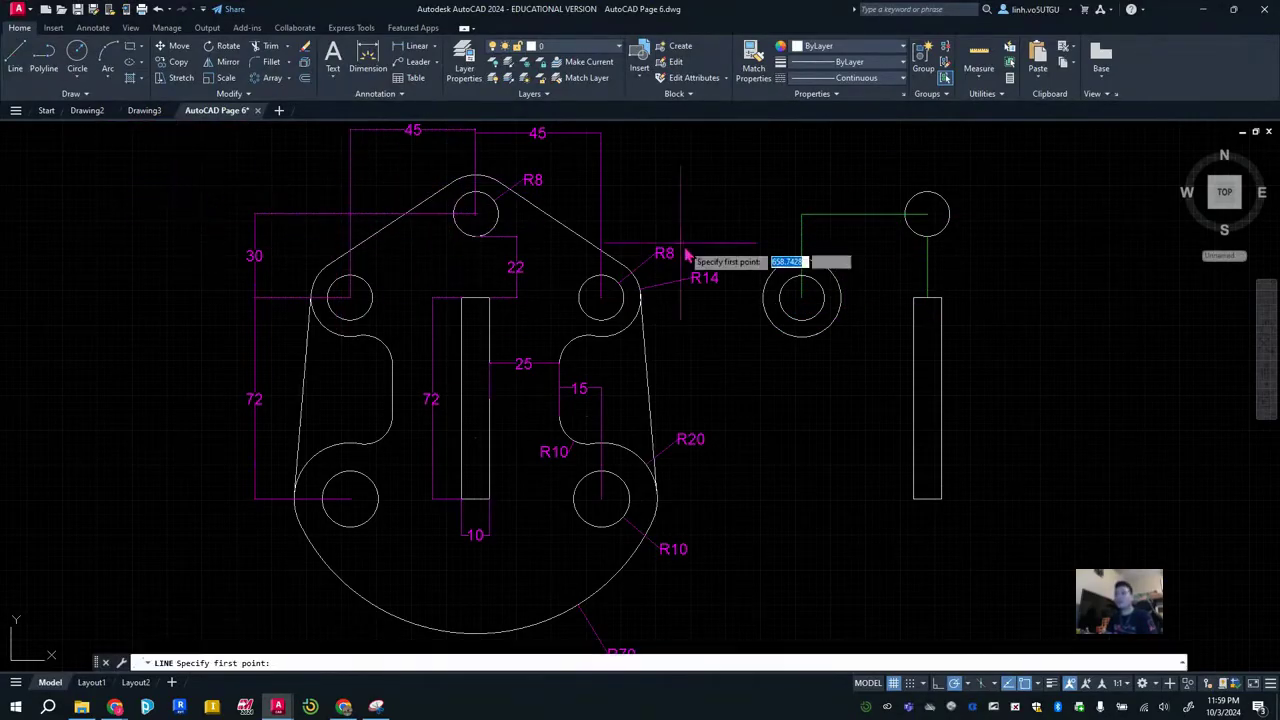
shift+right_click(855, 261)
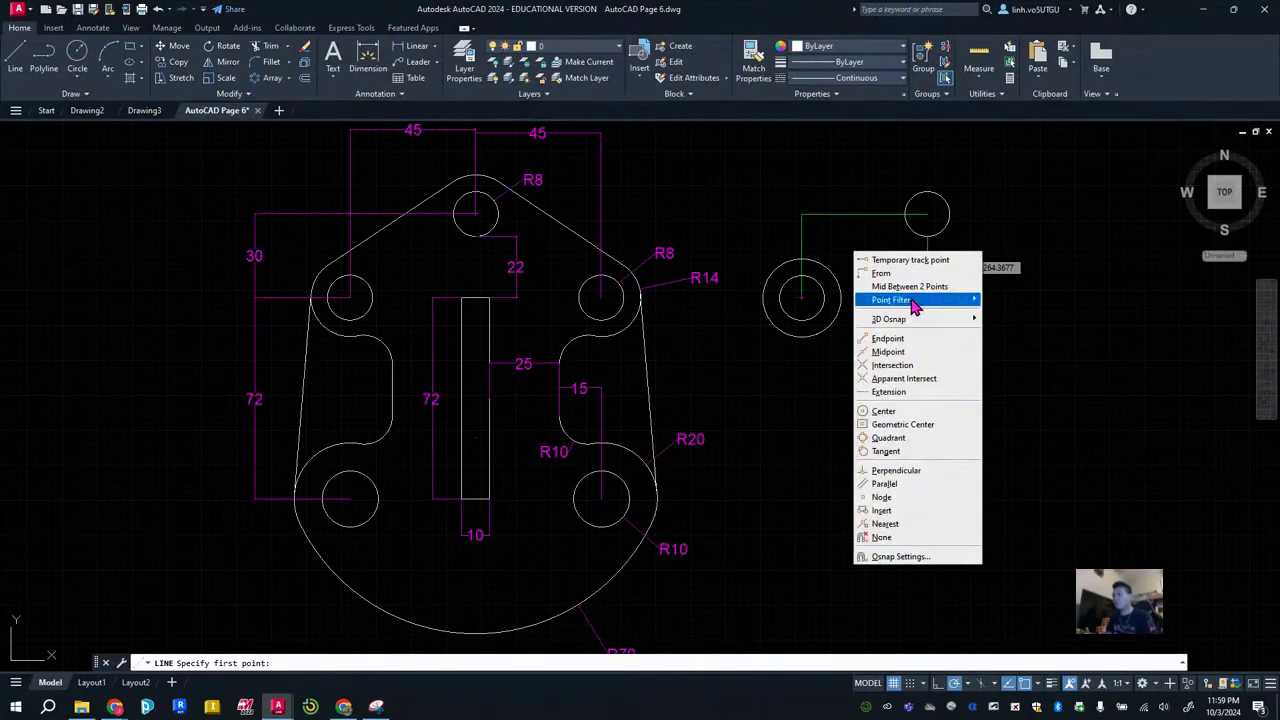
click(888, 453)
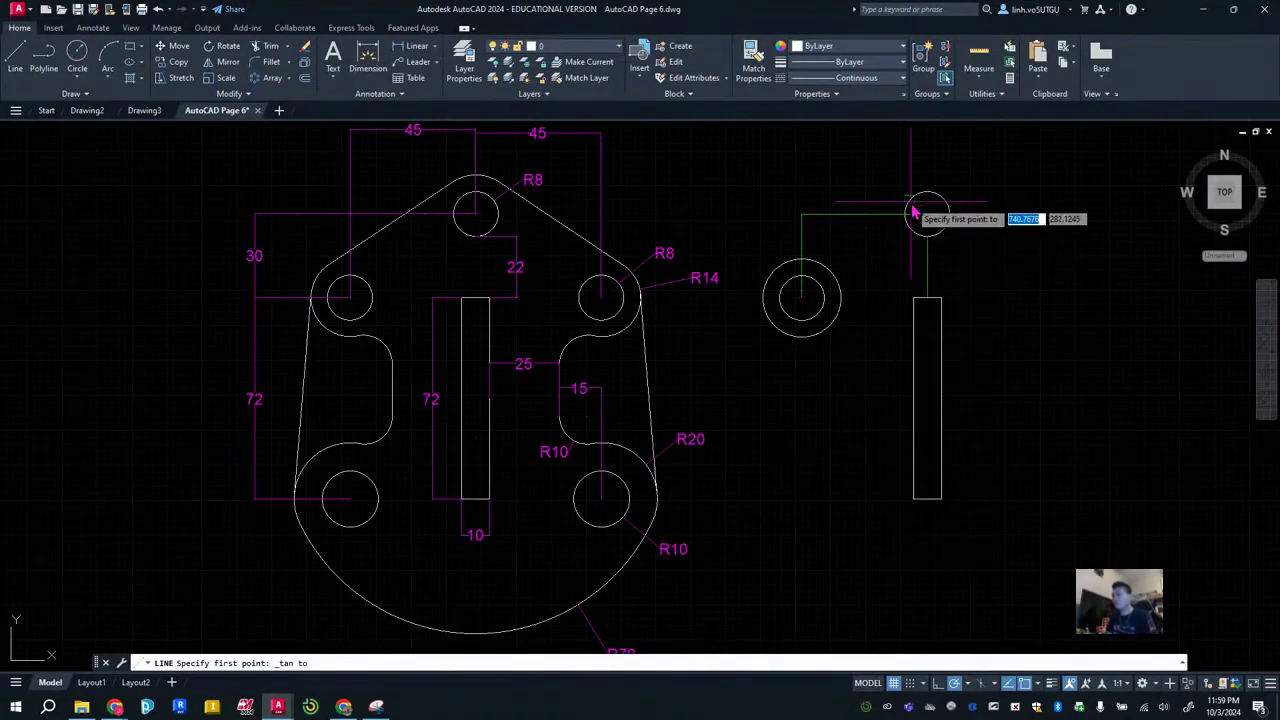
click(914, 206)
shift+right_click(768, 277)
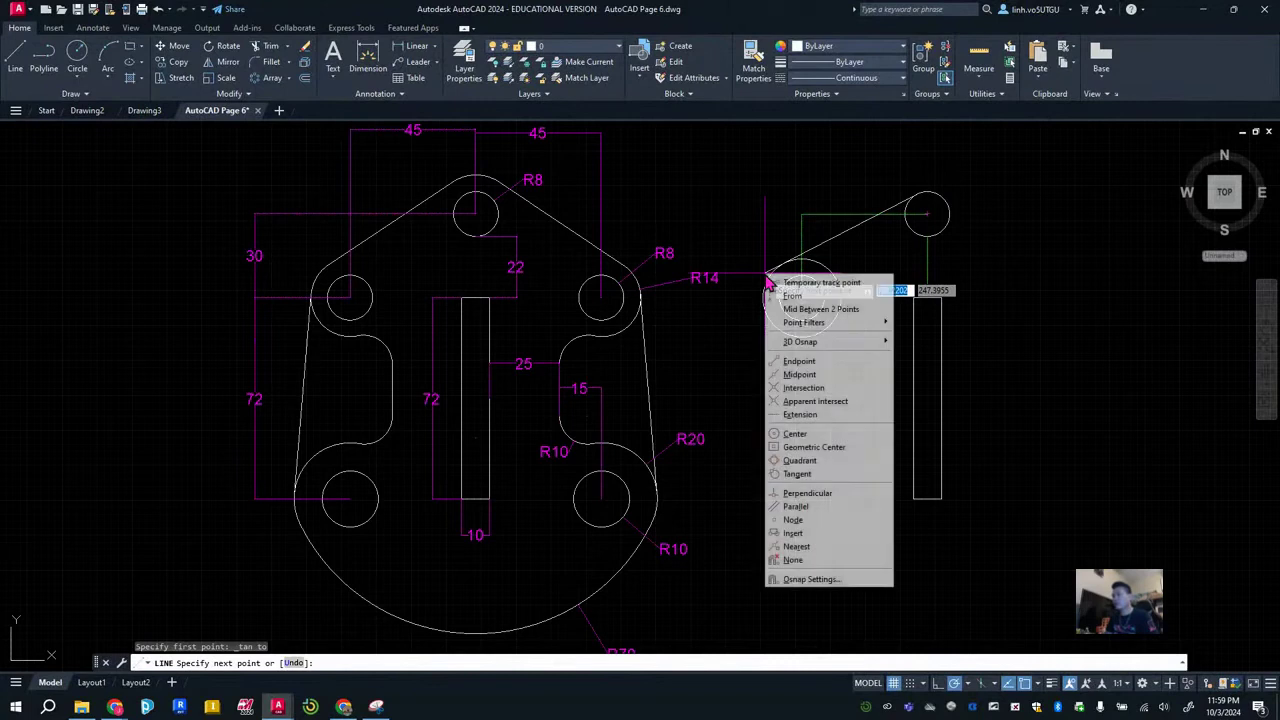
click(798, 475)
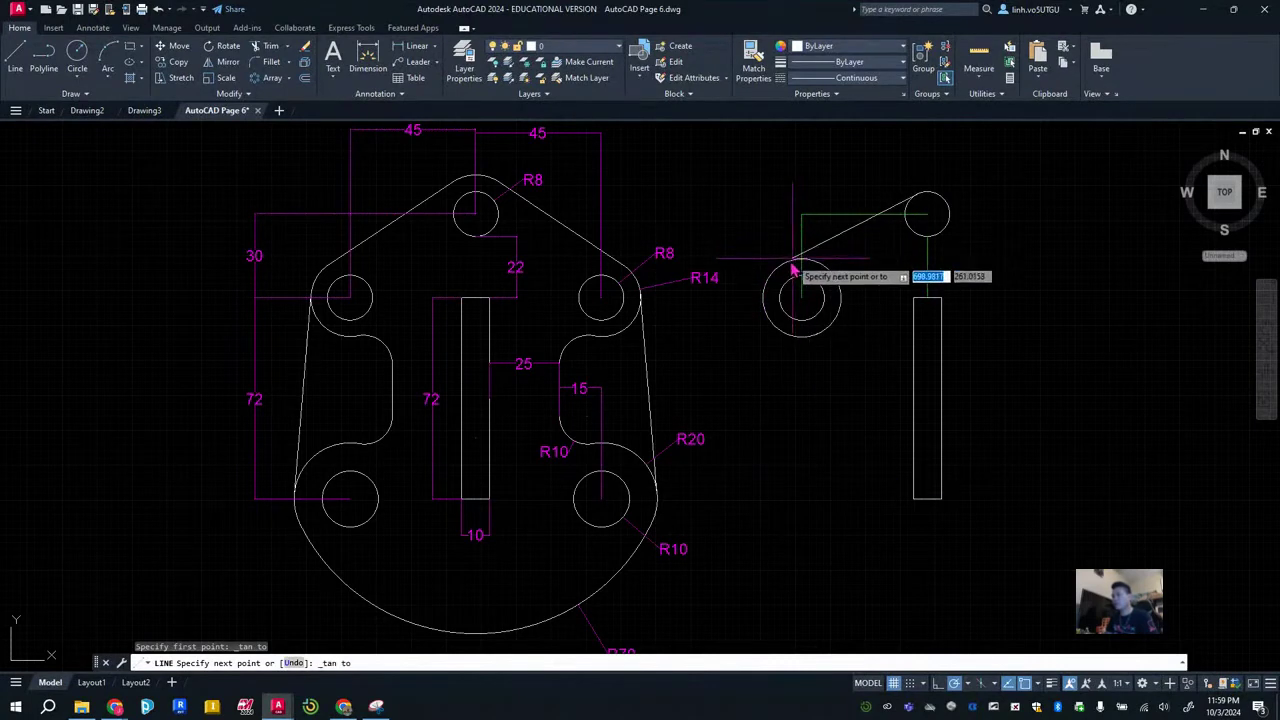
click(800, 270)
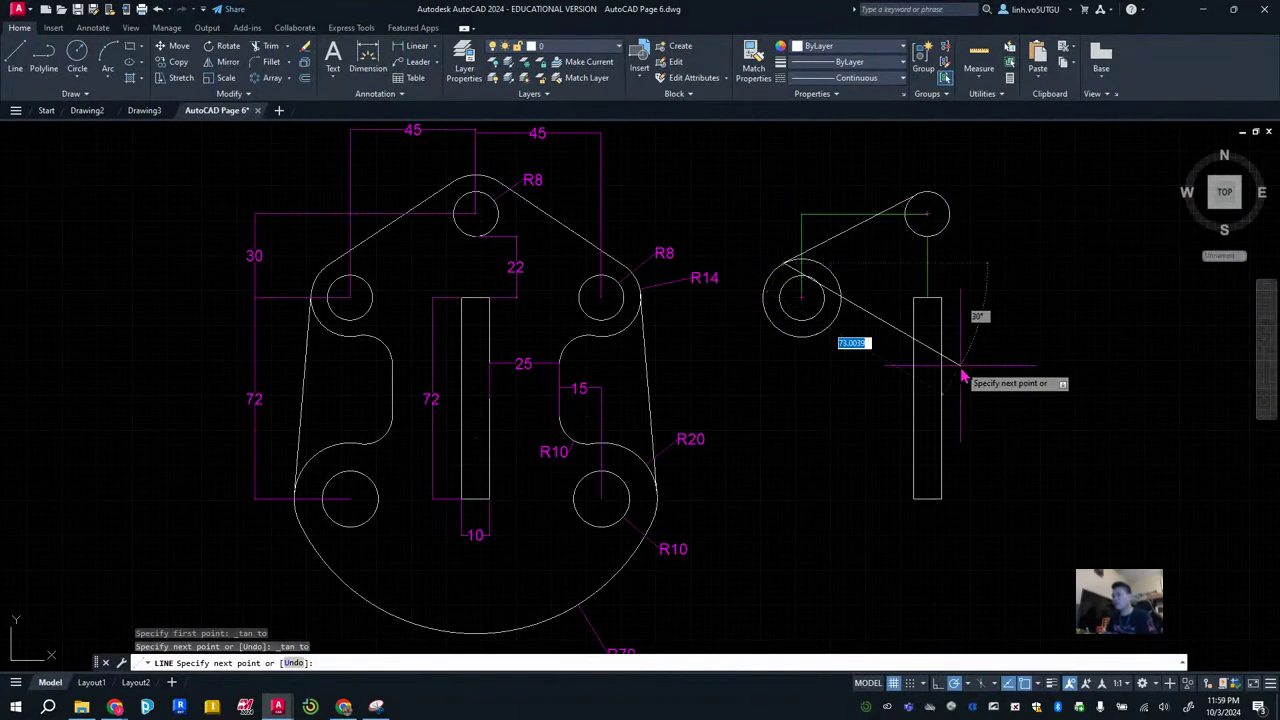
key(Escape)
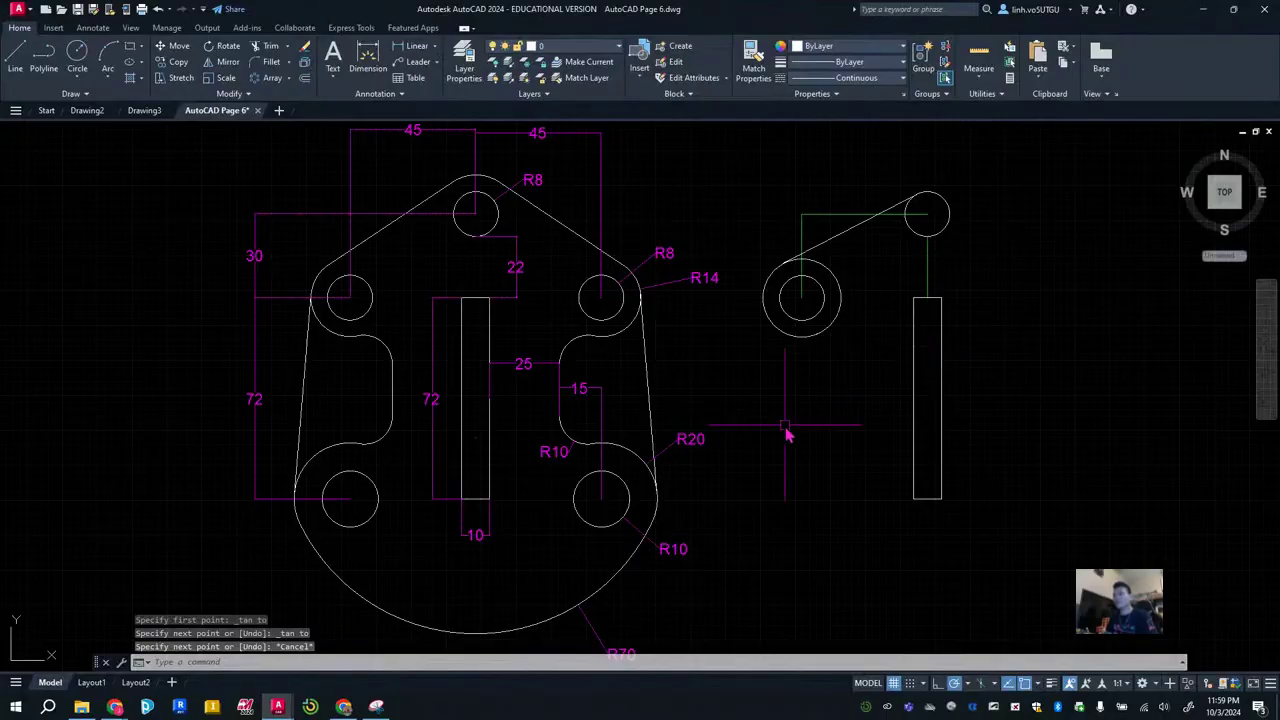
click(847, 237)
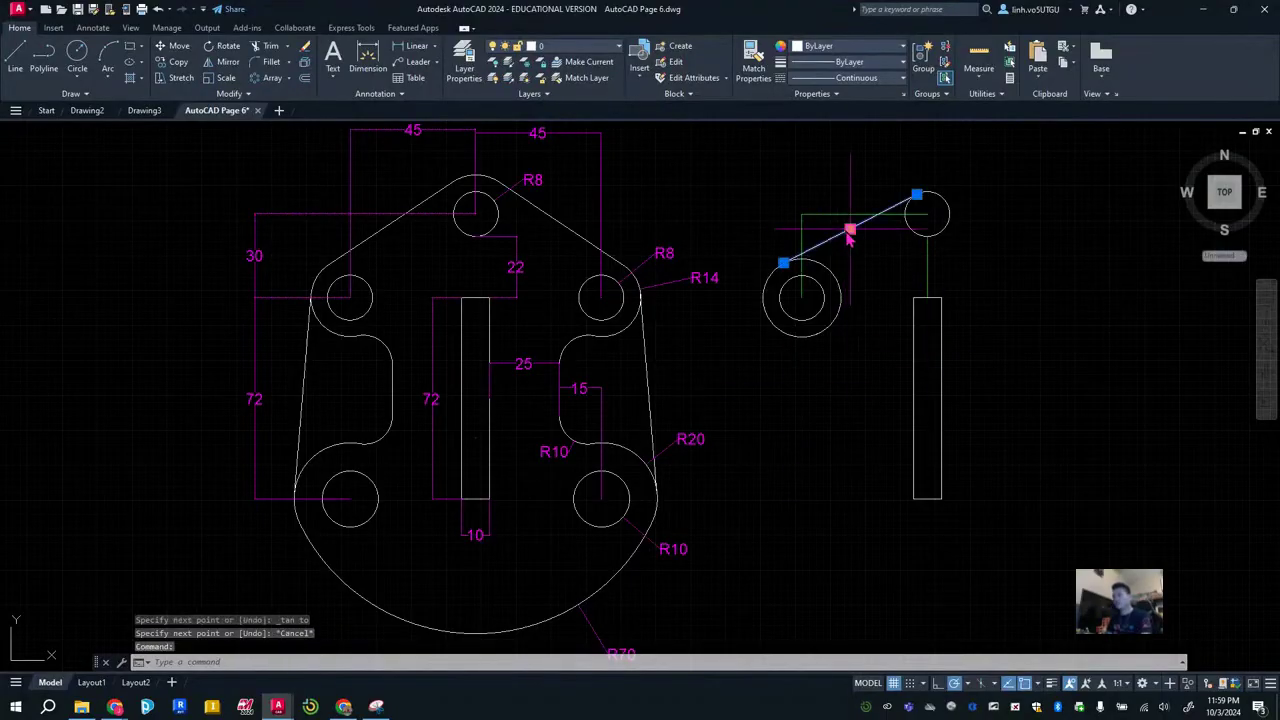
key(Delete)
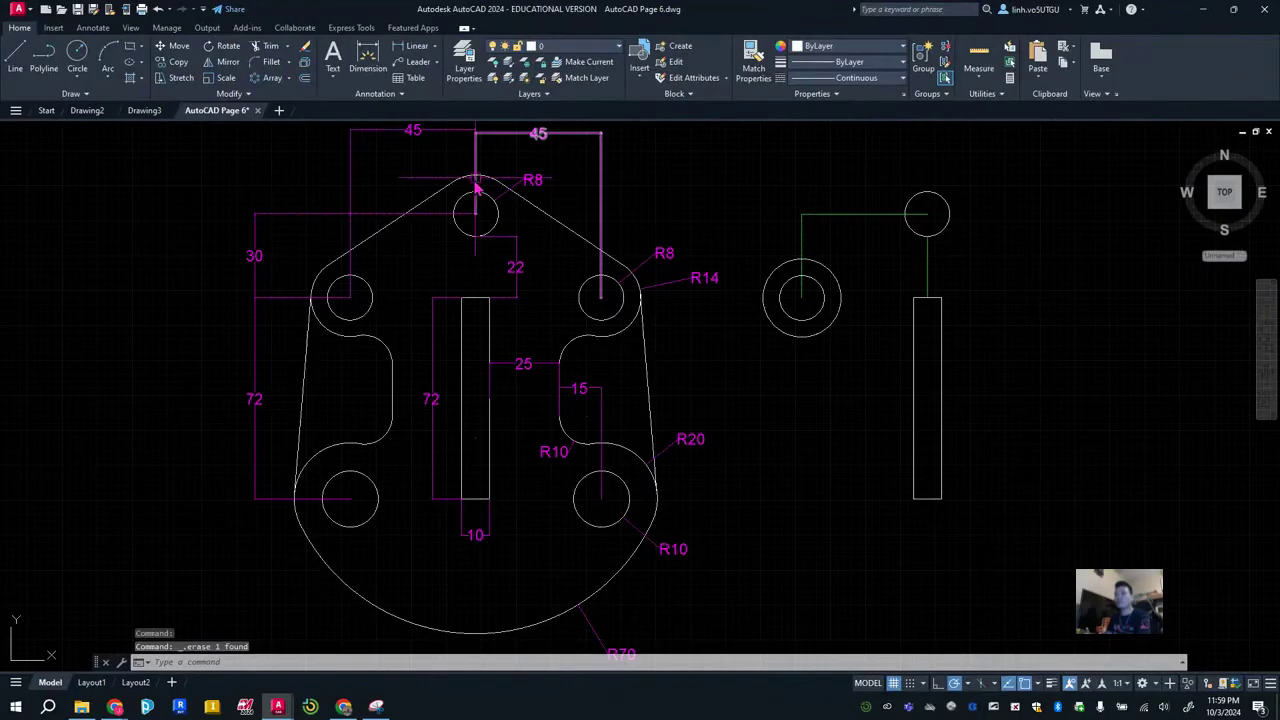
Draw a concentric circle of radius 14 around the top hole of the new drawing.
click(76, 55)
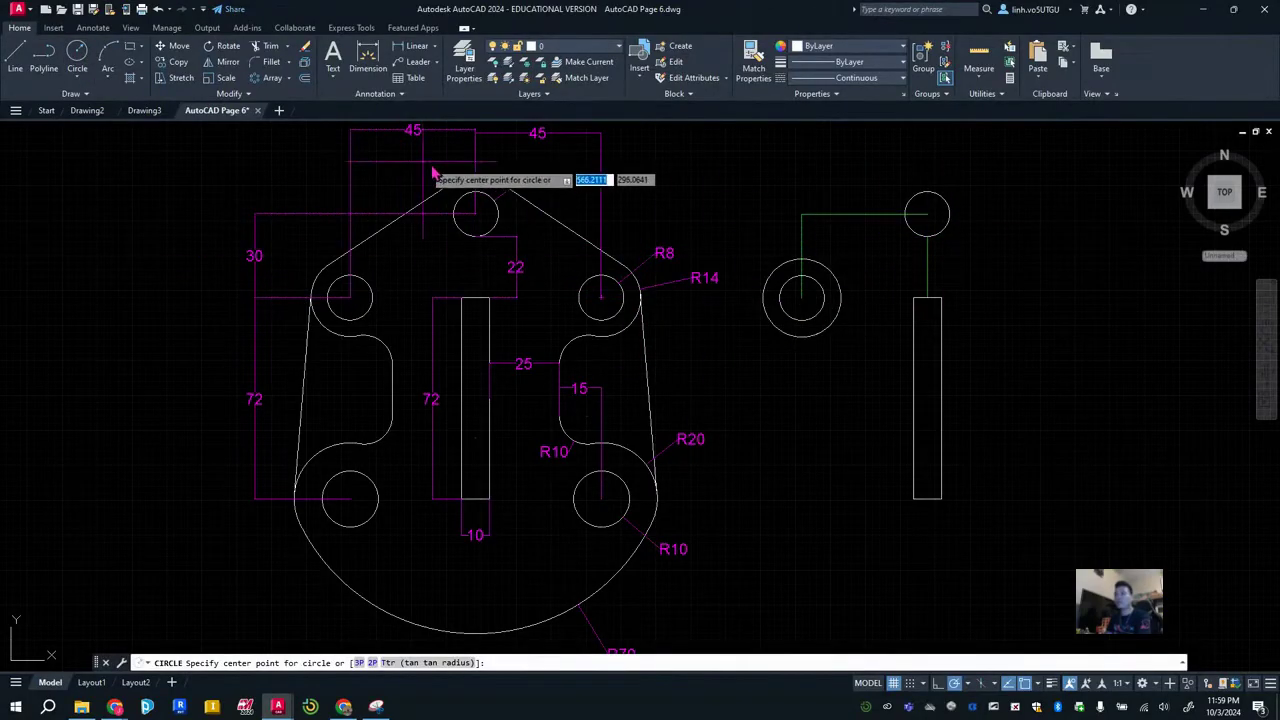
click(927, 215)
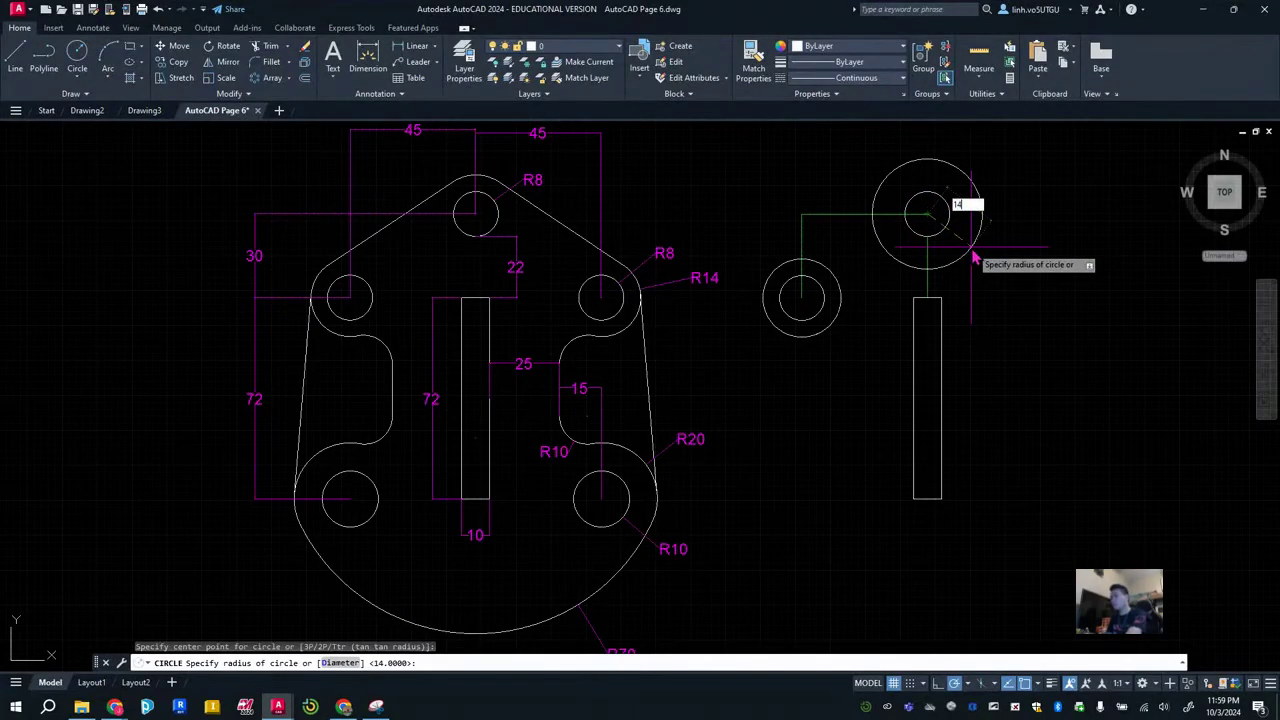
key(Return)
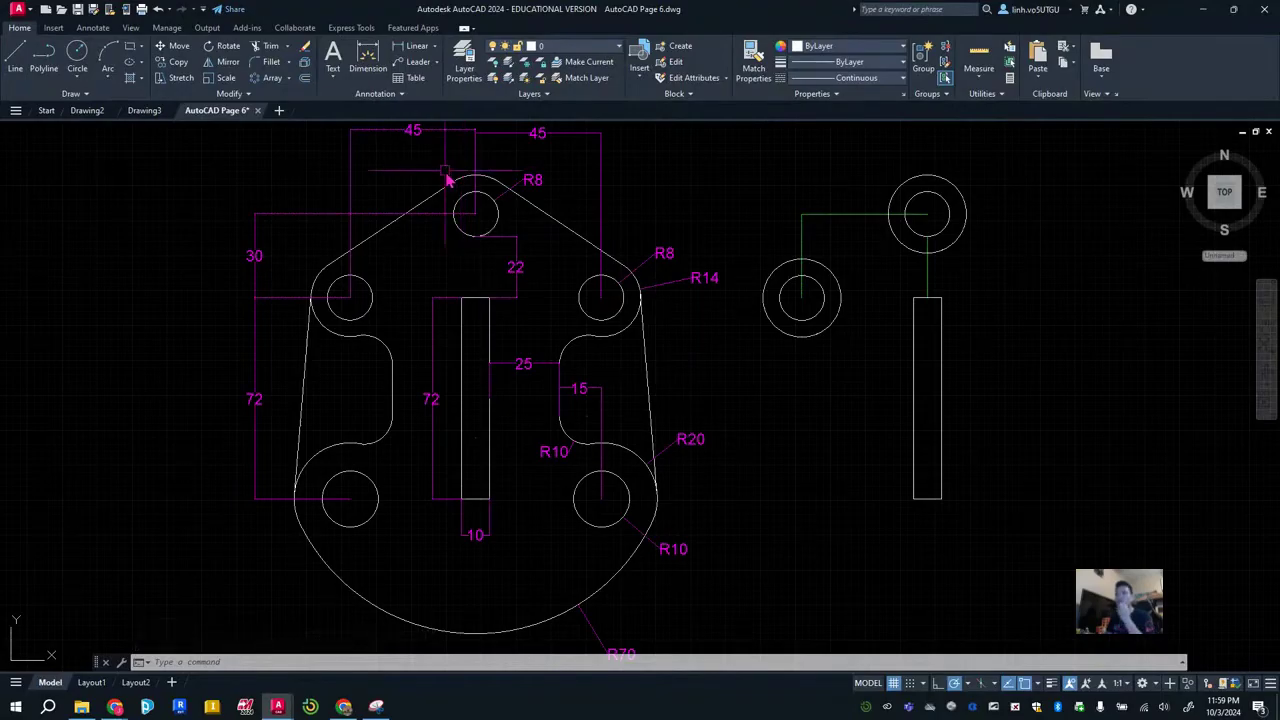
Draw a line tangent to the upper left side of the new top outer circle and the left outer circle.
click(15, 60)
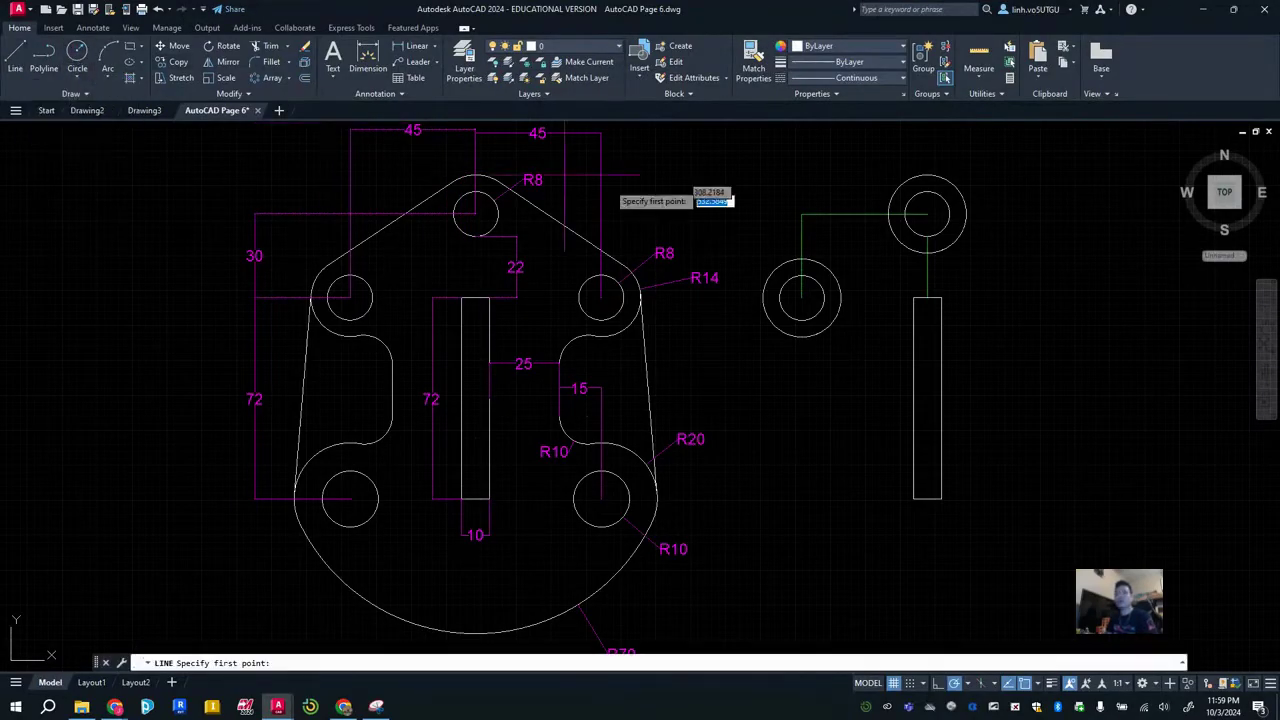
shift+right_click(860, 193)
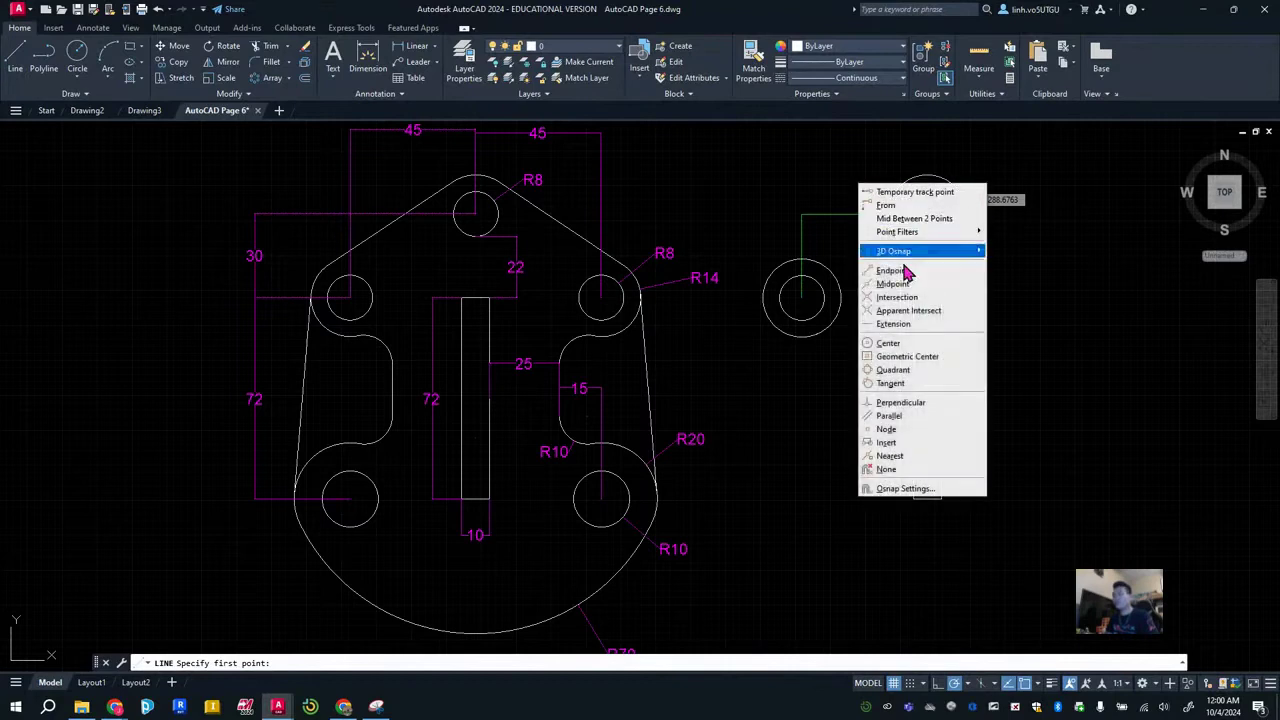
click(908, 384)
click(918, 197)
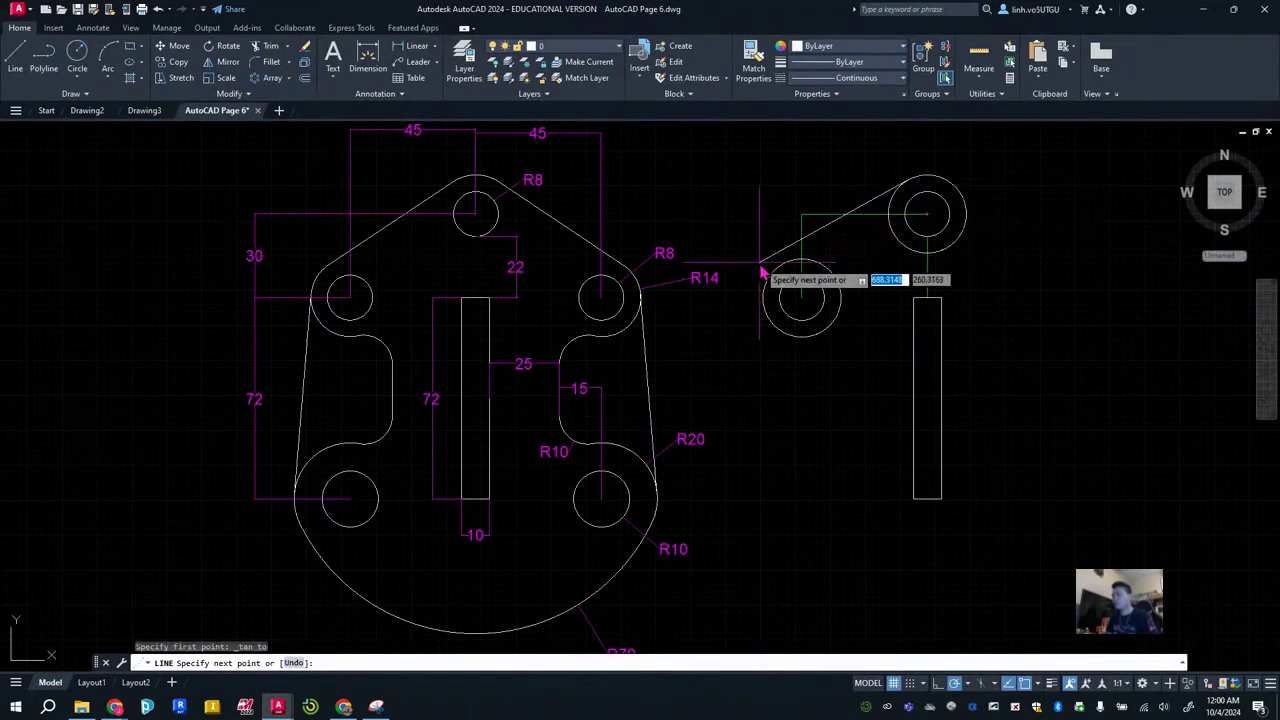
shift+right_click(758, 278)
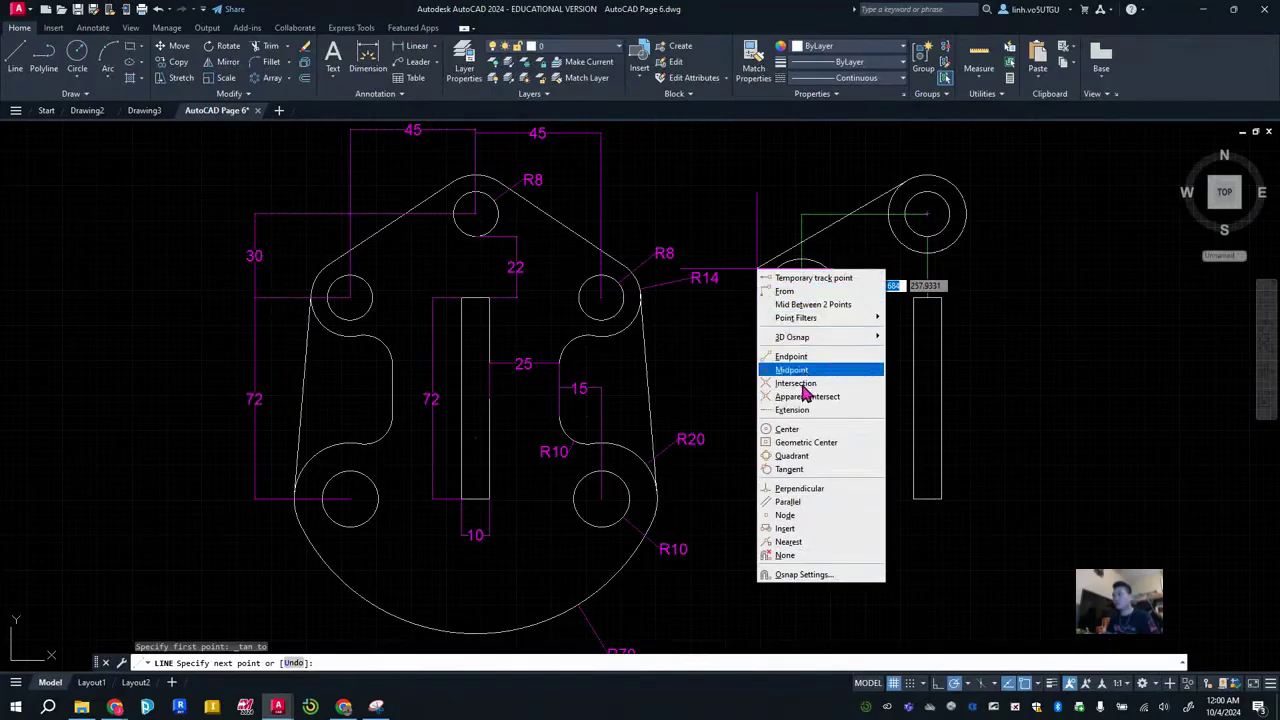
click(789, 469)
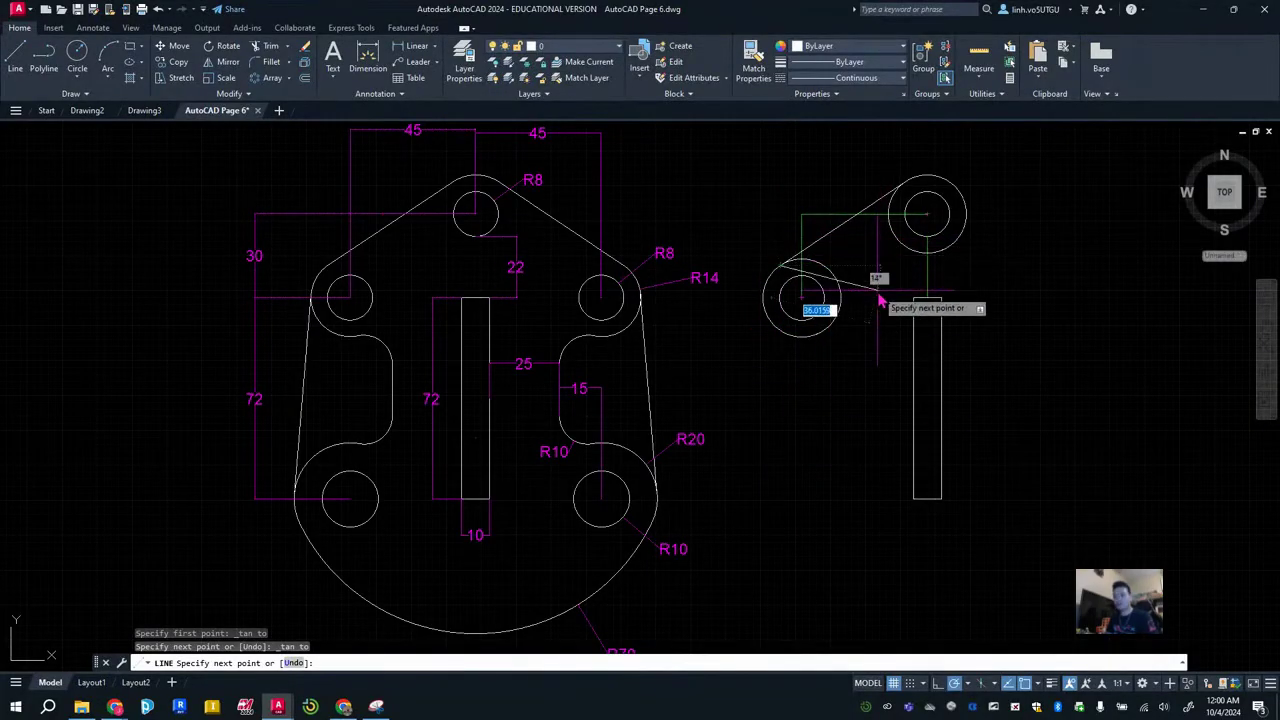
key(Escape)
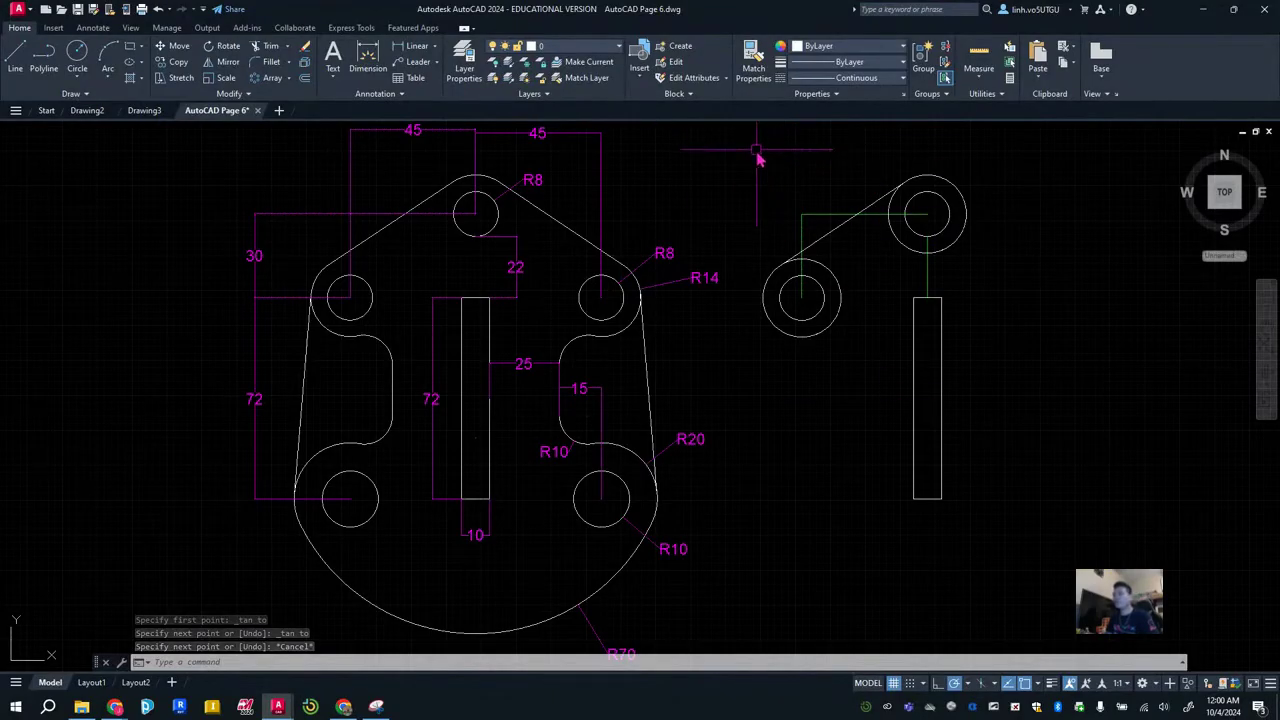
Delete the horizontal and vertical centerlines that lead to the new left hole.
click(818, 214)
key(Delete)
click(801, 238)
key(Delete)
click(742, 155)
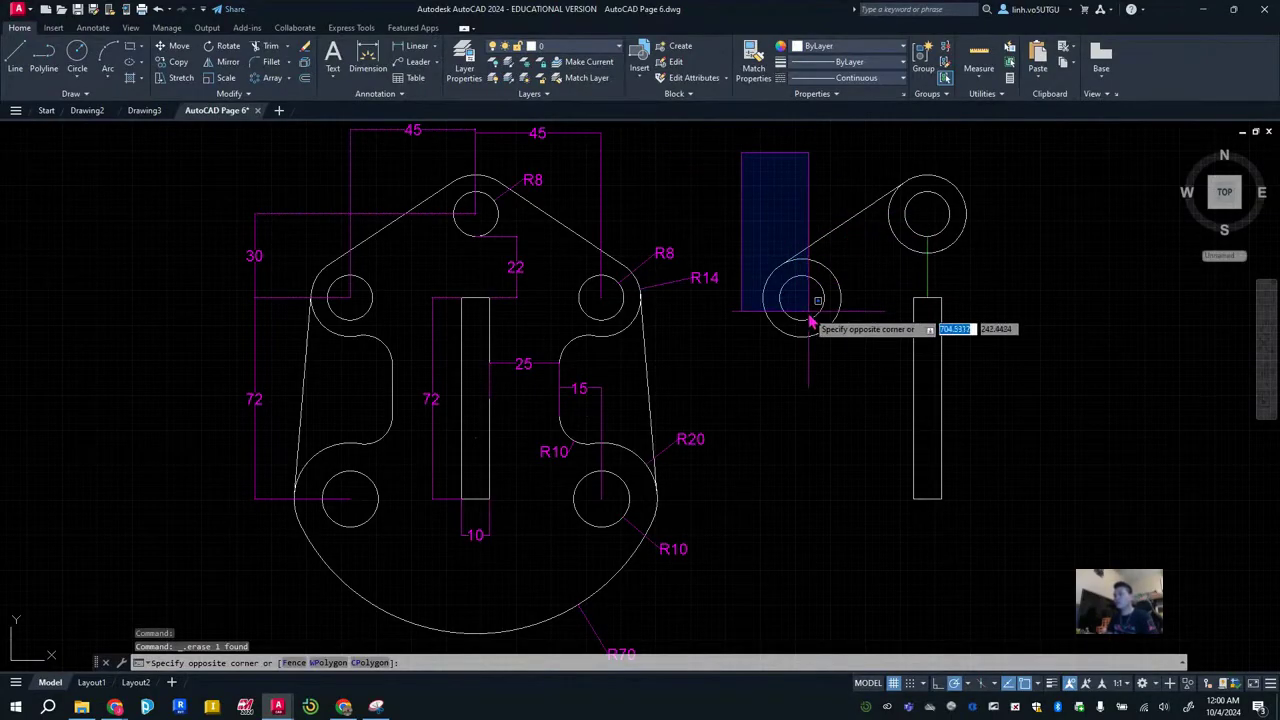
key(Escape)
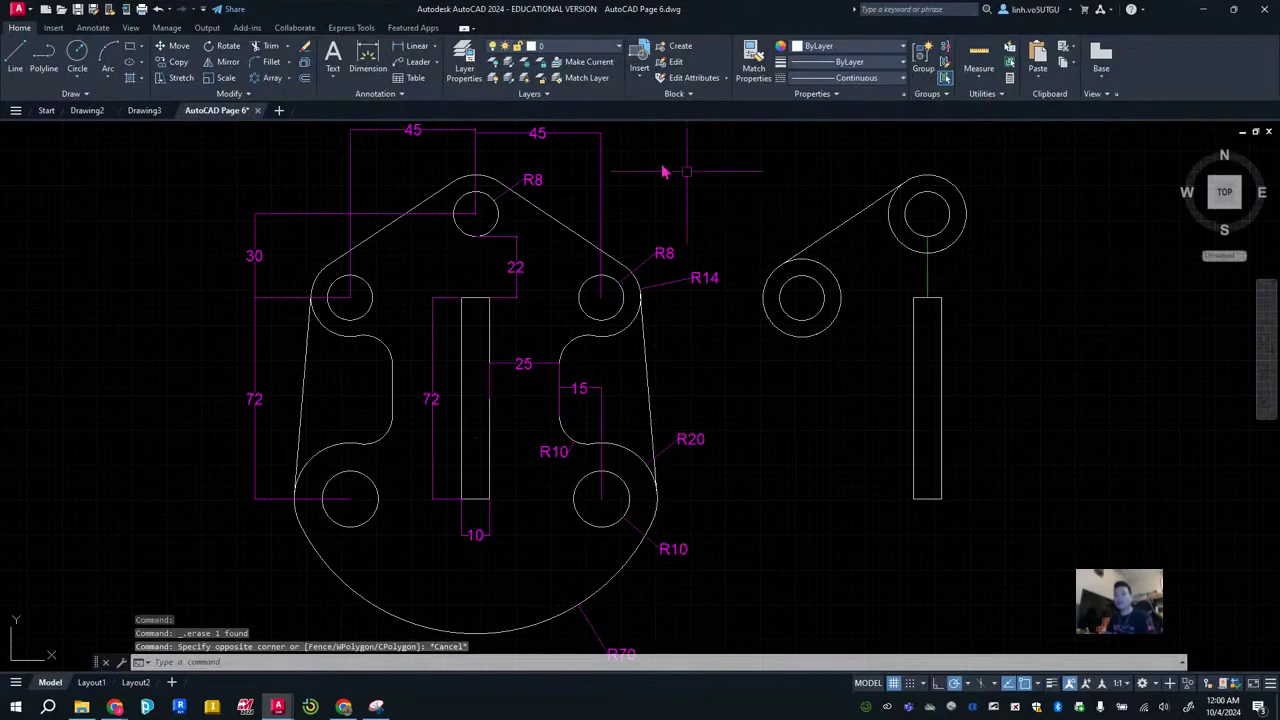
click(228, 63)
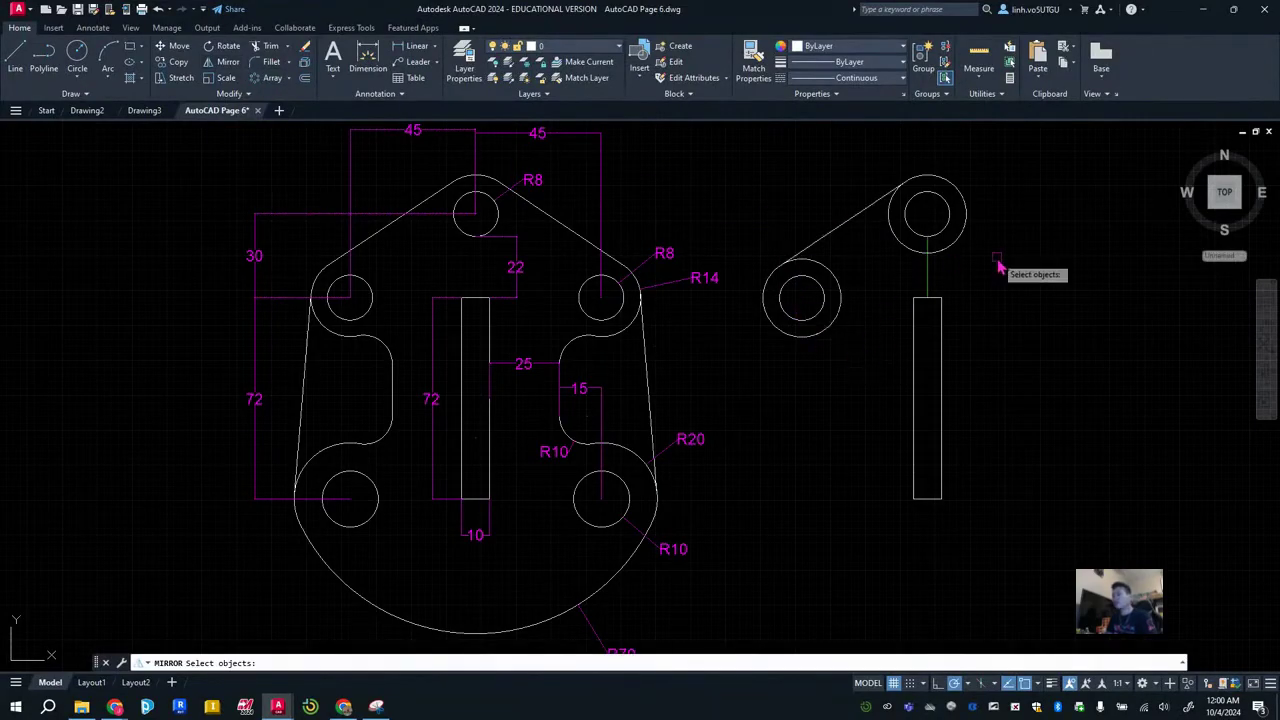
click(866, 380)
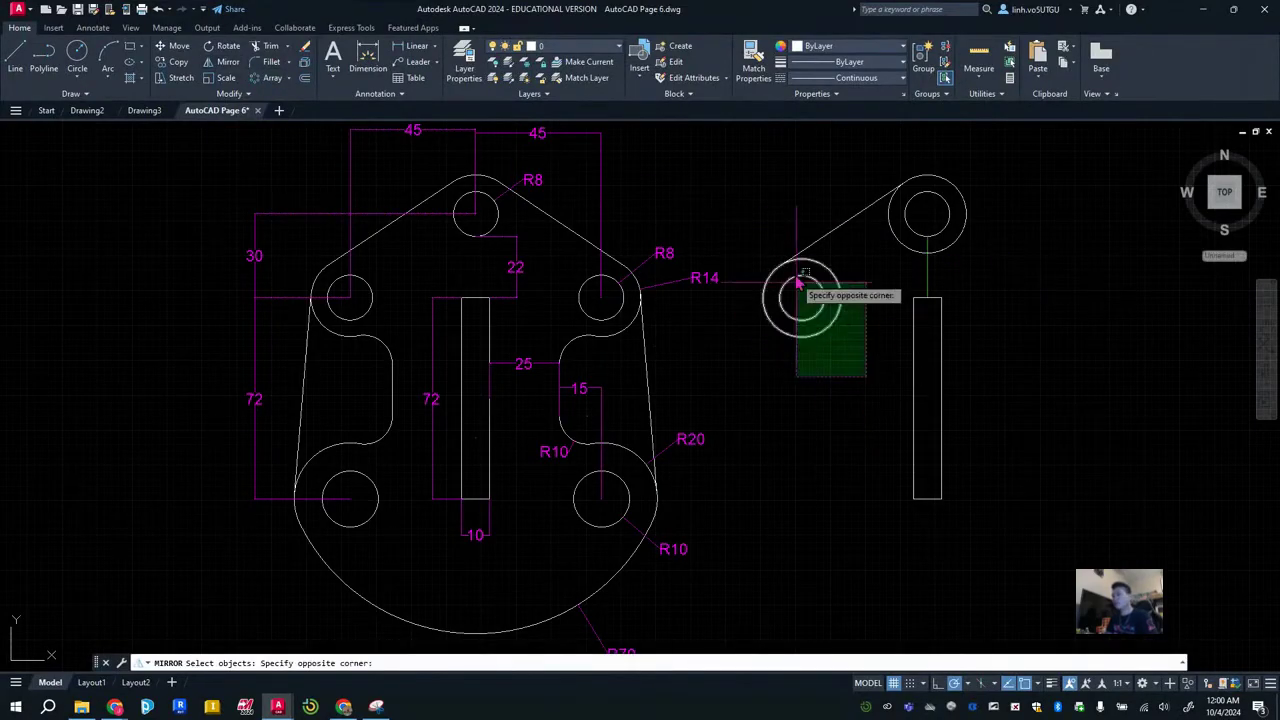
click(748, 195)
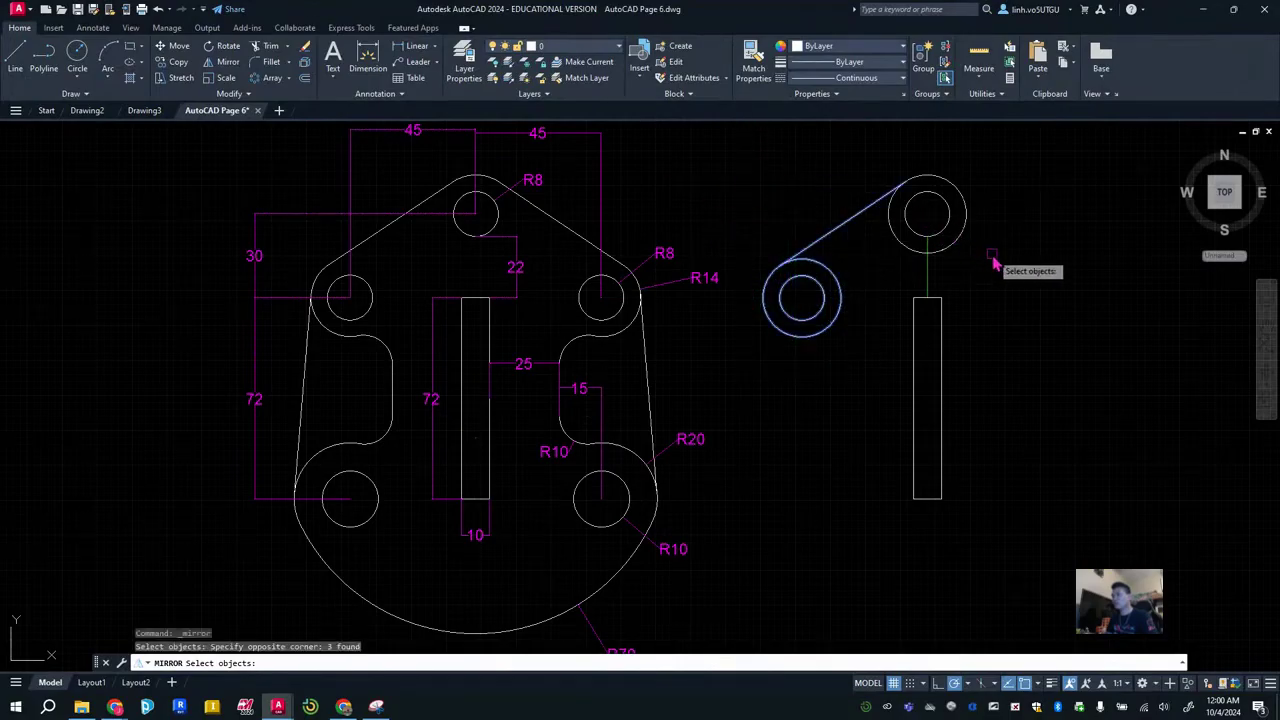
key(Return)
click(927, 252)
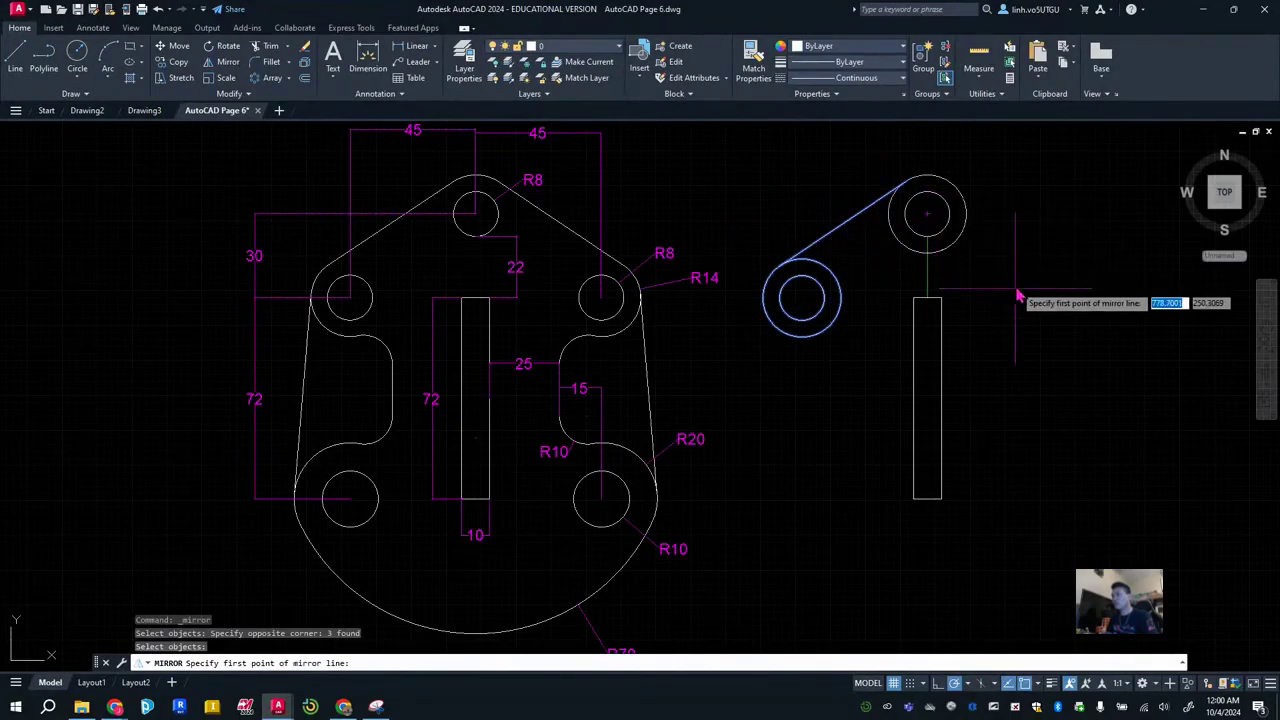
key(Escape)
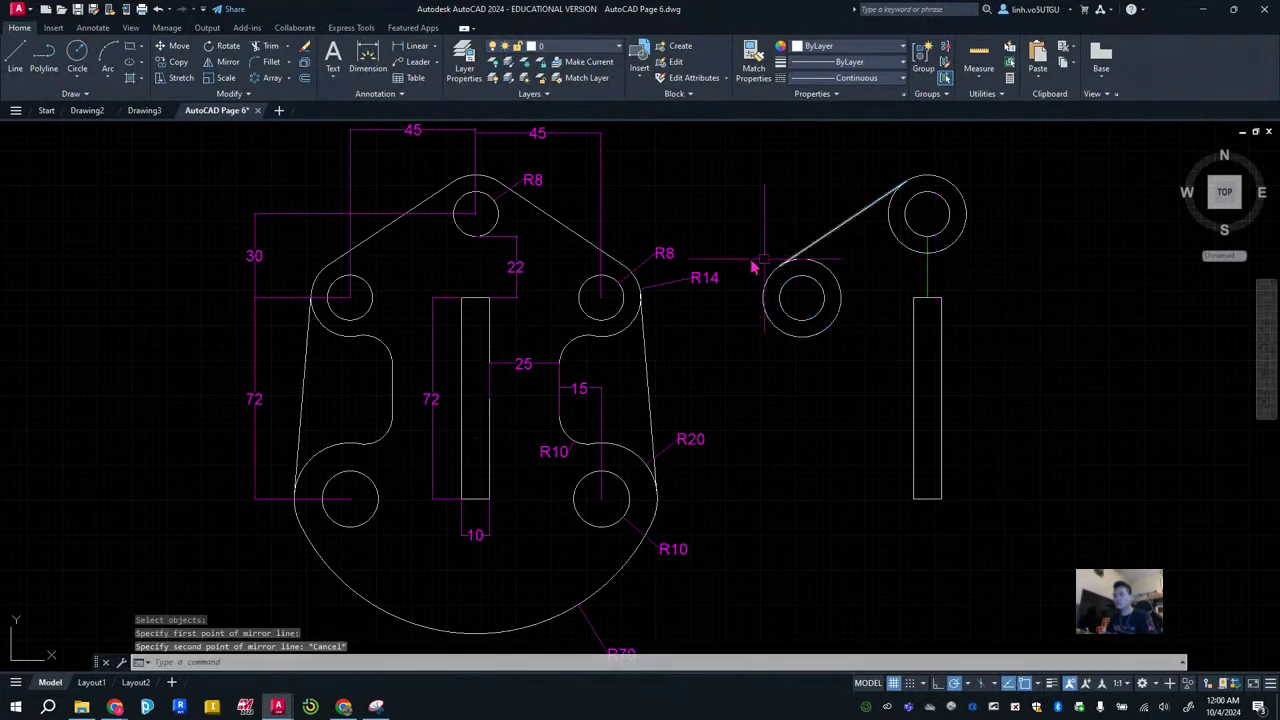
click(228, 62)
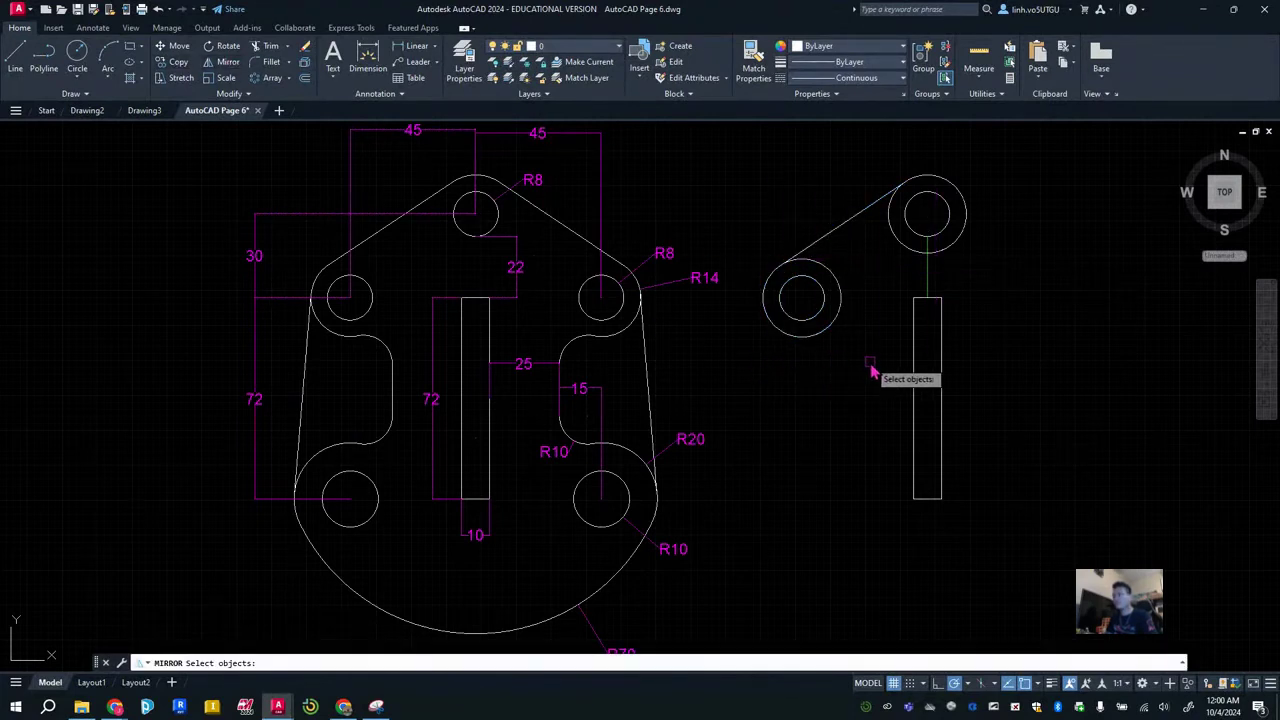
click(901, 363)
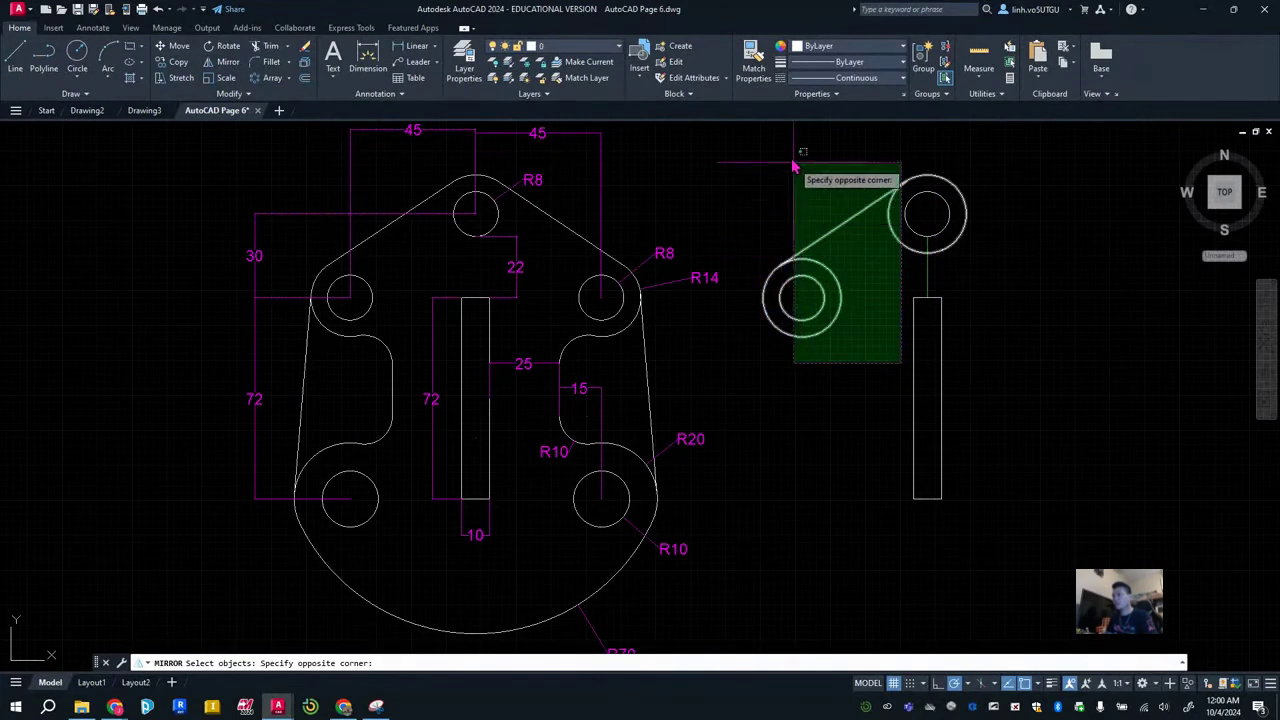
click(733, 158)
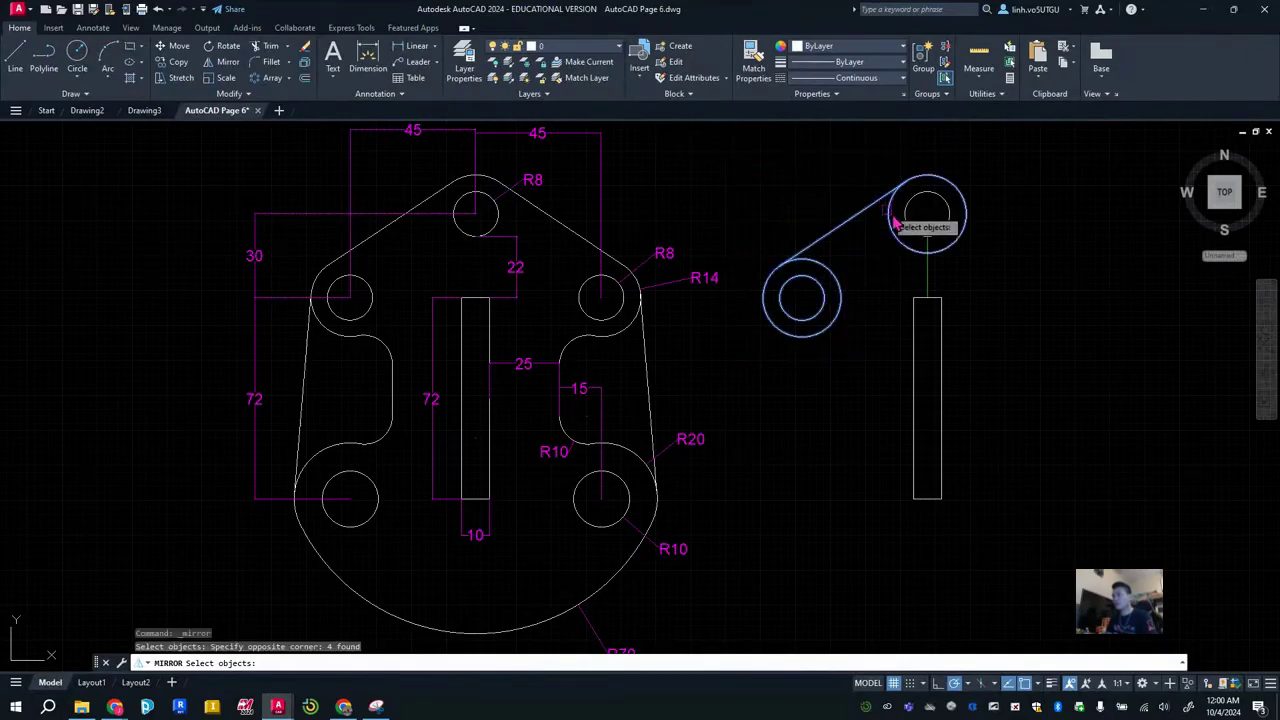
click(944, 232)
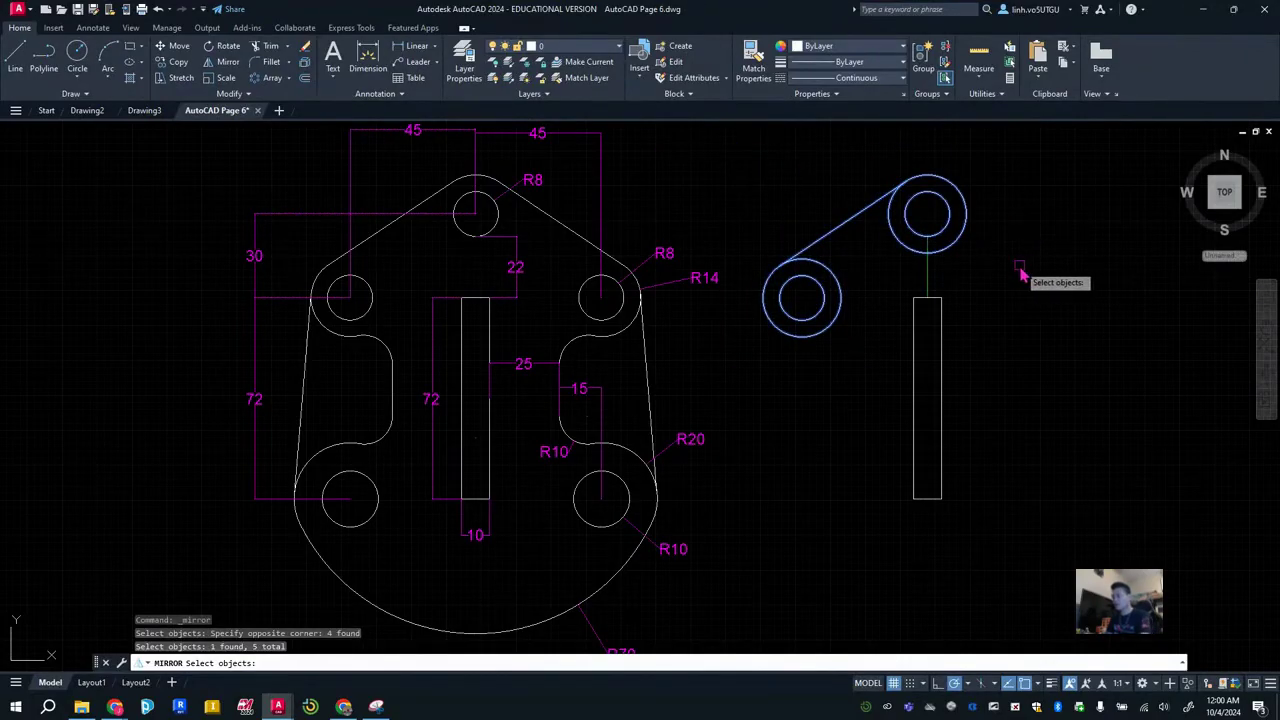
key(Return)
click(928, 297)
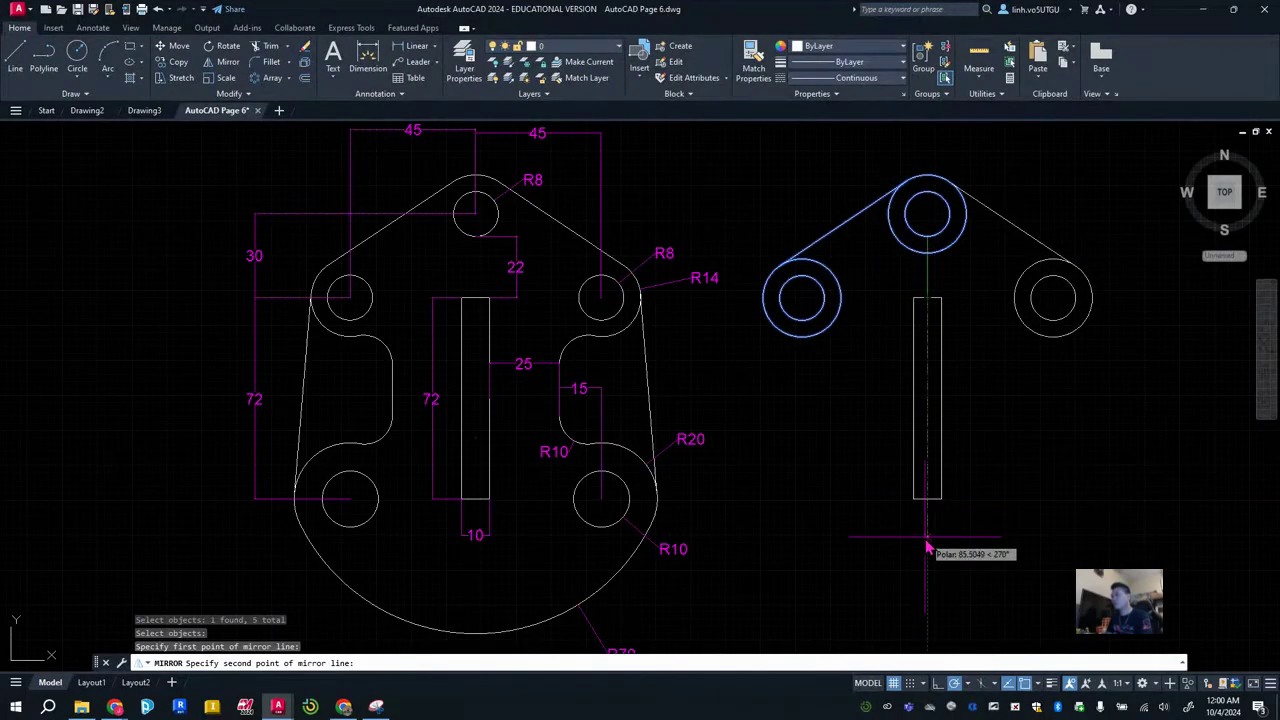
key(Escape)
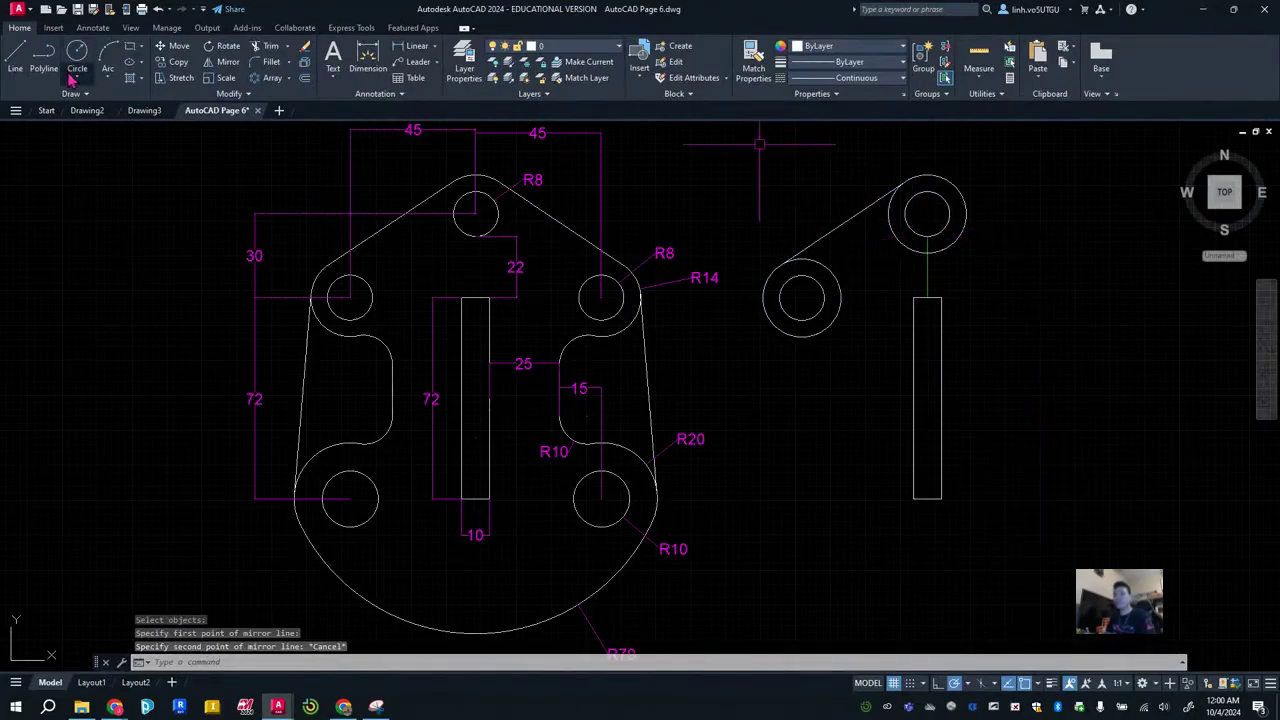
Mirror the left hole, its outer circle and the tangent line about the slot's vertical axis, keeping the source objects.
click(226, 64)
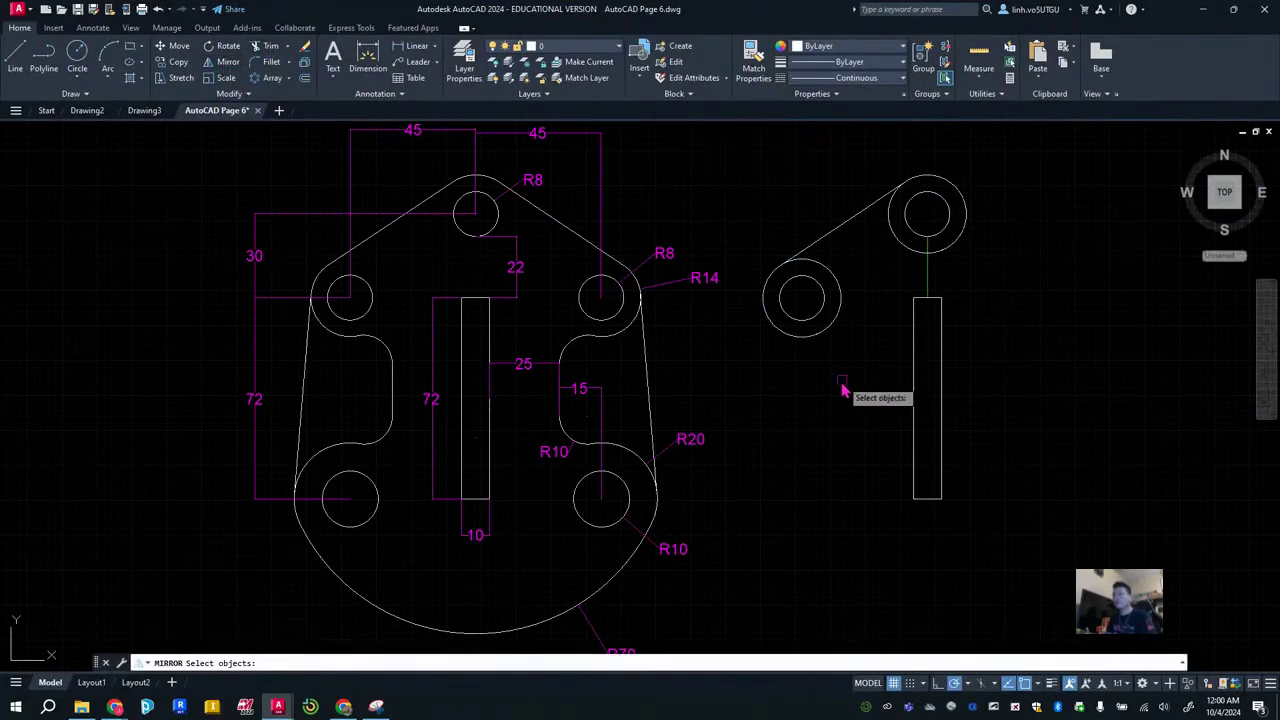
click(857, 401)
click(756, 196)
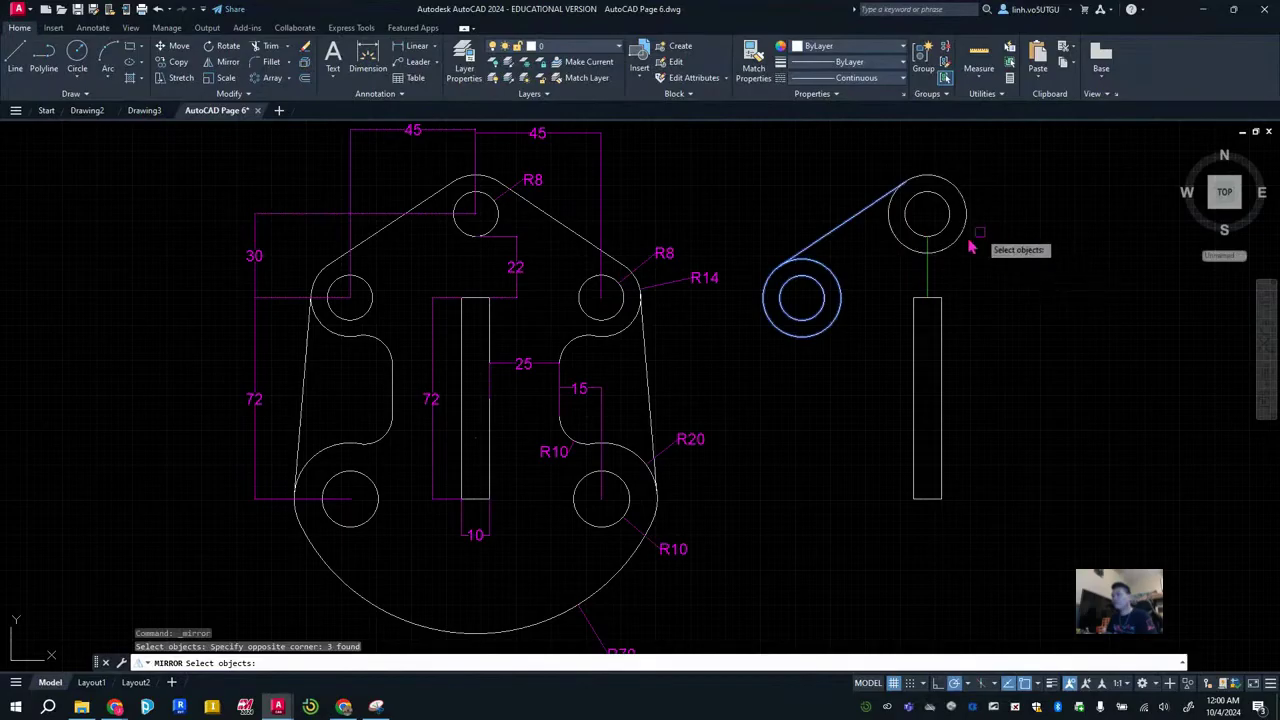
key(Return)
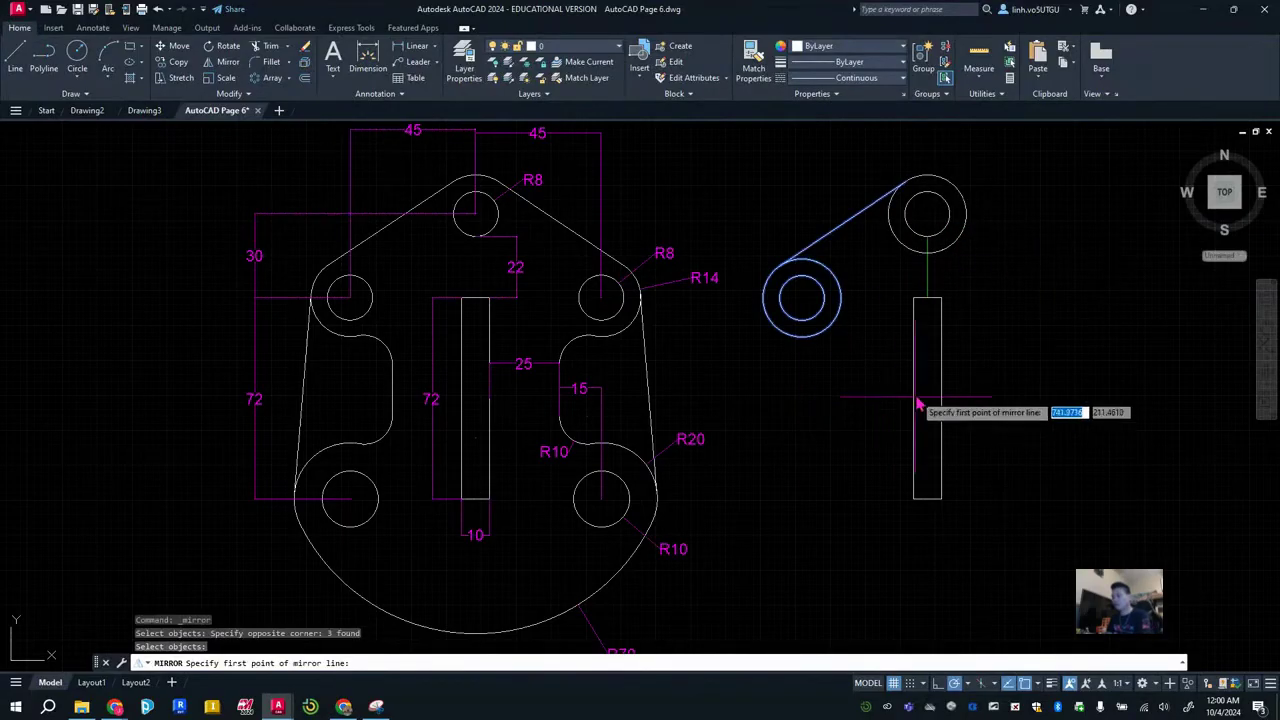
click(928, 310)
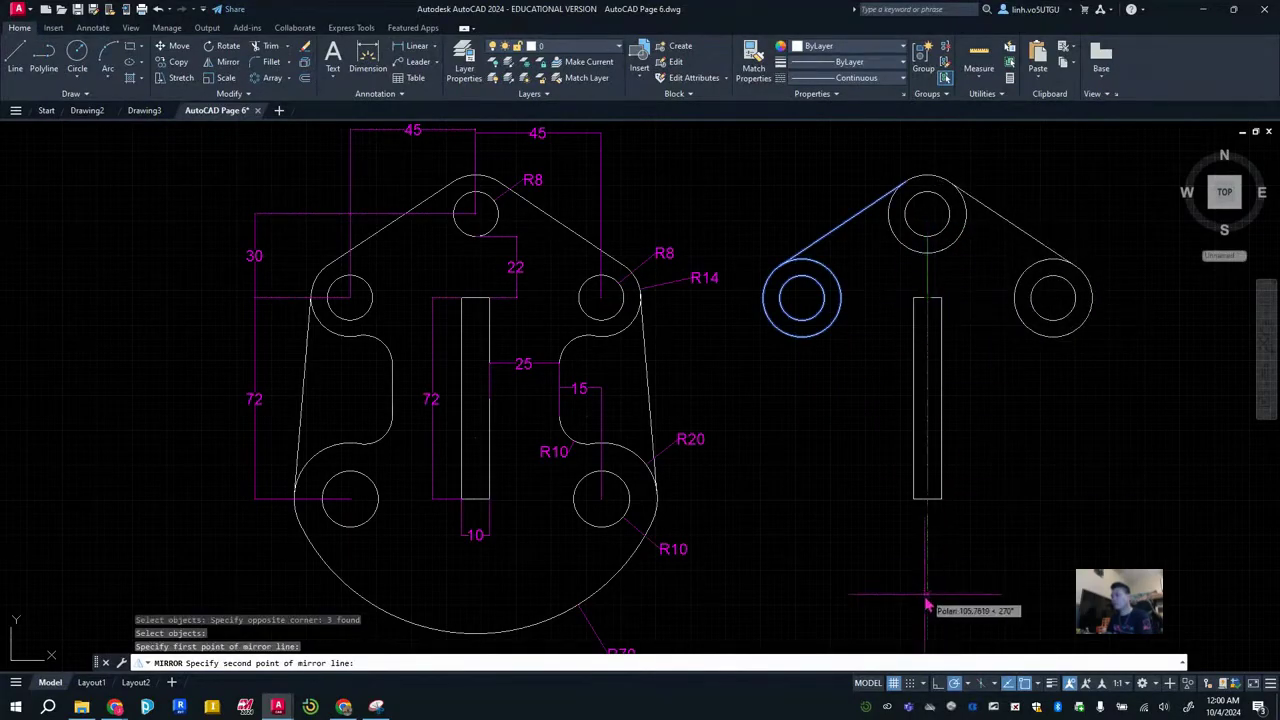
click(926, 603)
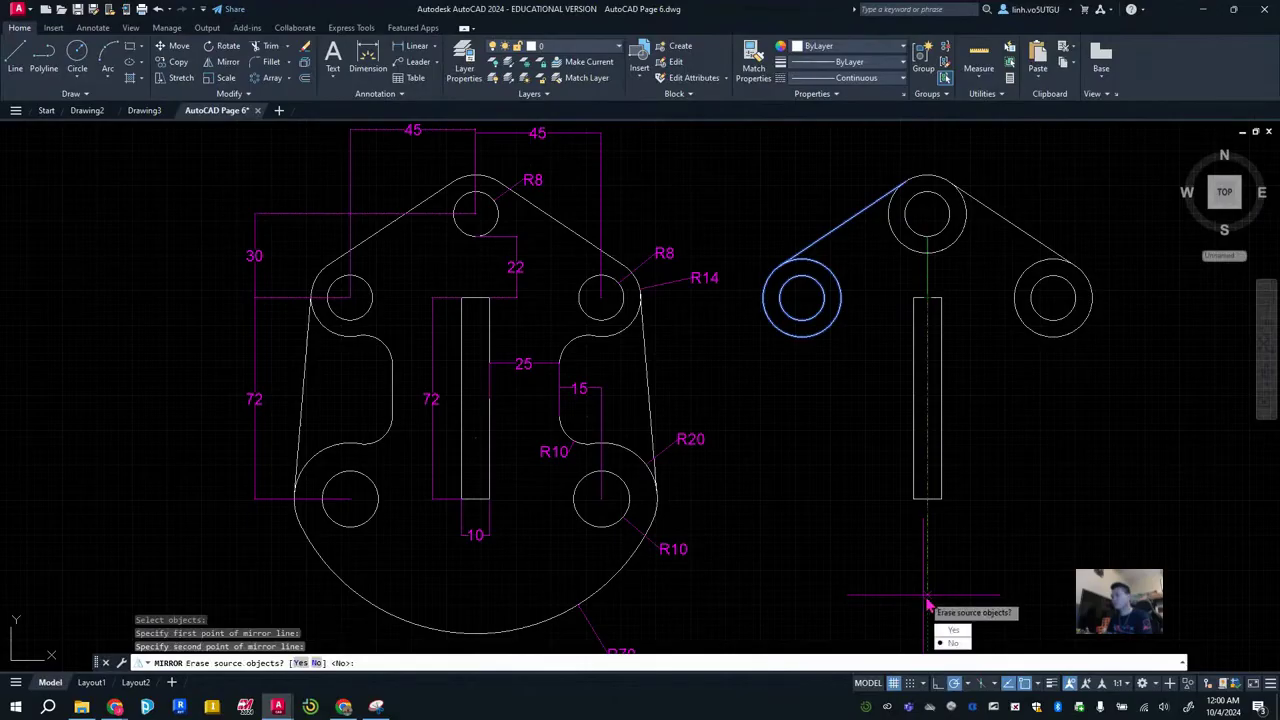
click(951, 644)
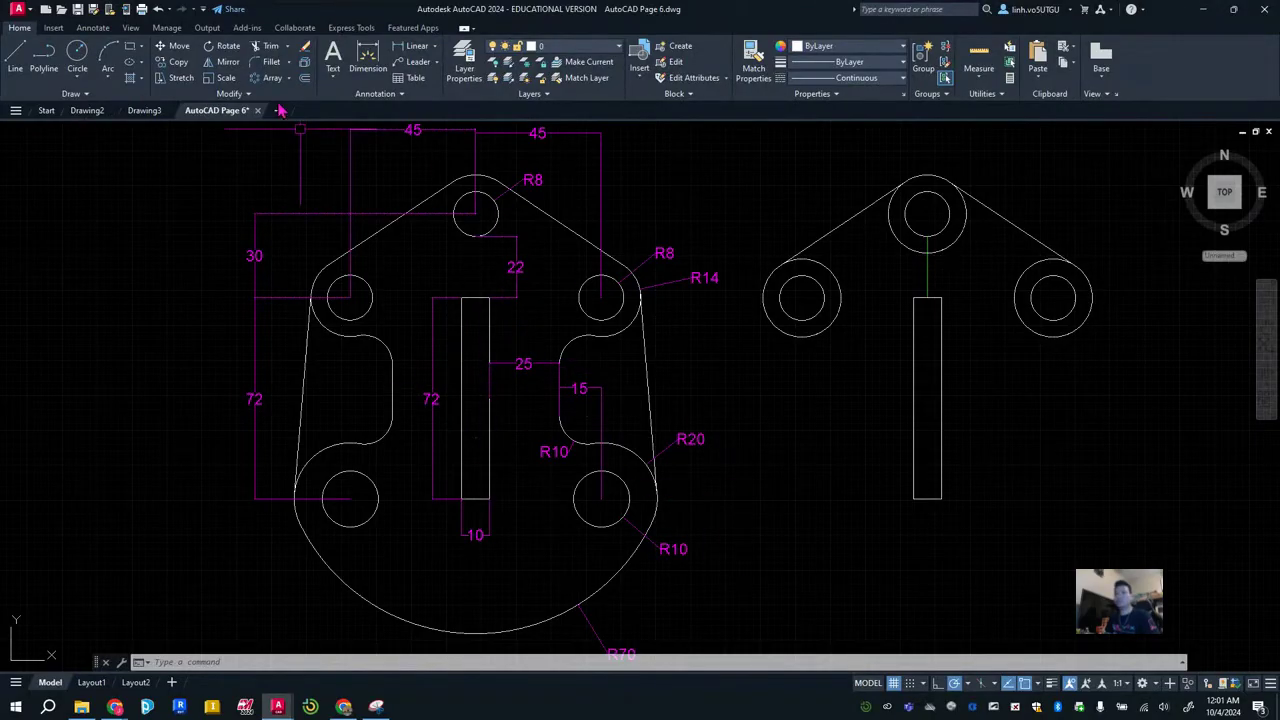
Offset both long sides of the new central slot outward by 25.
click(305, 79)
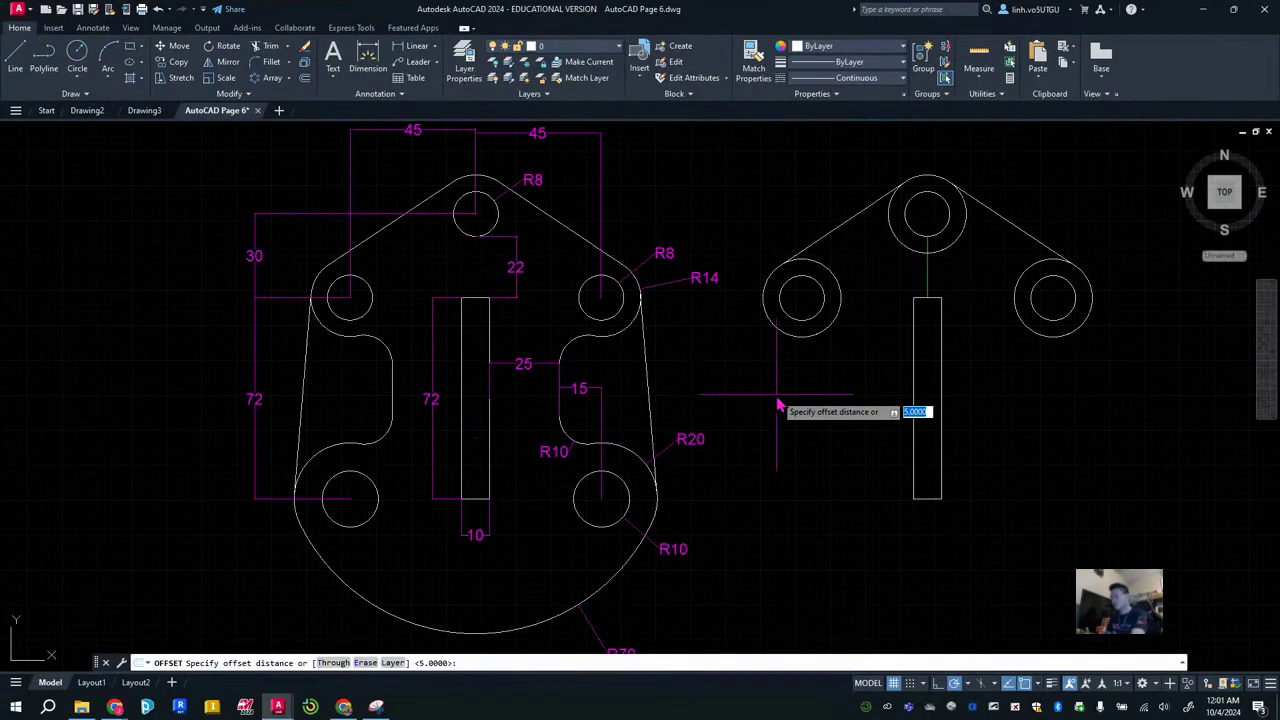
text(25)
key(Return)
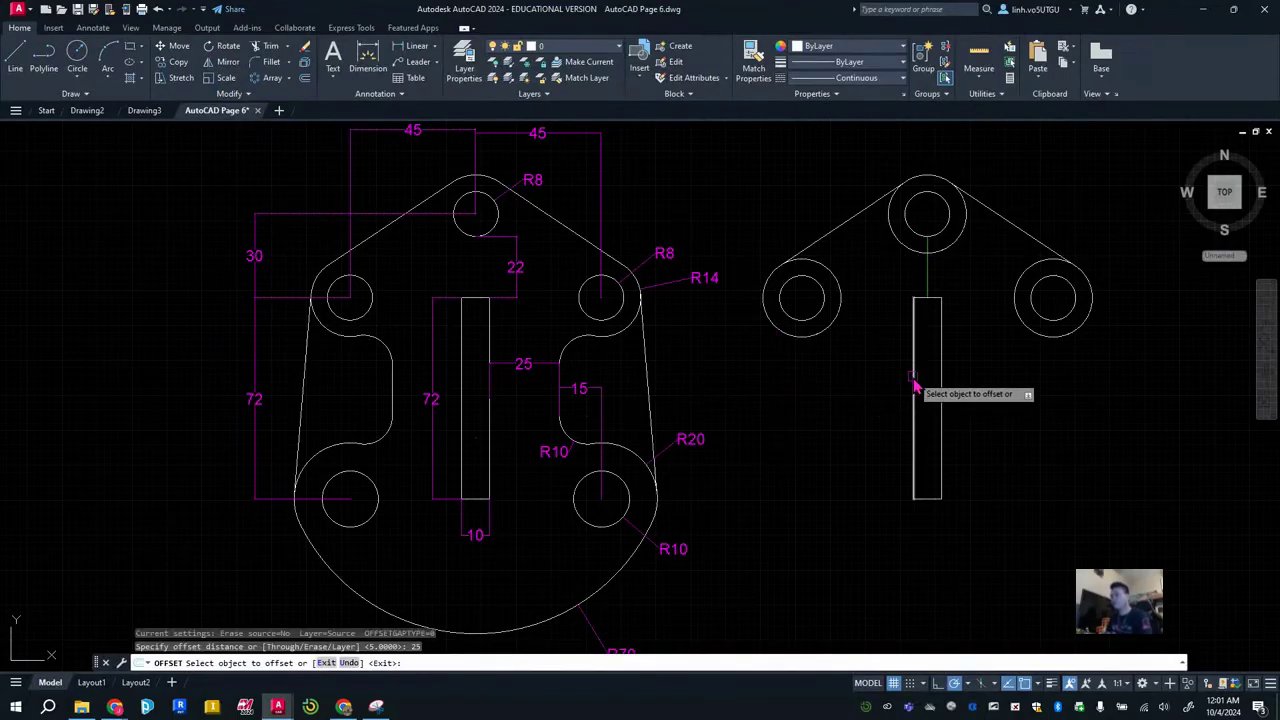
click(913, 383)
click(860, 393)
click(941, 397)
click(1022, 403)
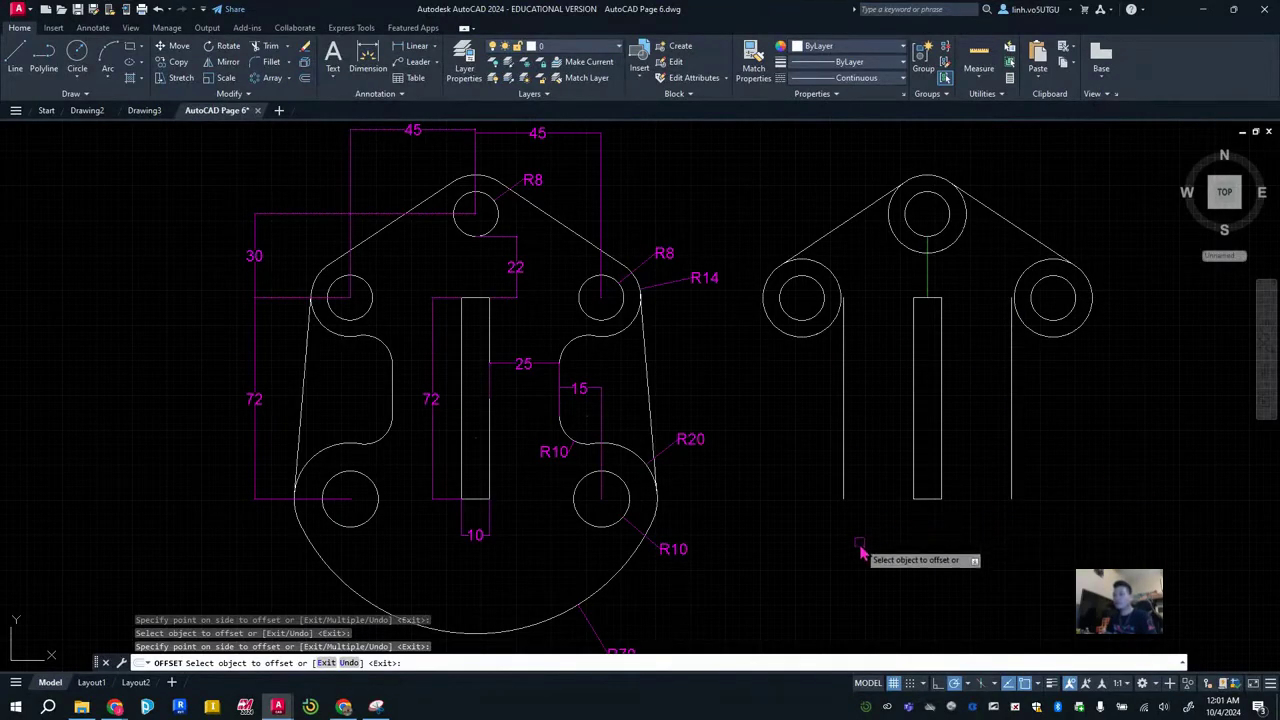
On the Centerlines layer, draw a vertical line 72 long downward from the center of the new left hole.
mouse_move(780, 571)
middle_down()
mouse_move(808, 460)
mouse_move(803, 489)
mouse_move(771, 514)
middle_up()
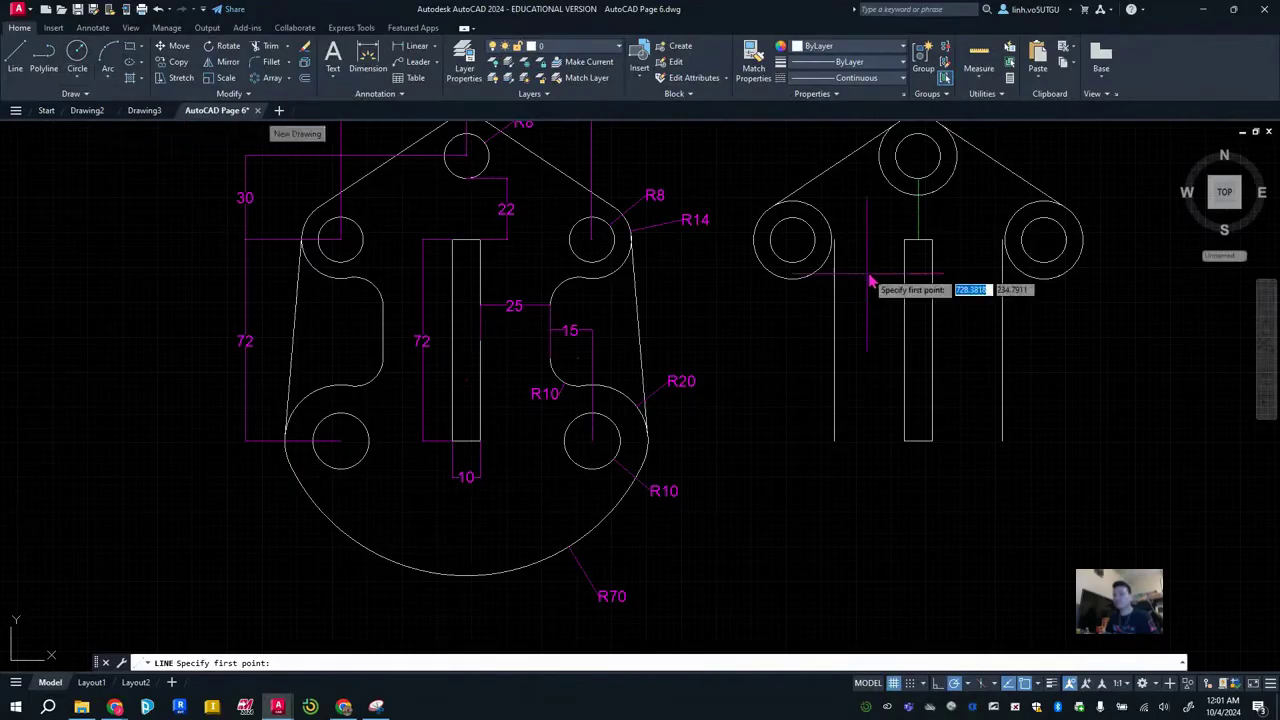
click(614, 47)
click(566, 82)
click(18, 58)
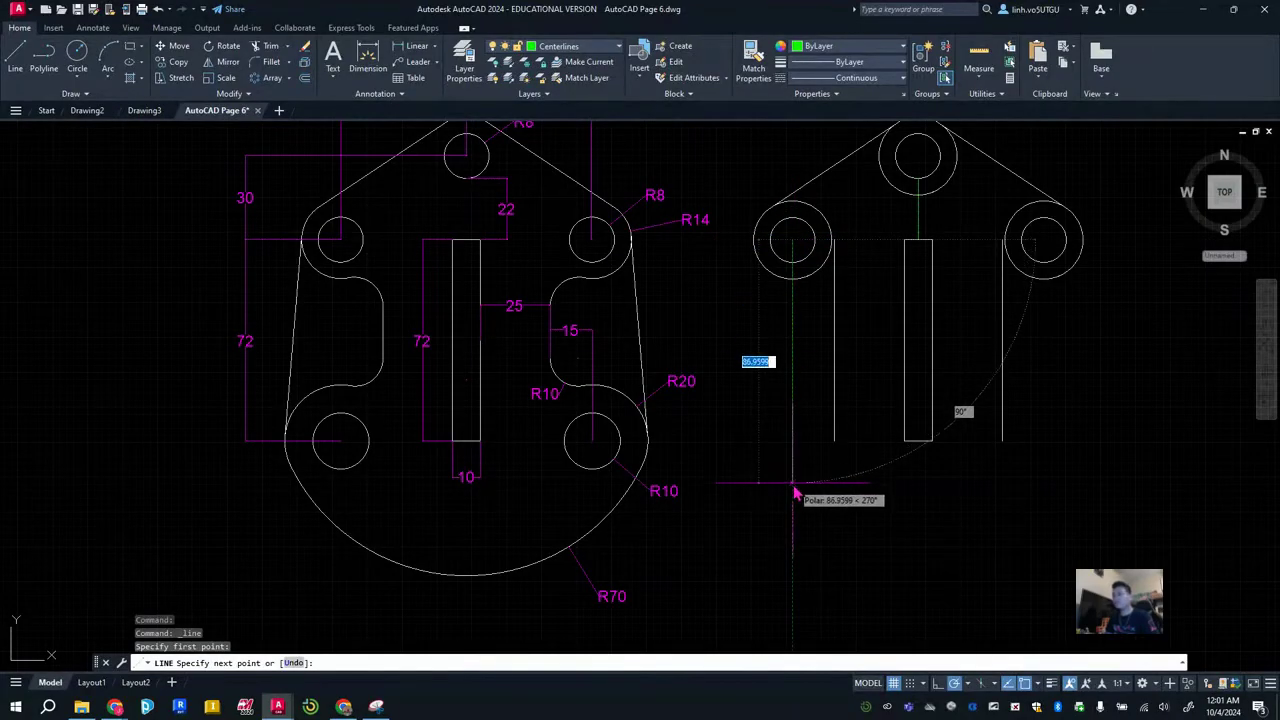
text(72)
key(Return)
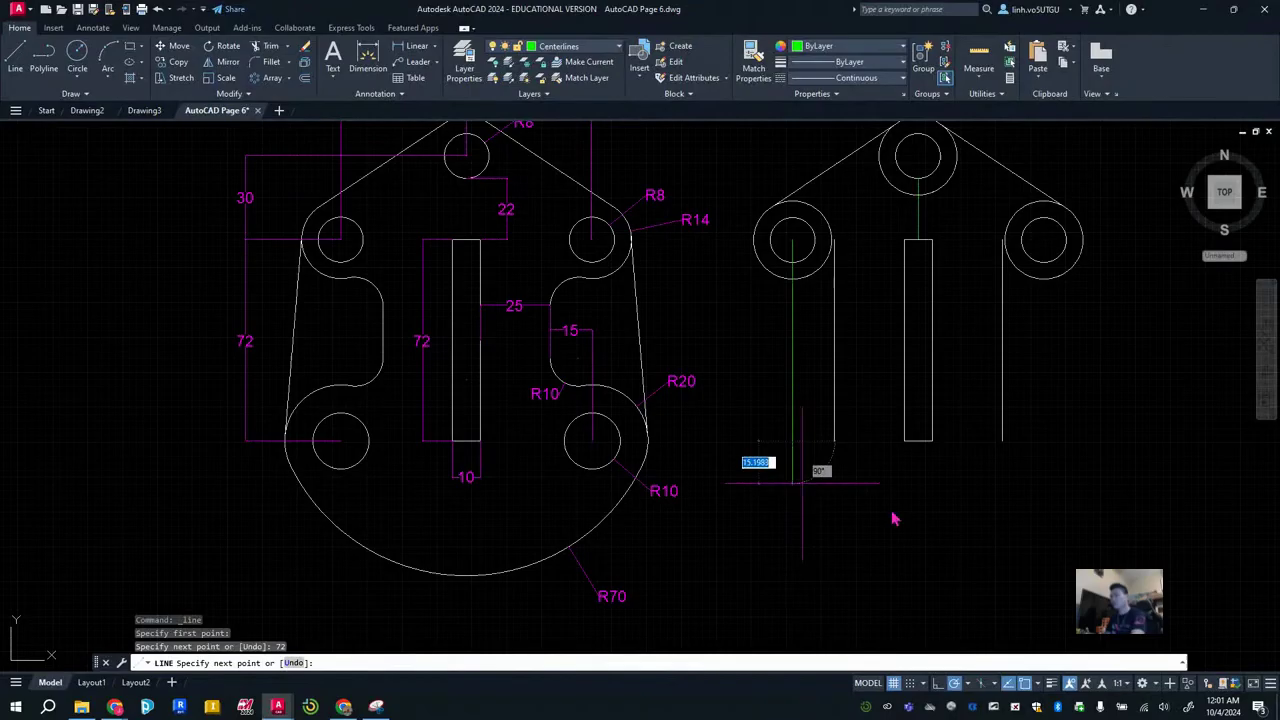
key(Escape)
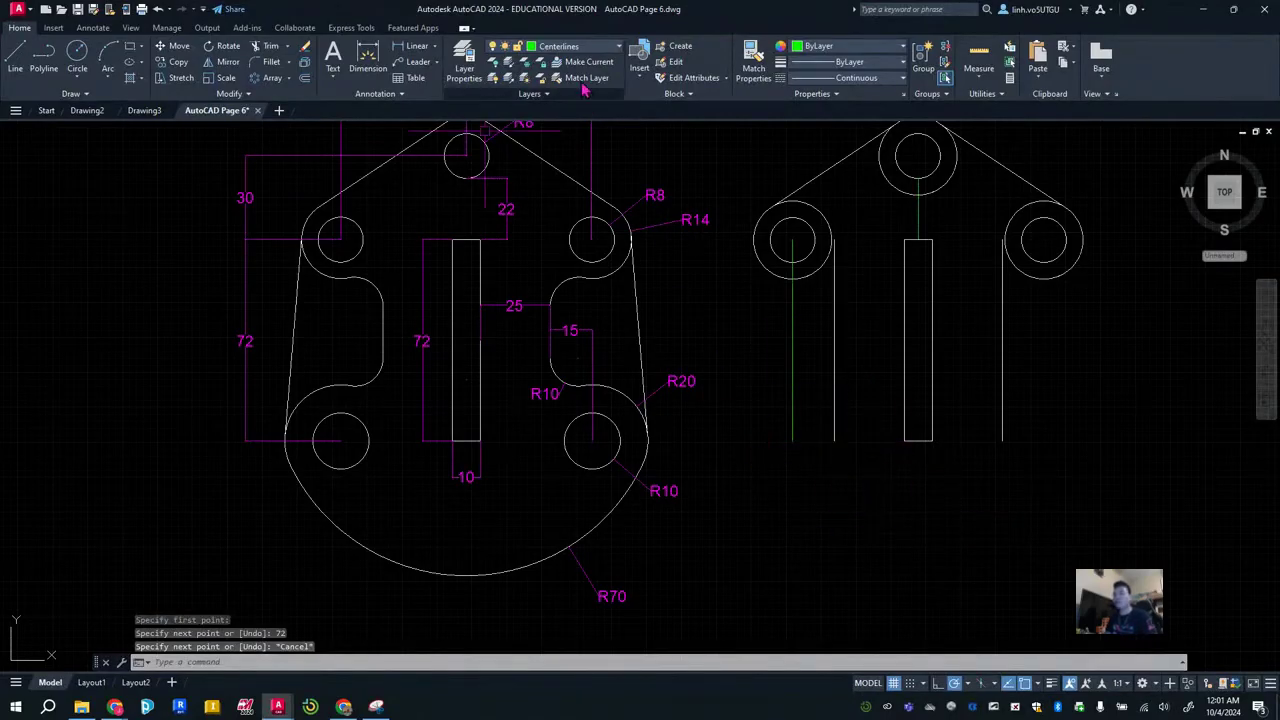
On layer 0, draw two concentric circles of radius 10 and 20 centered on the lower end of the new left centerline.
click(588, 49)
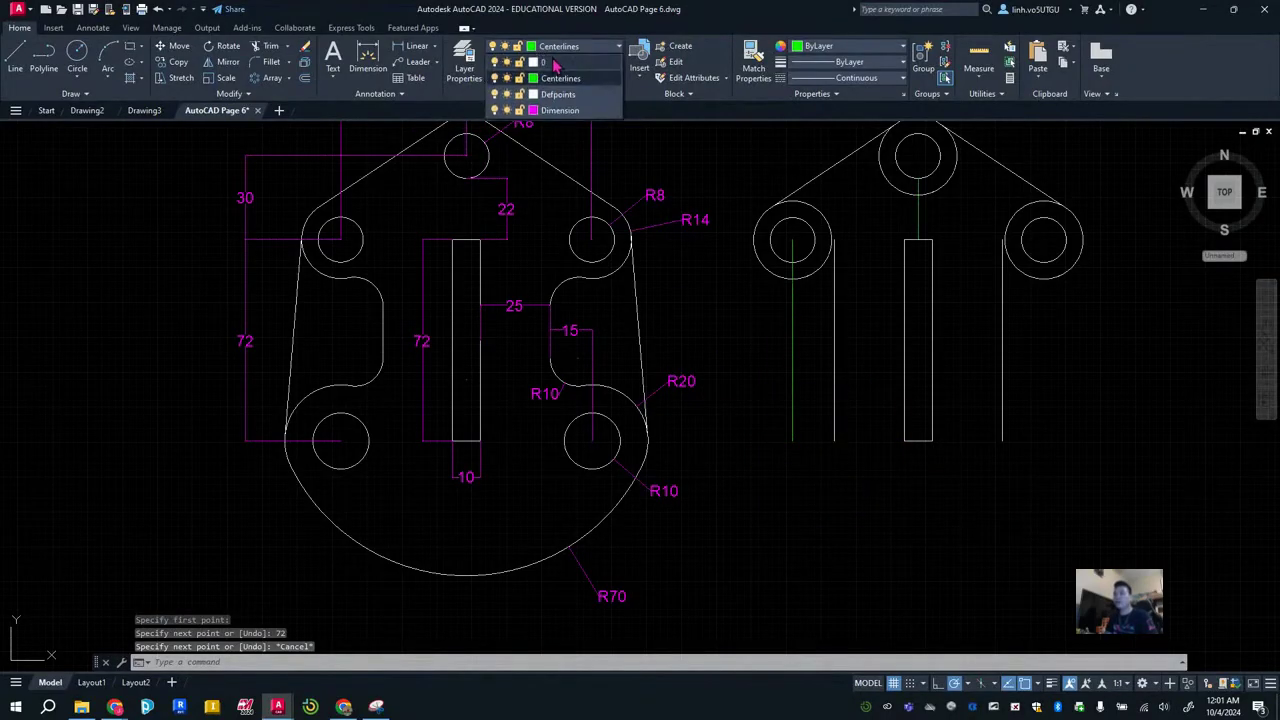
click(565, 62)
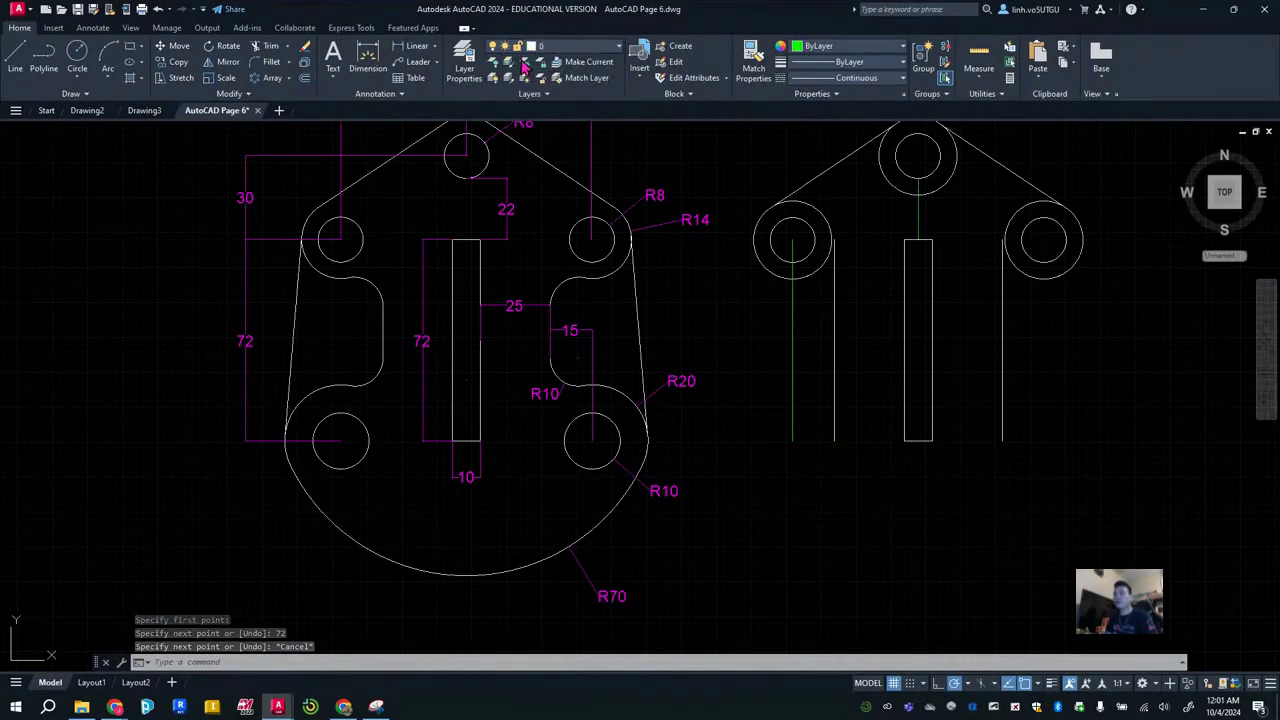
click(77, 57)
click(792, 445)
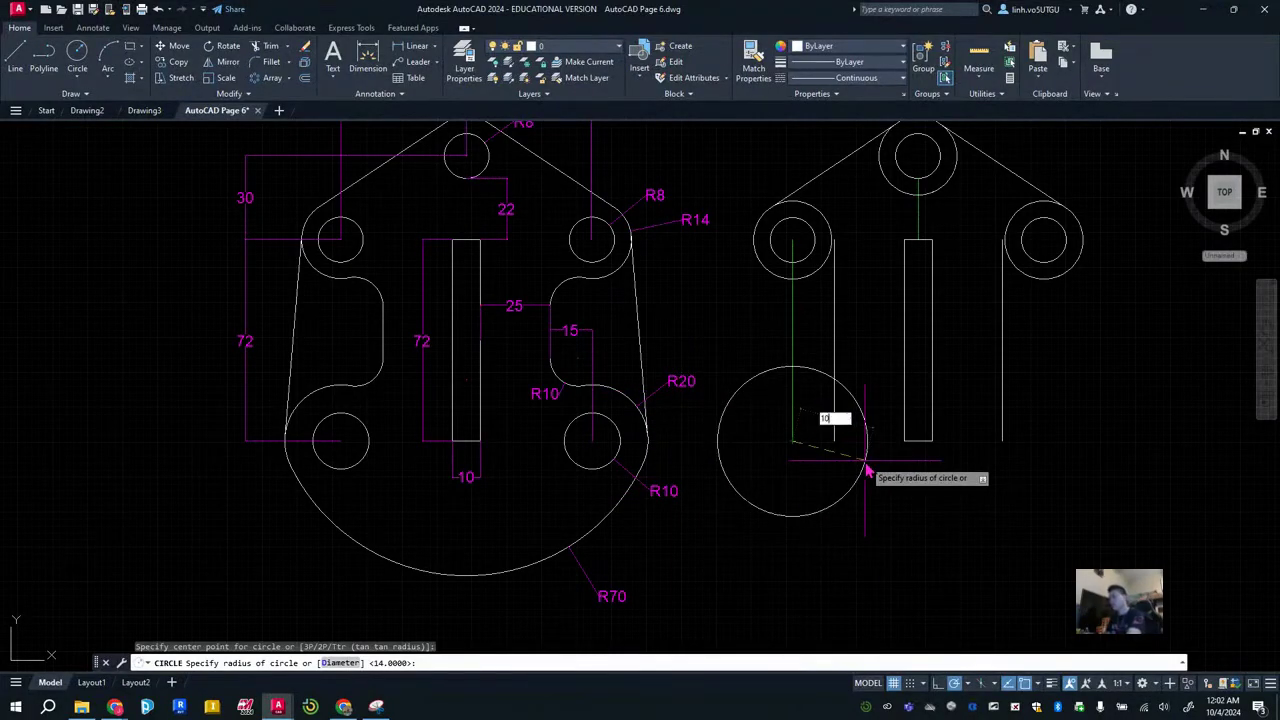
key(Return)
key(Return)
click(792, 445)
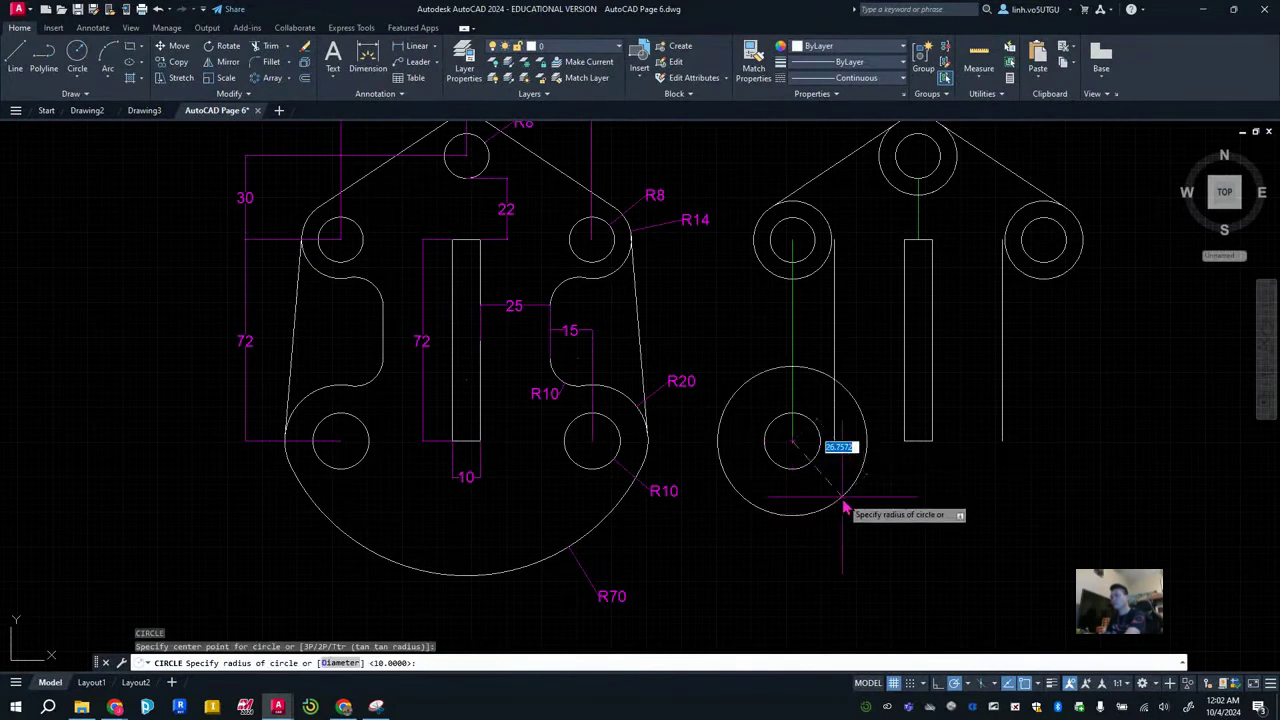
key(Return)
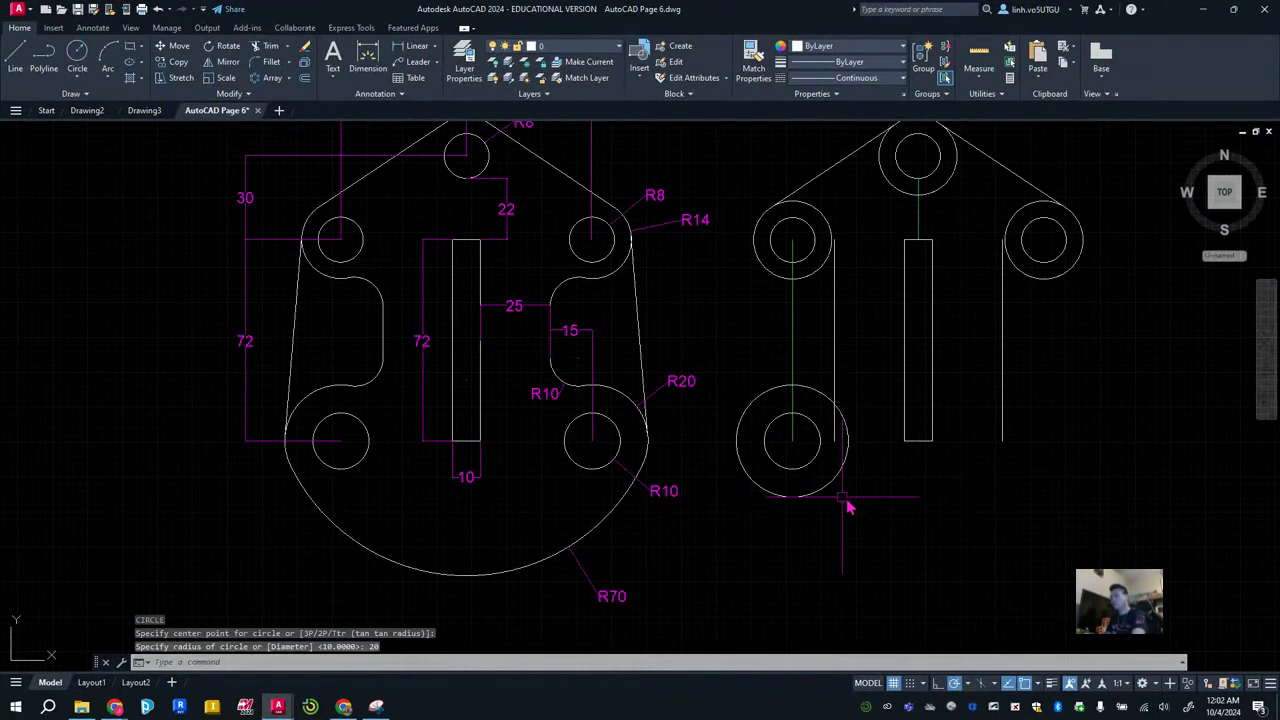
key(Escape)
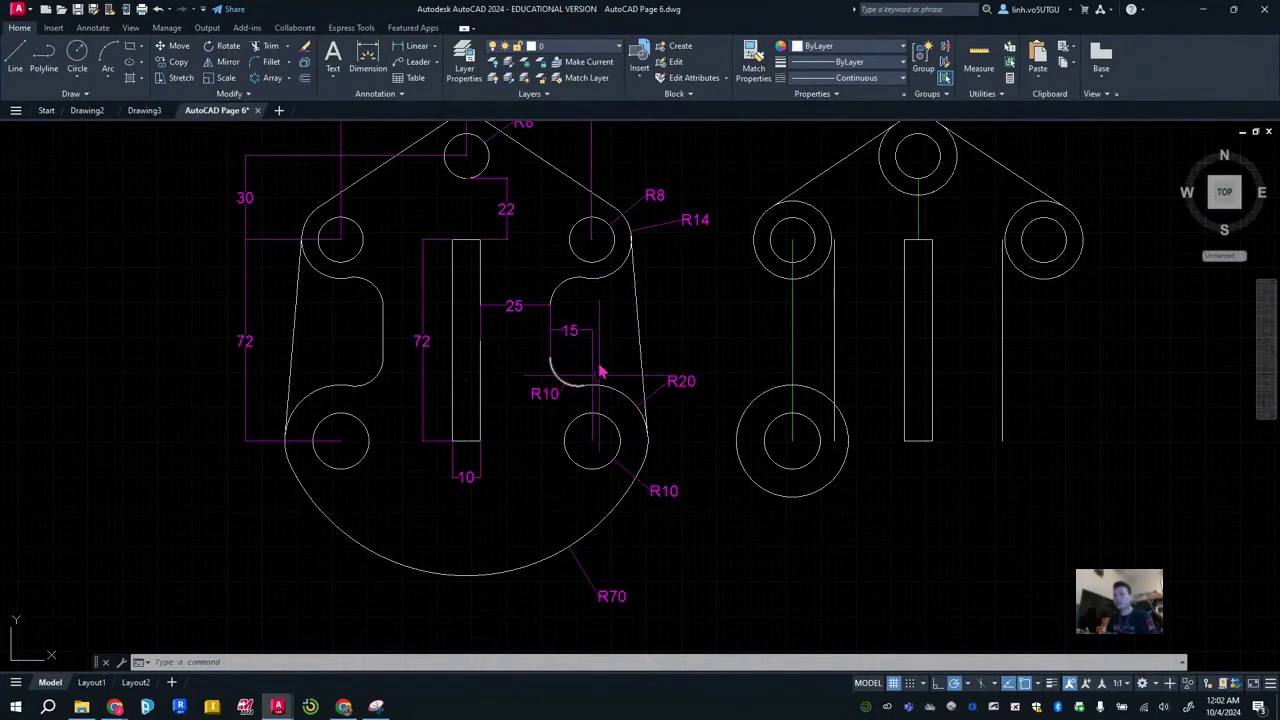
Fillet the left offset line and the new radius 20 circle at the lower left with a radius of 10.
click(262, 62)
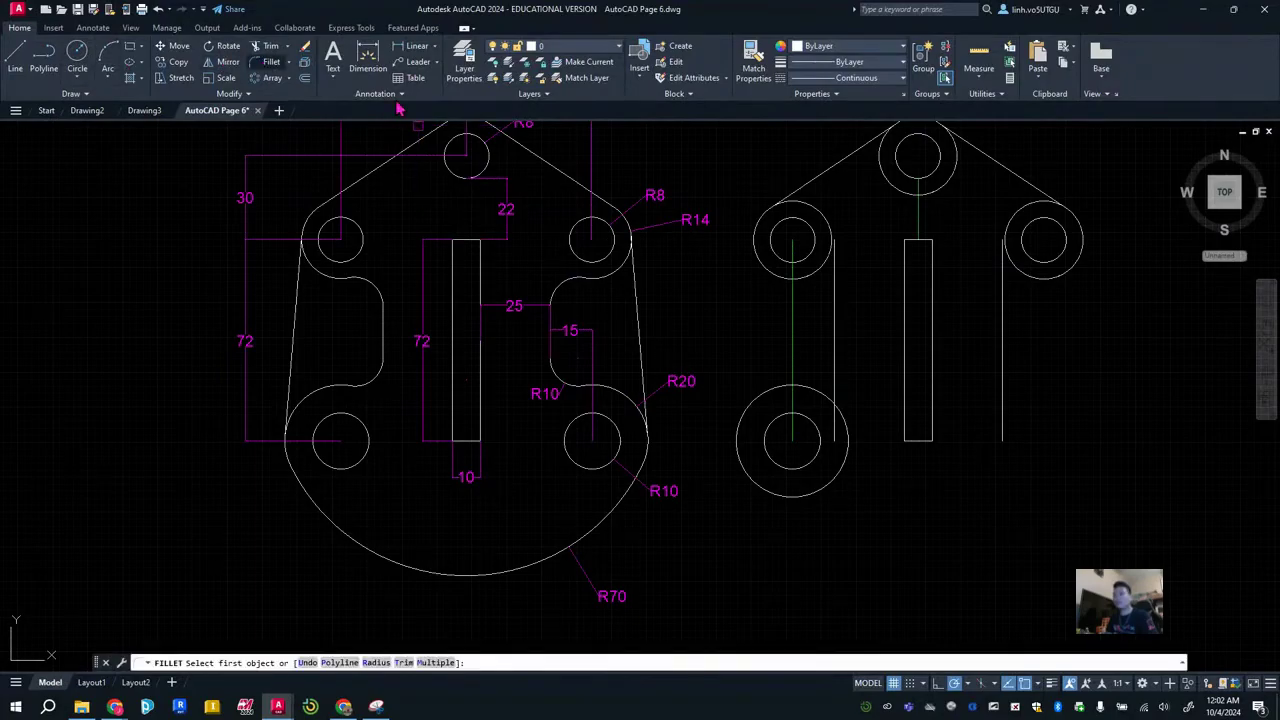
click(833, 360)
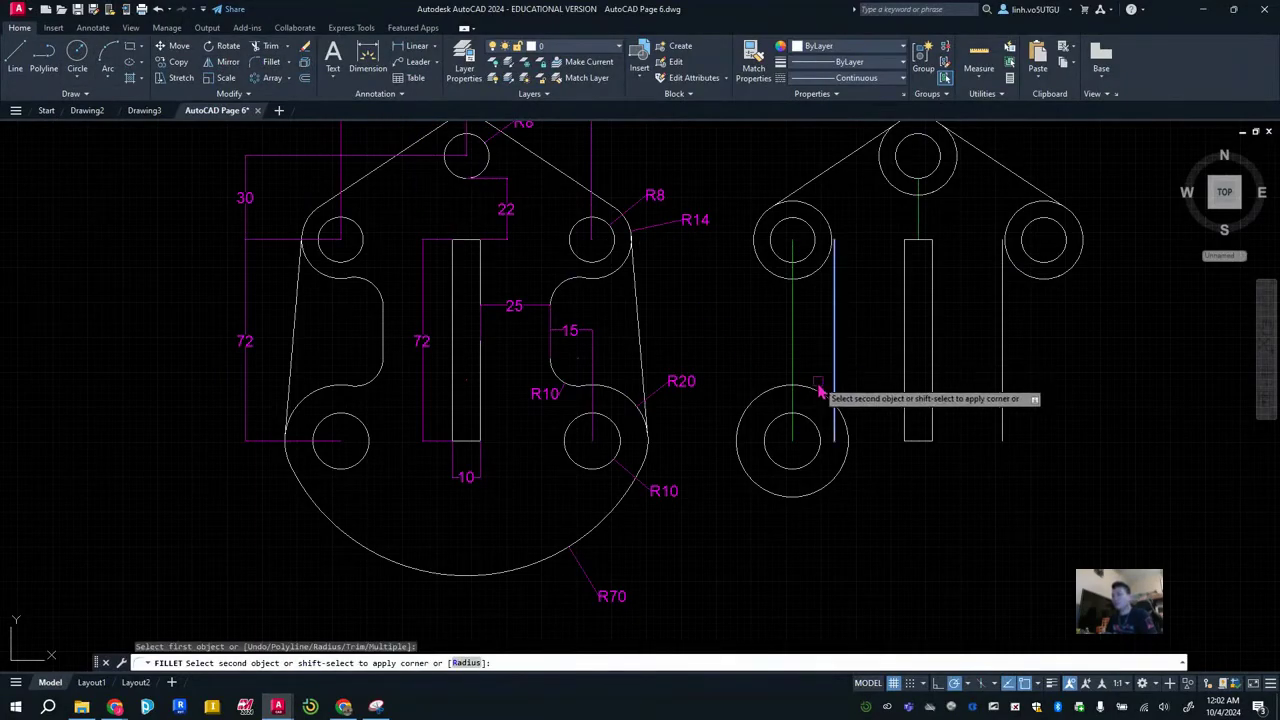
click(465, 663)
text(10)
key(Return)
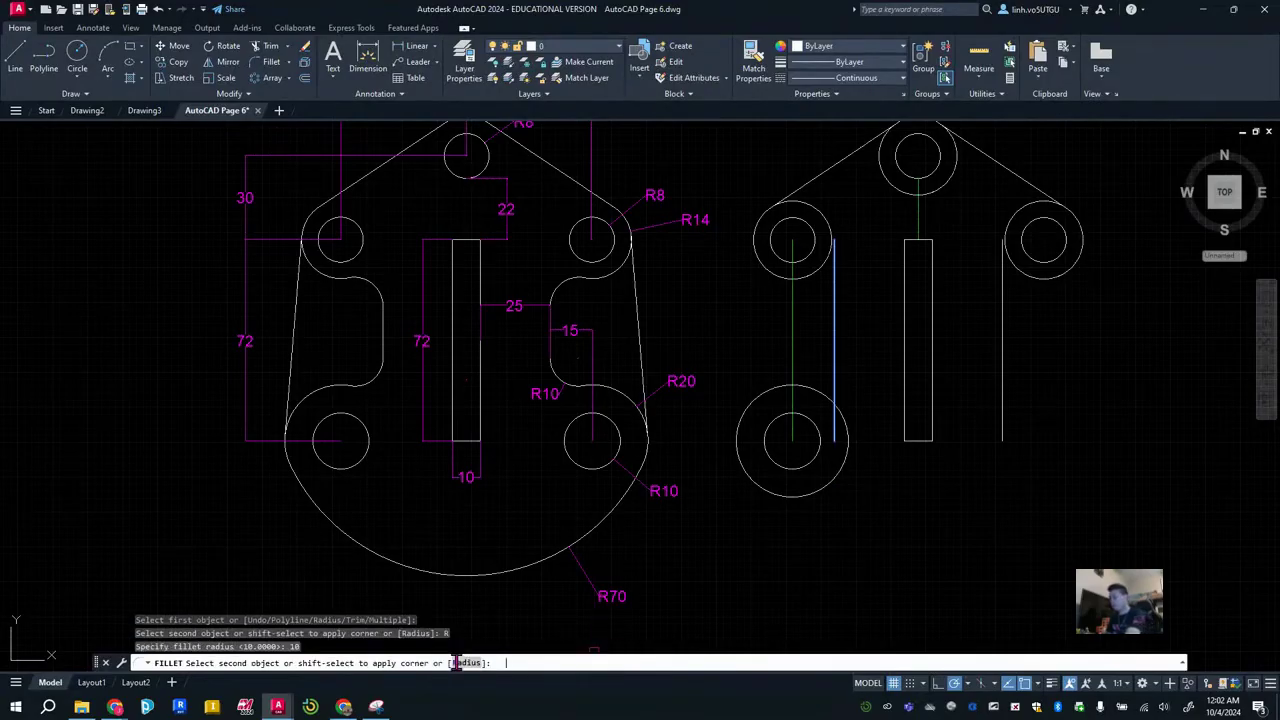
click(815, 396)
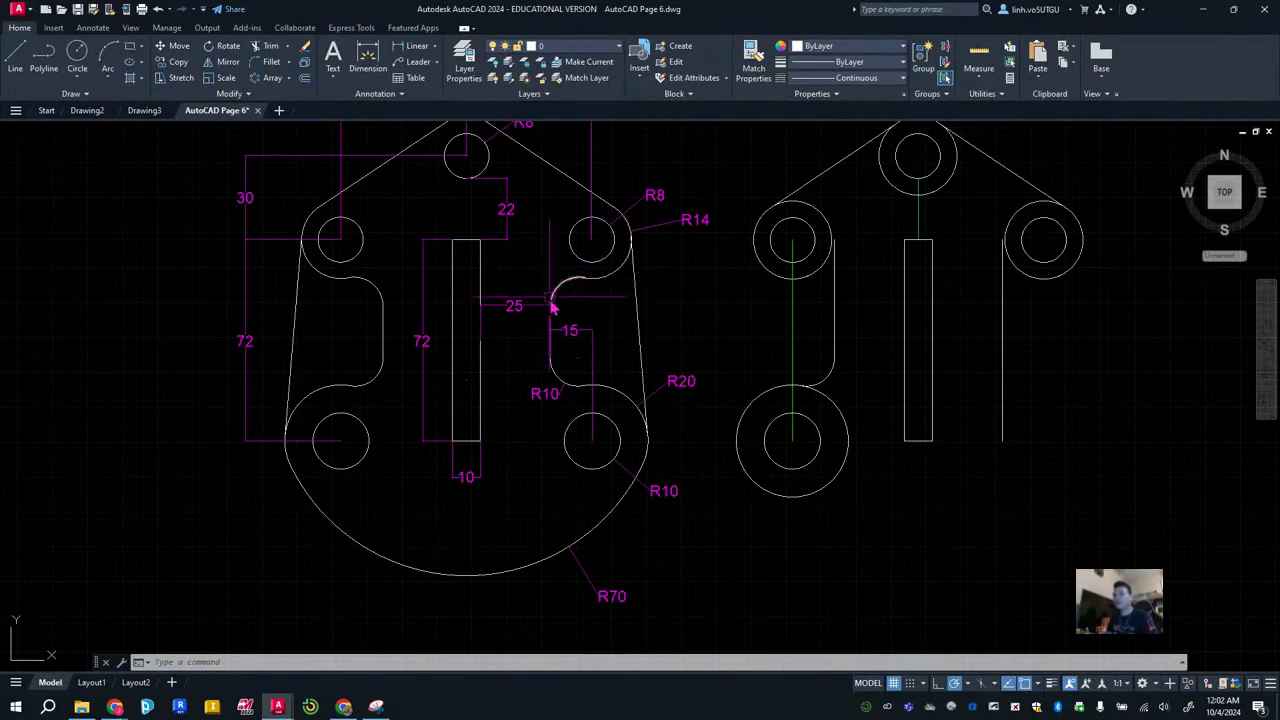
click(816, 272)
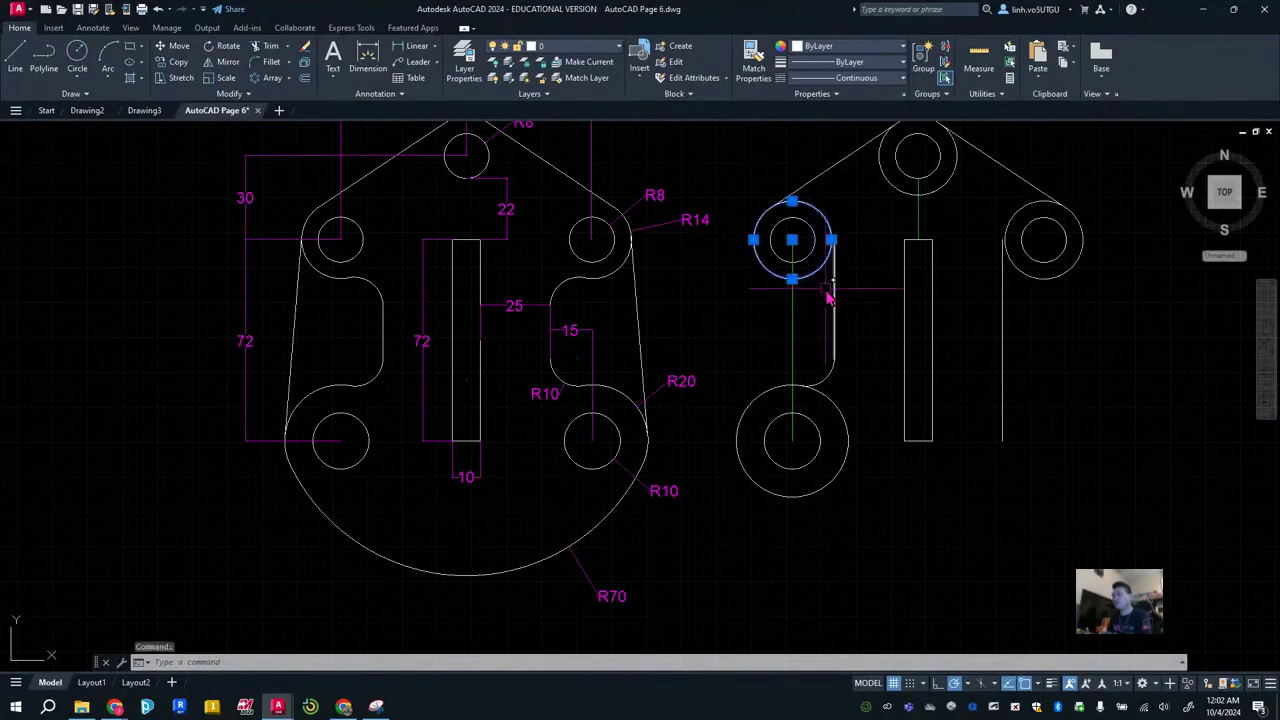
key(Escape)
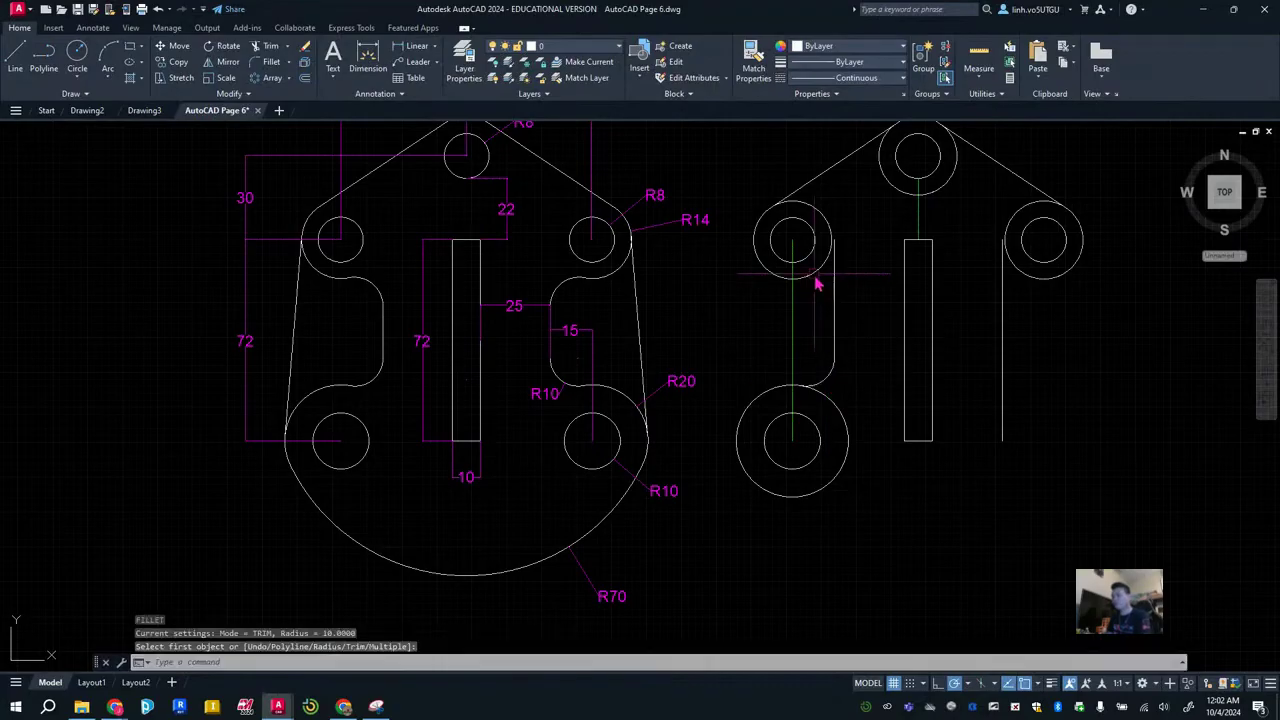
click(820, 278)
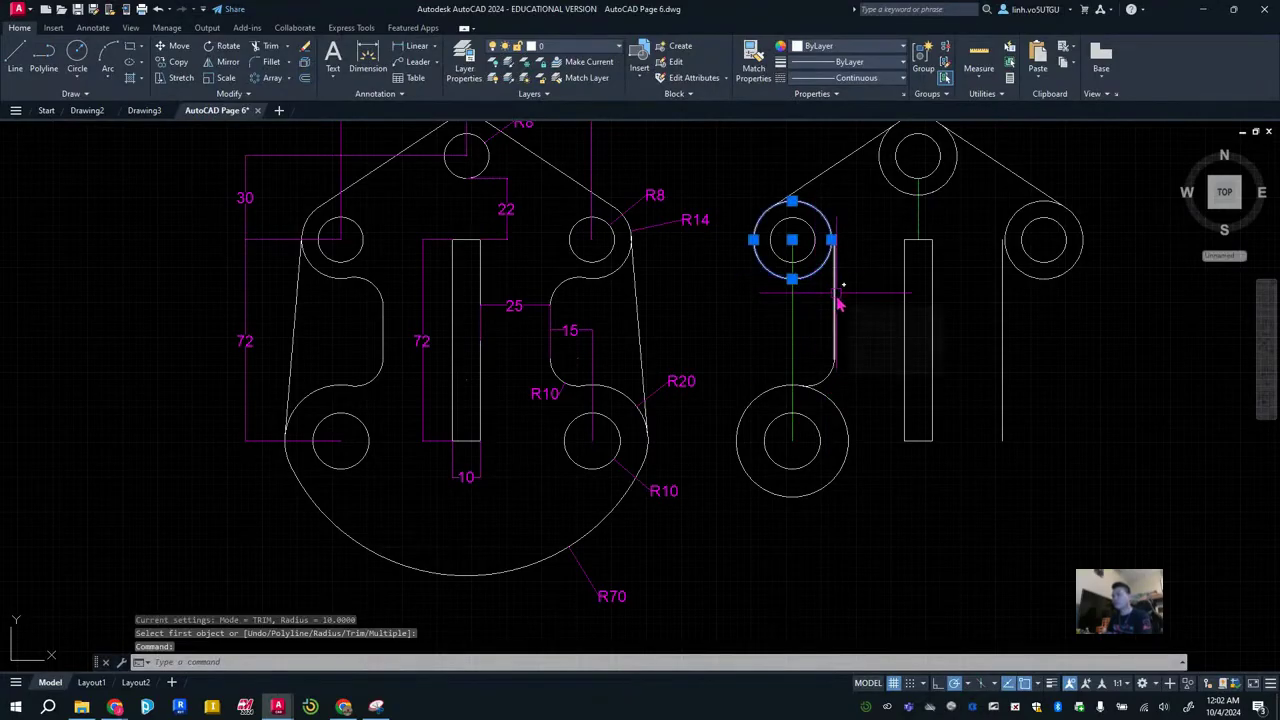
key(Escape)
key(Escape)
key(Escape)
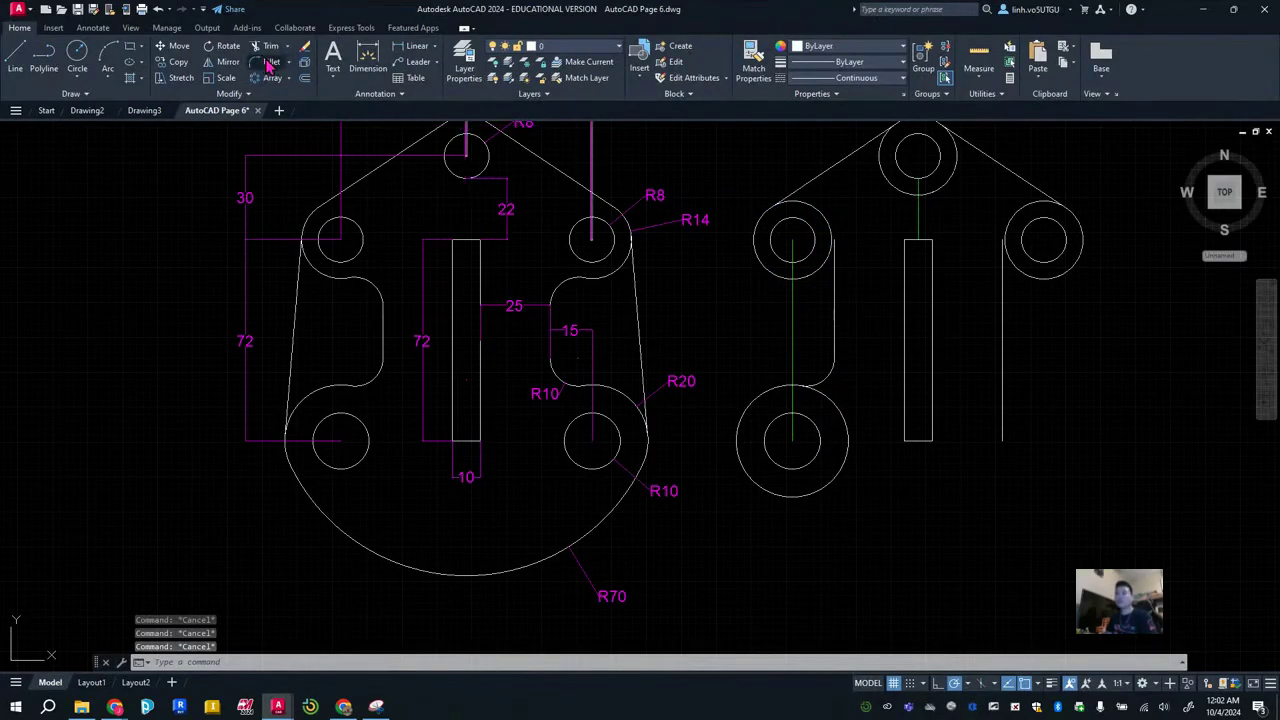
Fillet the outer circle of the upper left hole and the left offset line with a radius of 10.
click(268, 65)
click(821, 274)
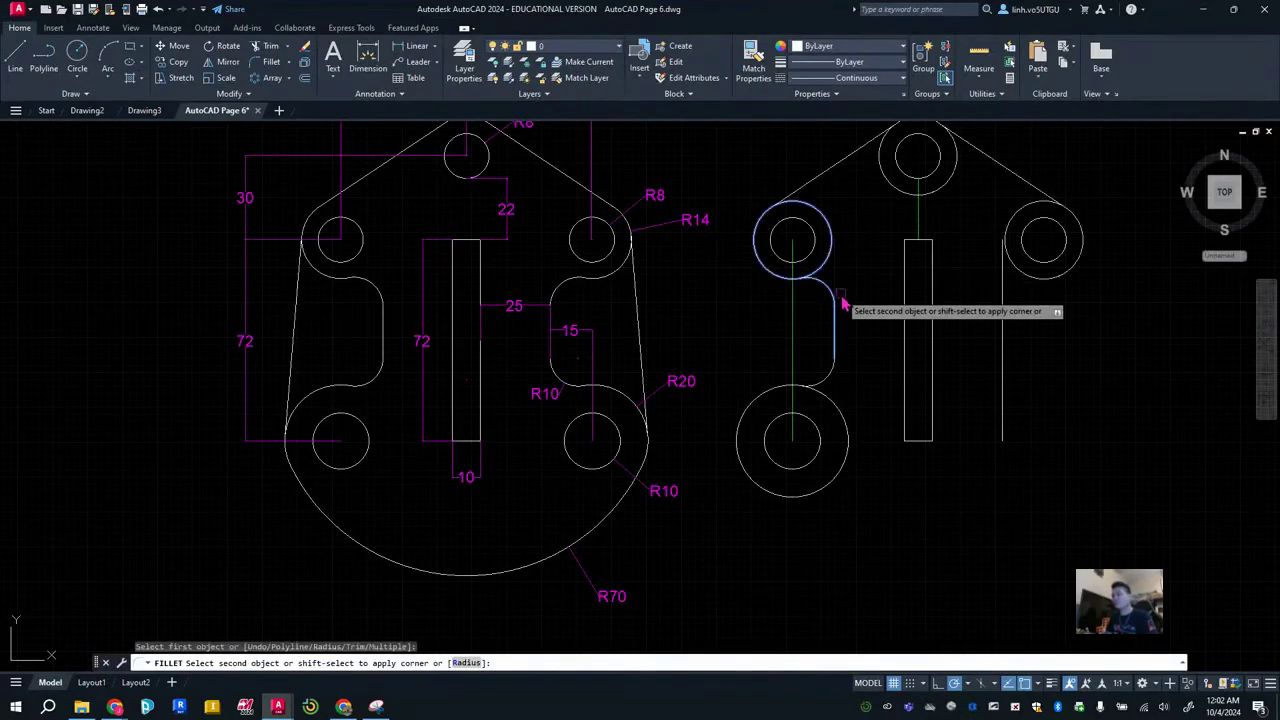
click(838, 300)
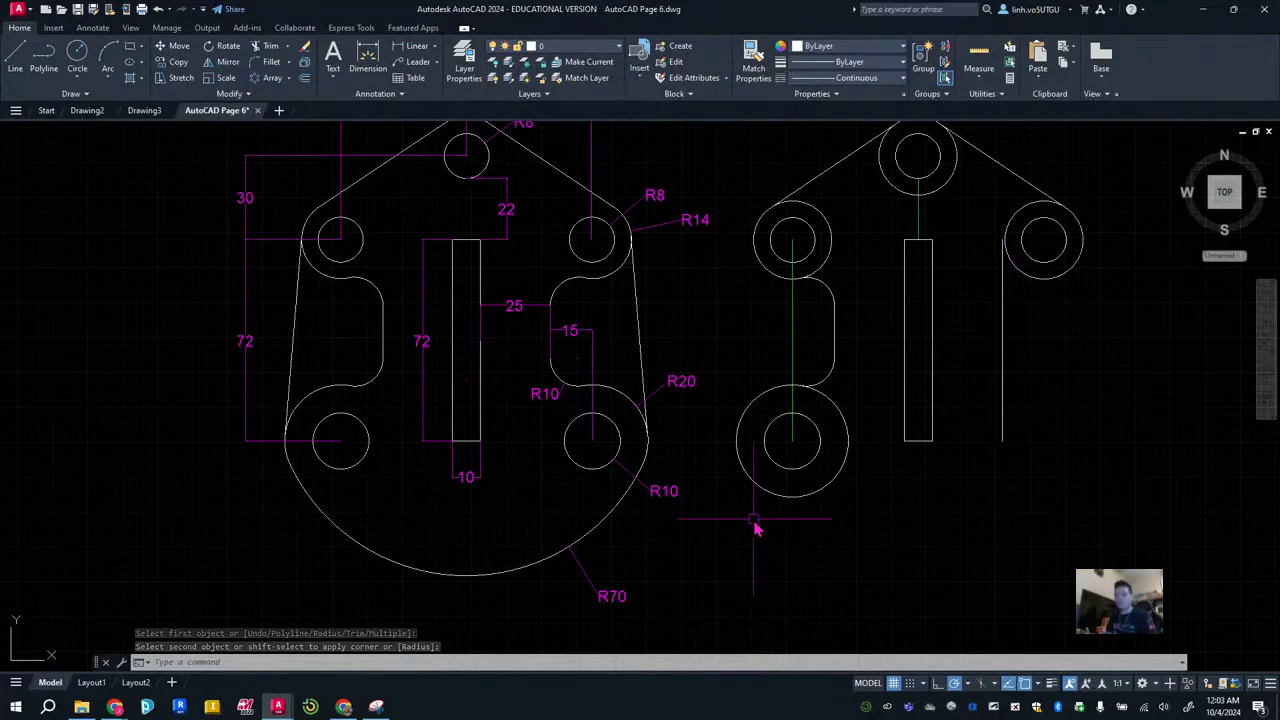
key(Escape)
click(825, 488)
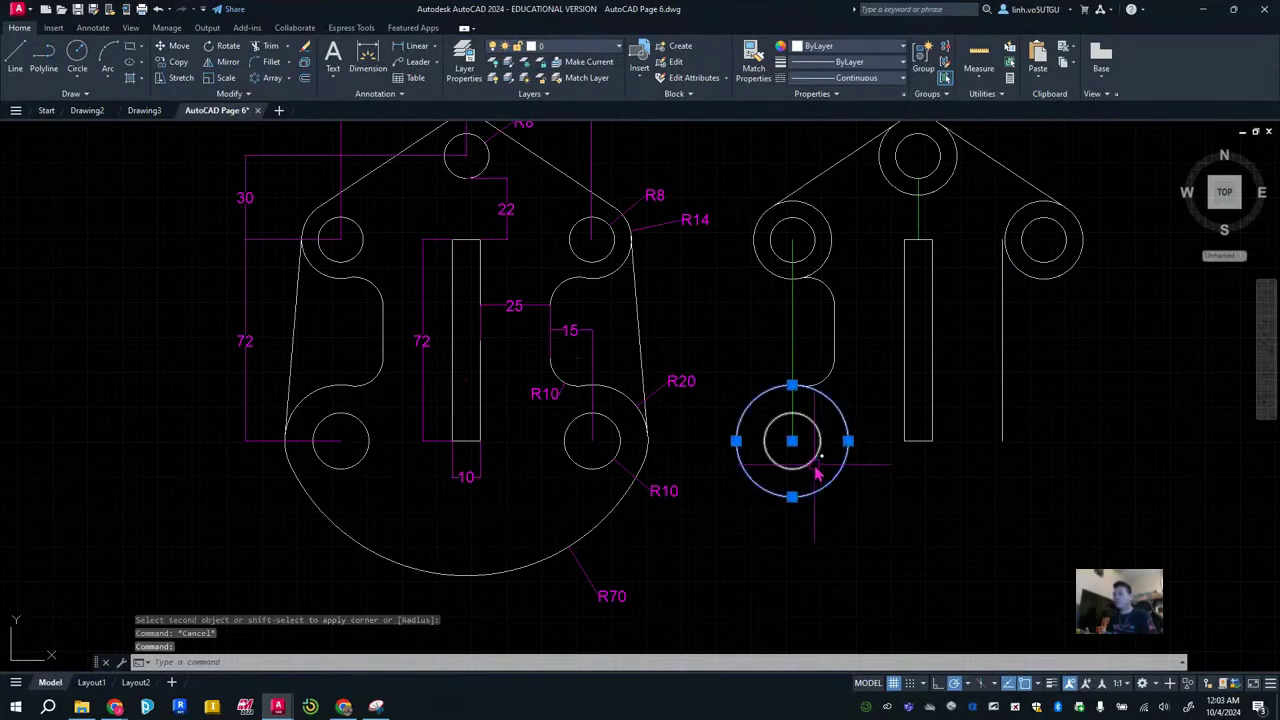
click(815, 468)
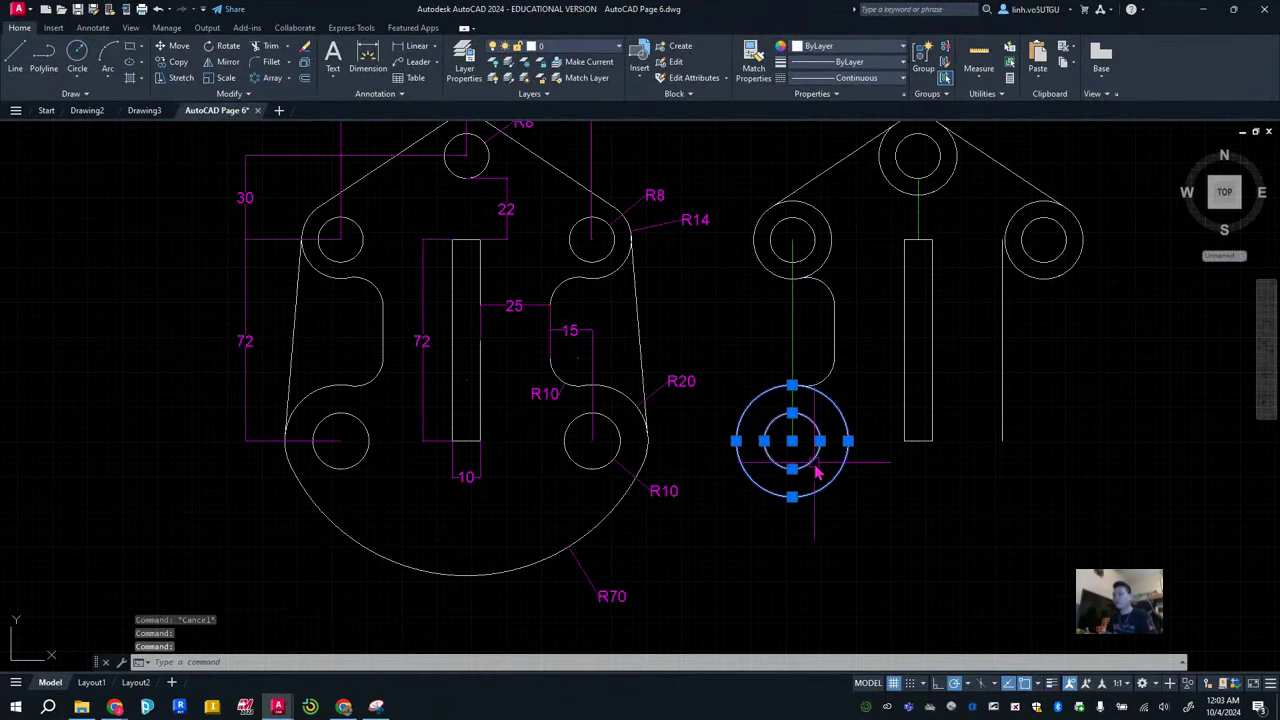
click(226, 62)
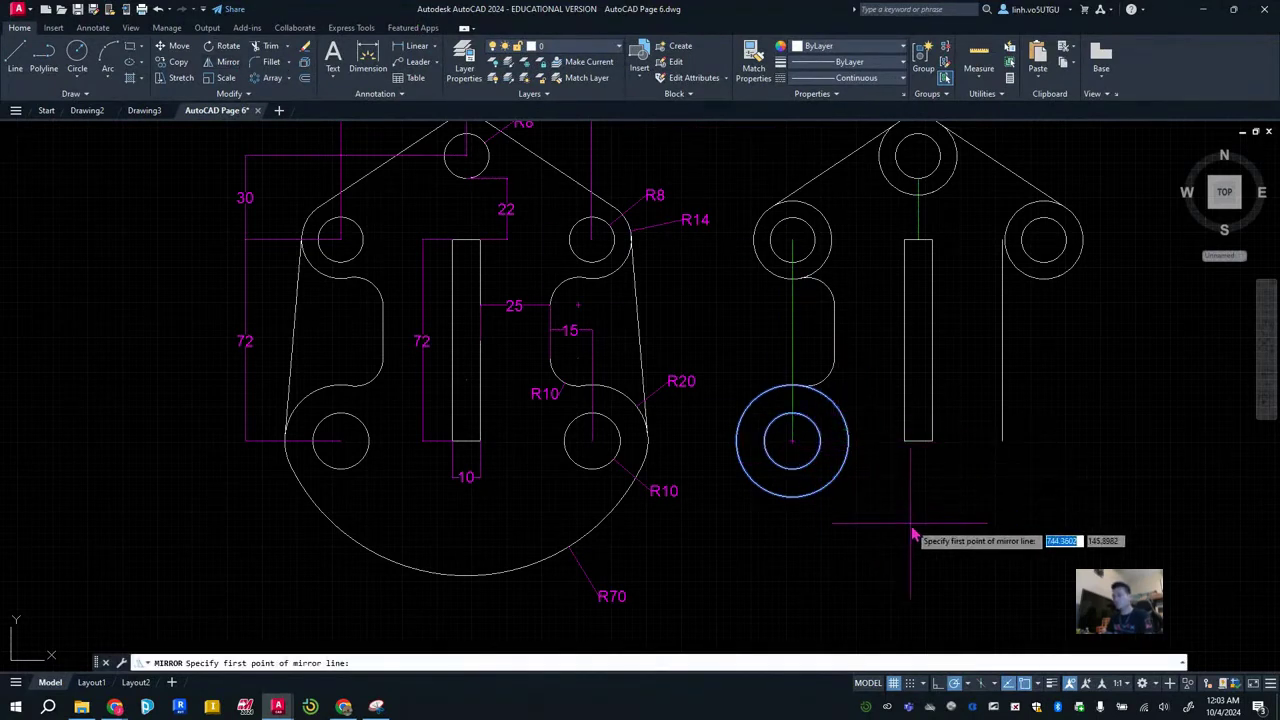
click(918, 441)
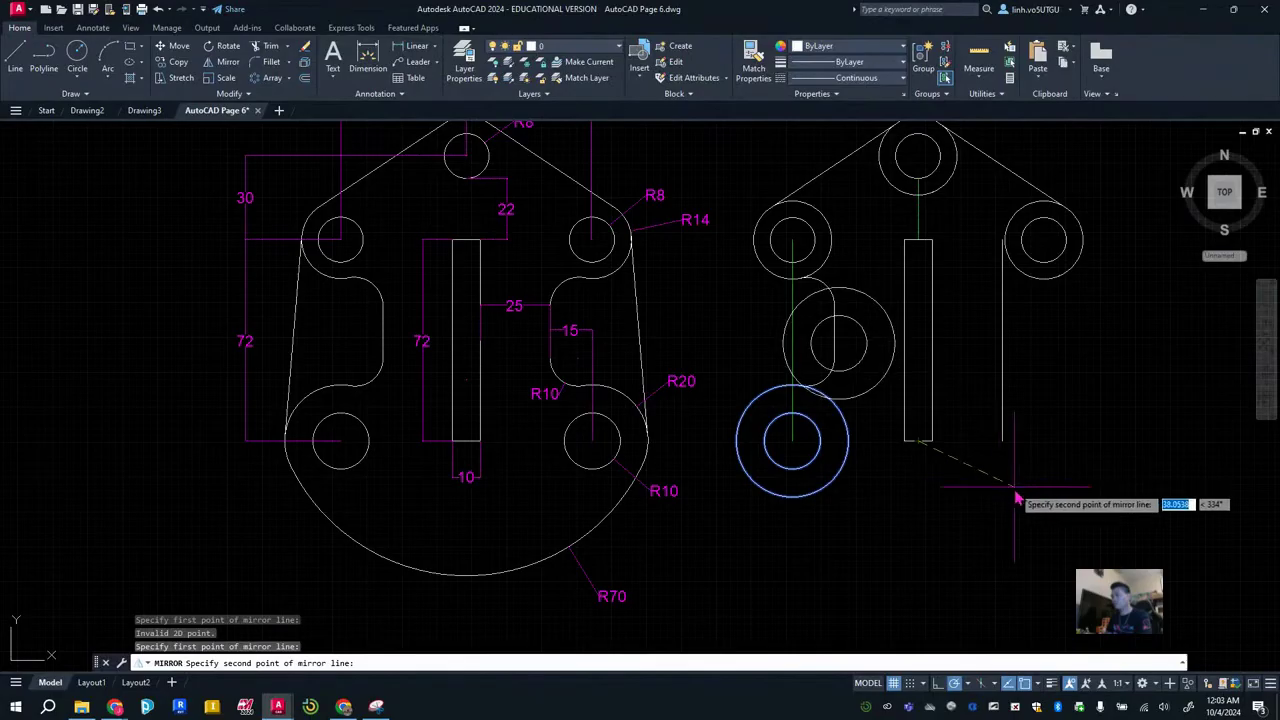
click(922, 604)
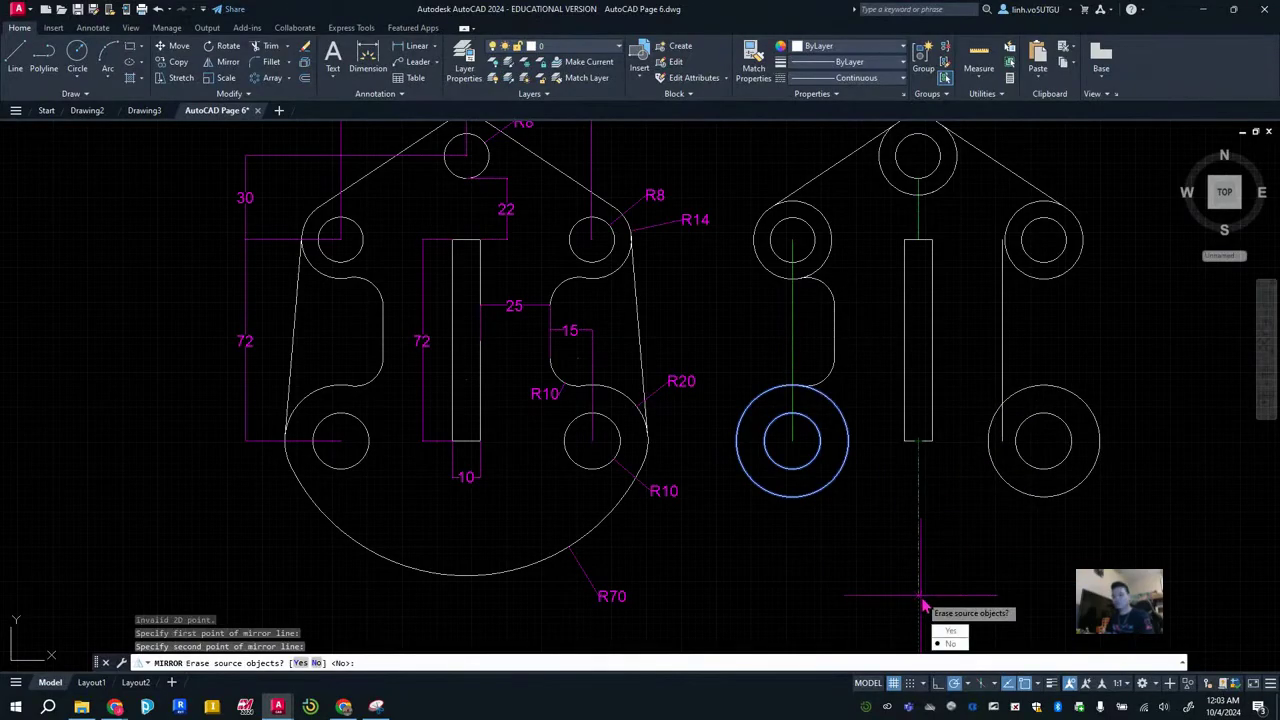
key(Escape)
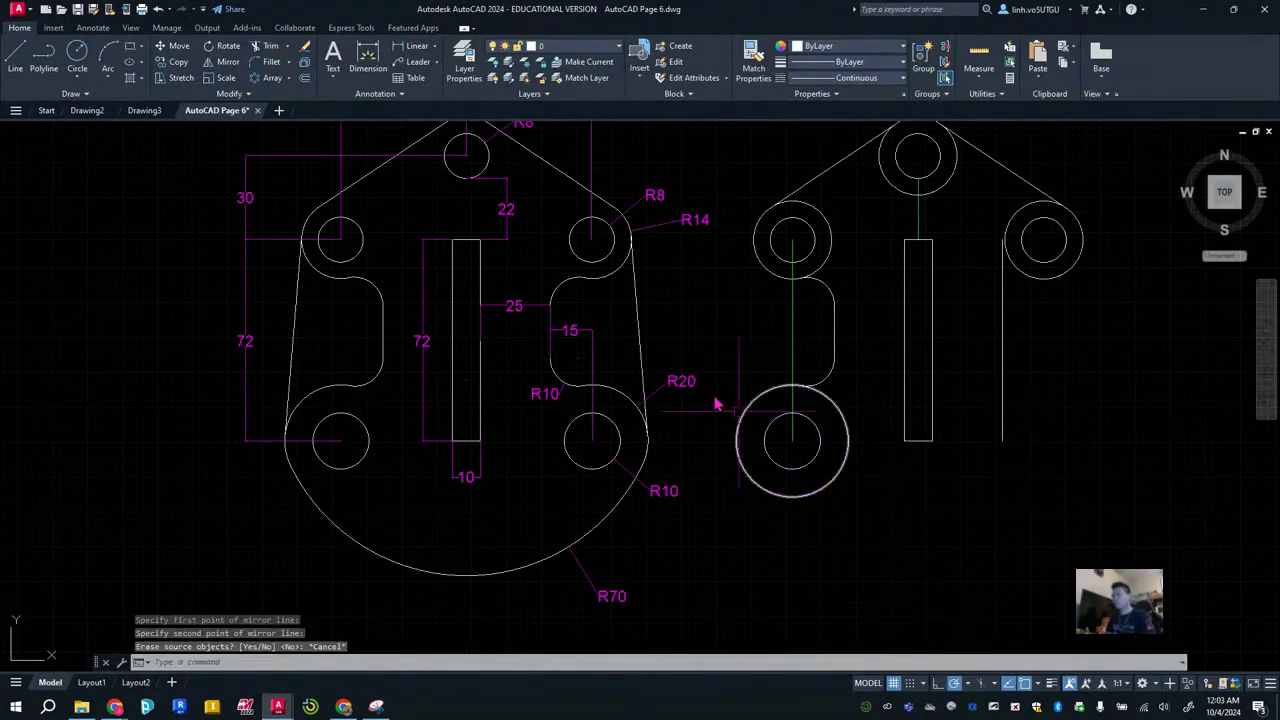
Mirror the two lower left concentric circles about the new slot's vertical axis, keeping the source objects.
click(228, 62)
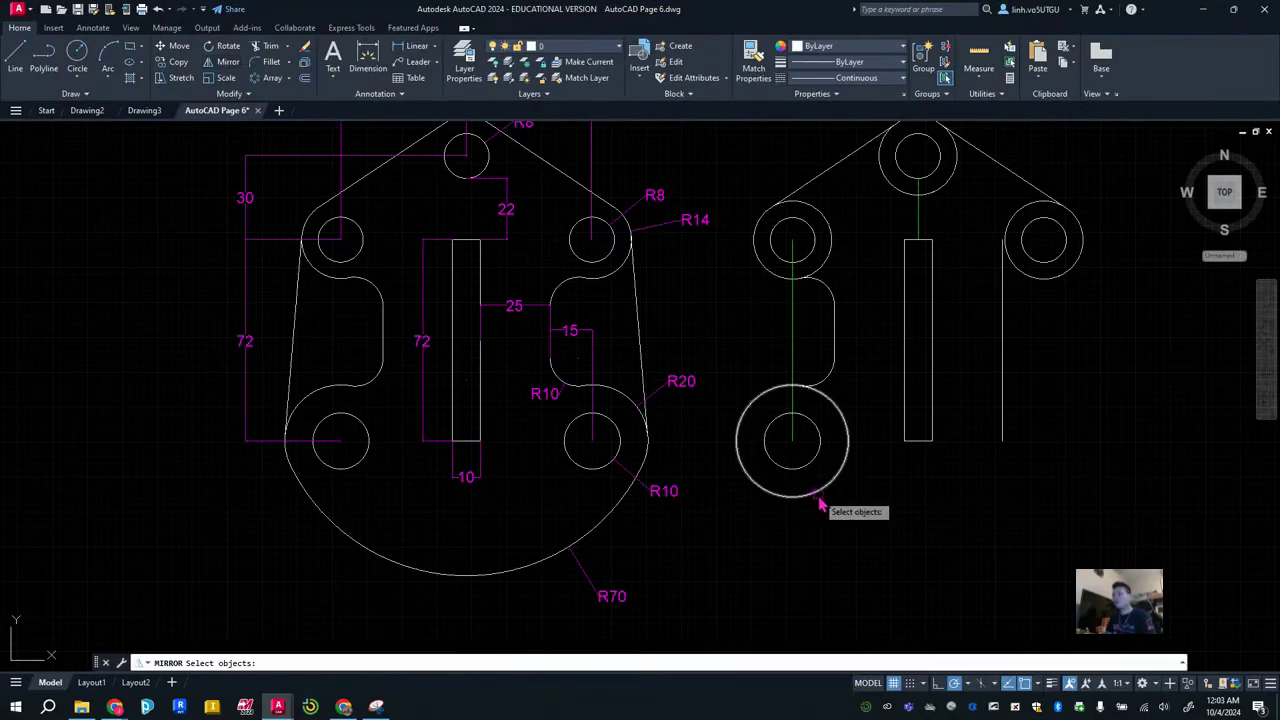
click(814, 492)
click(810, 461)
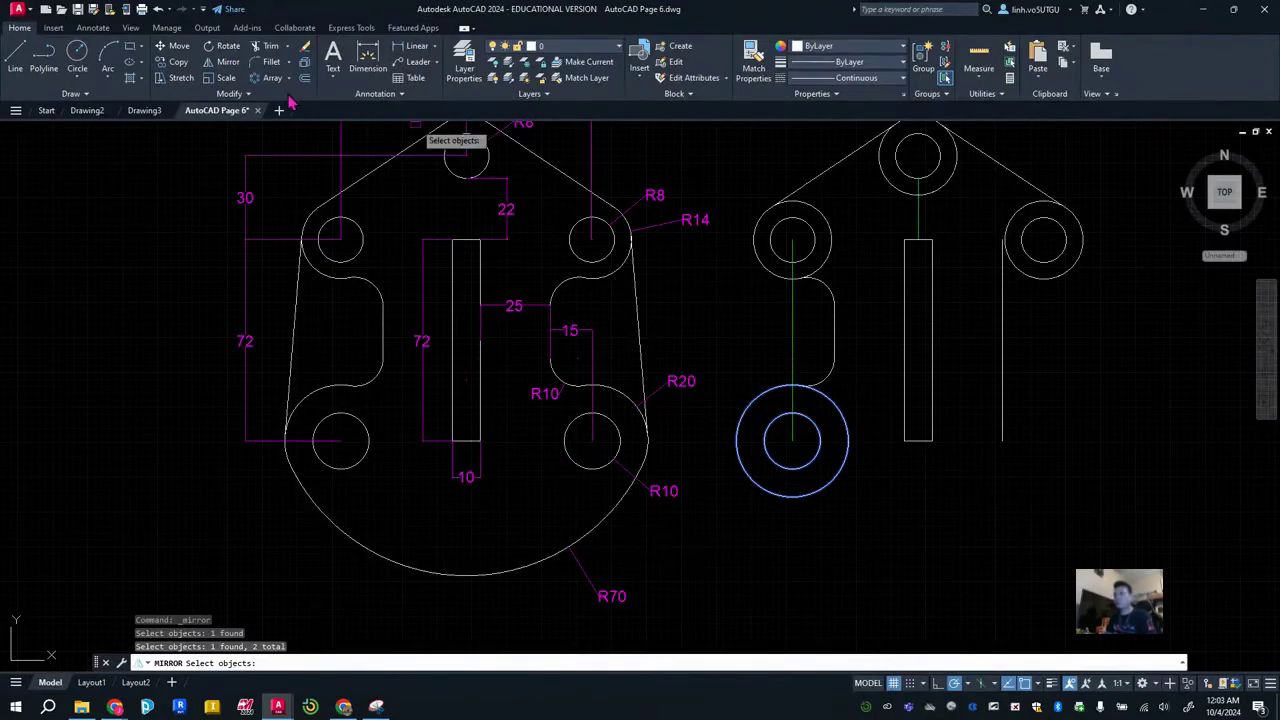
key(Return)
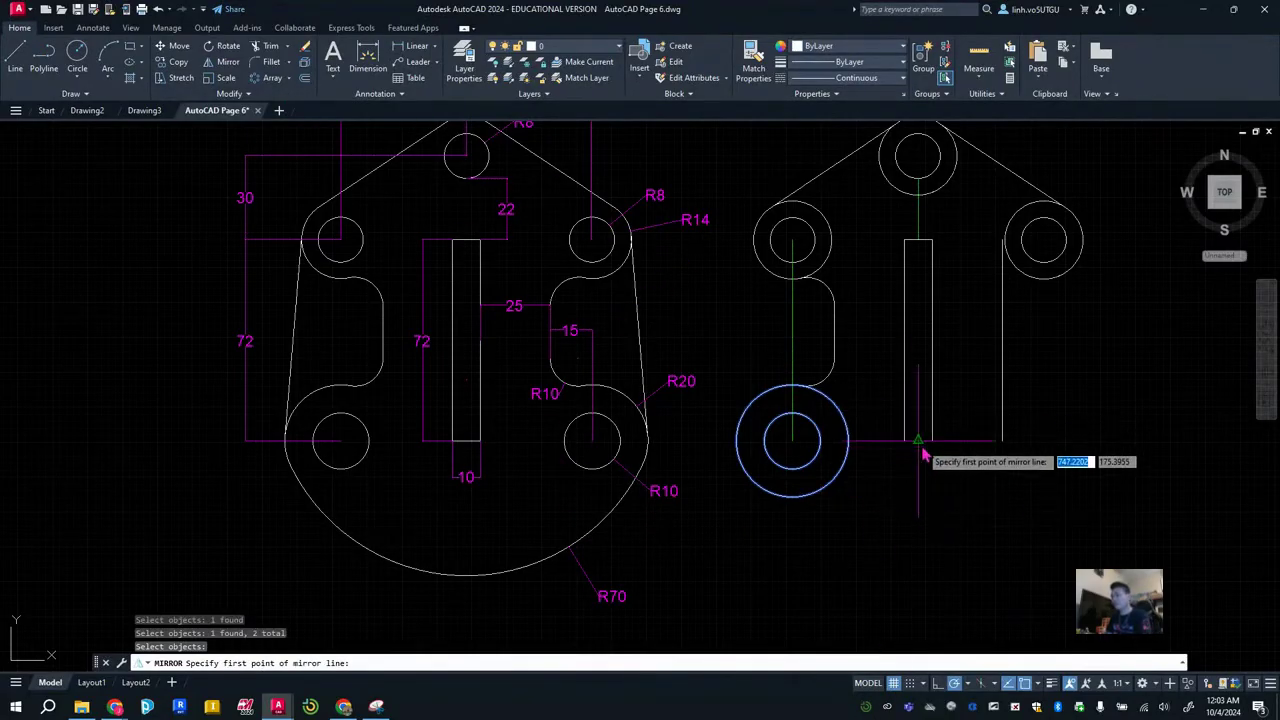
click(918, 440)
click(921, 612)
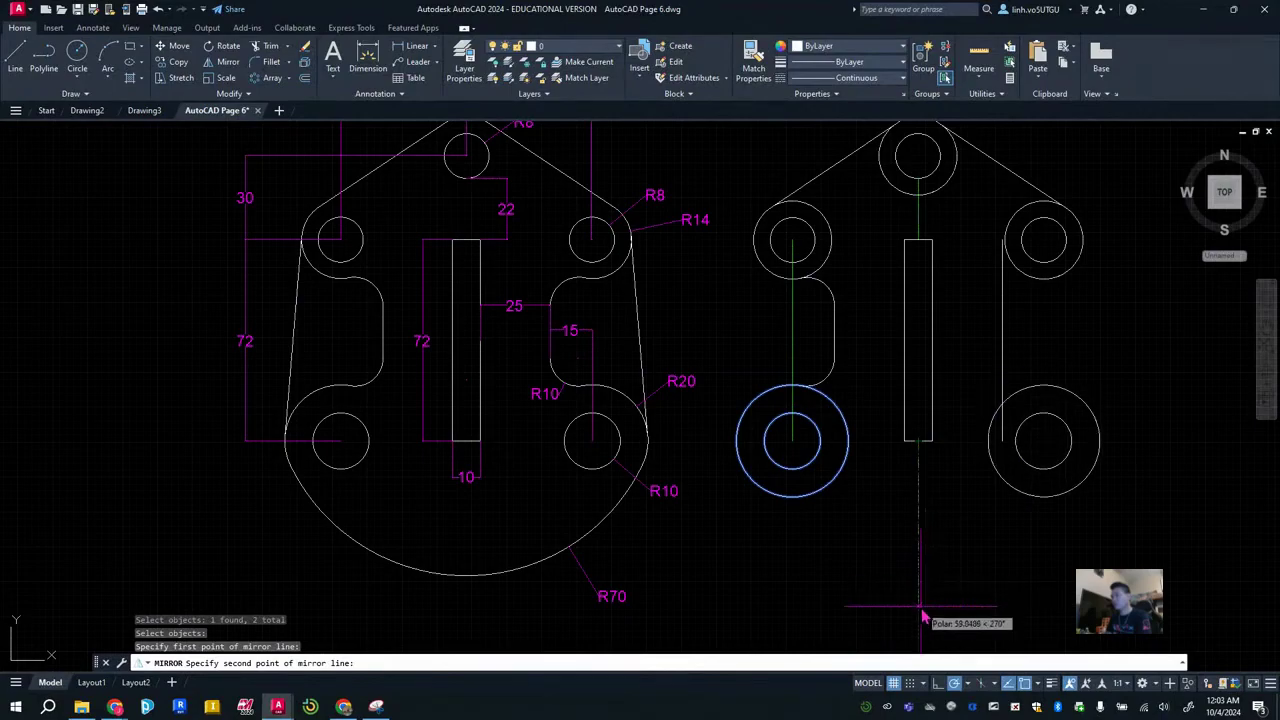
click(946, 654)
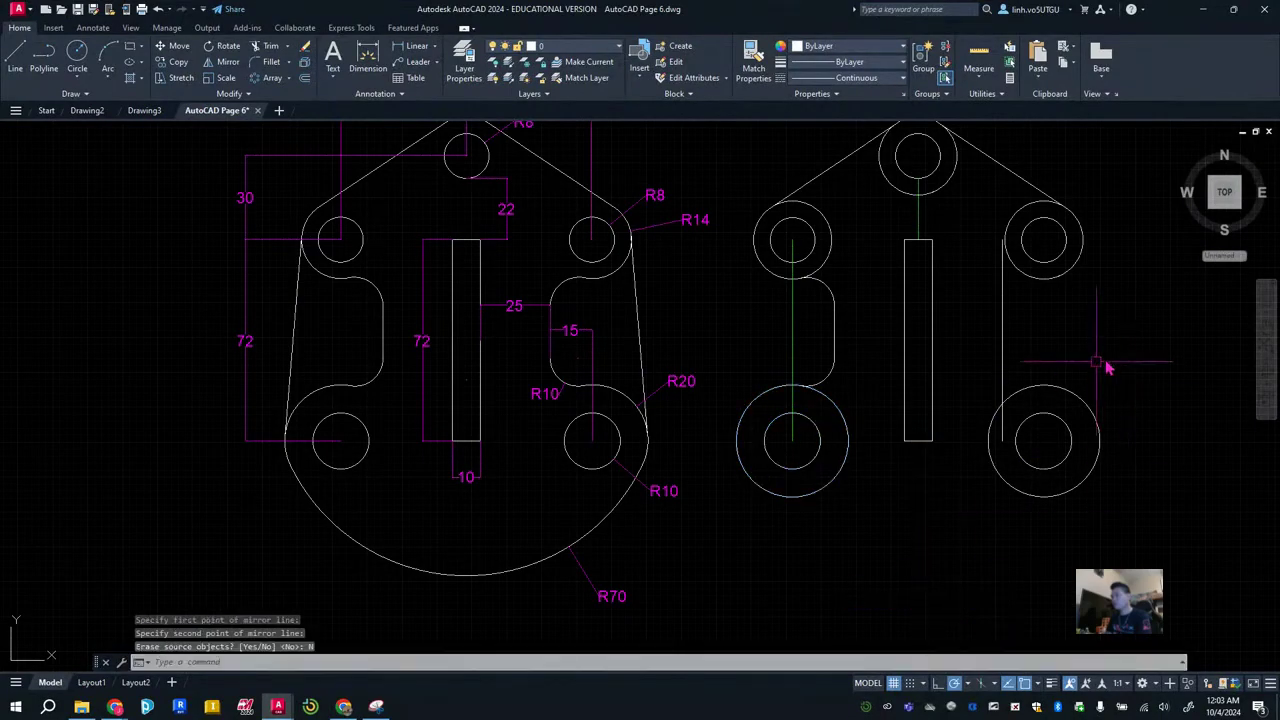
Fillet the right offset line and the outer circle of the lower right hole with a radius of 10.
click(272, 62)
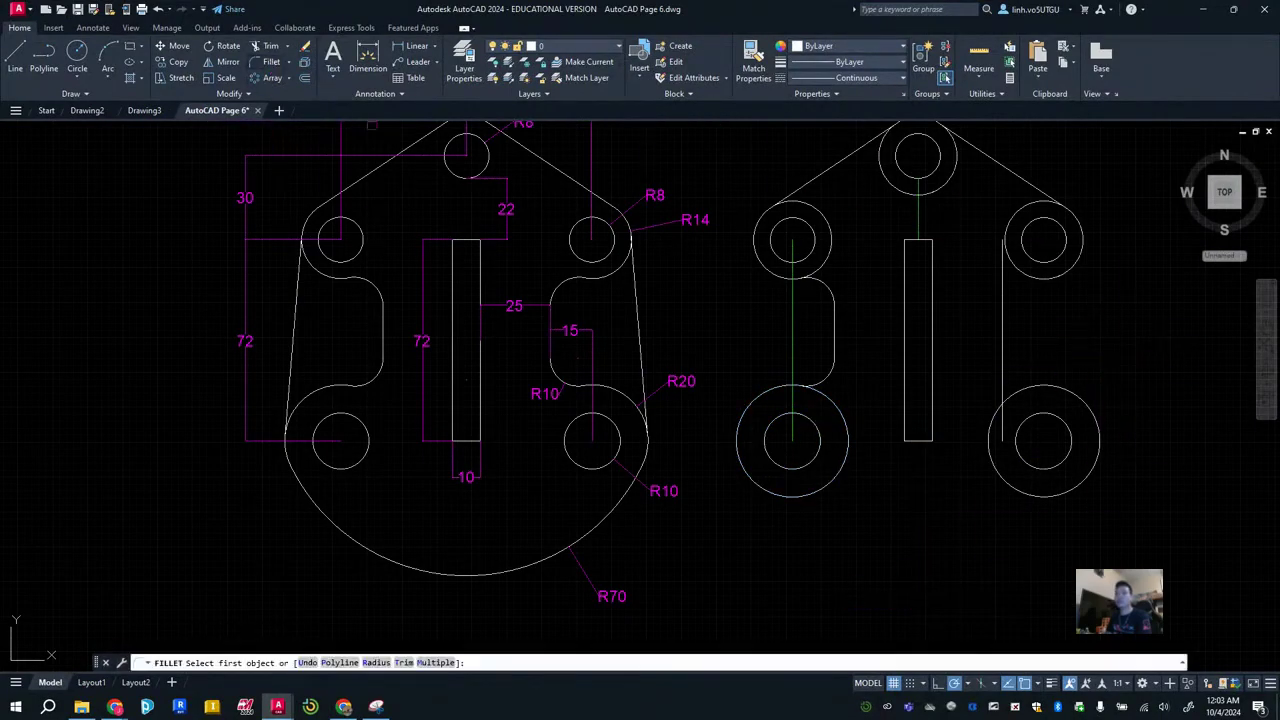
click(1002, 368)
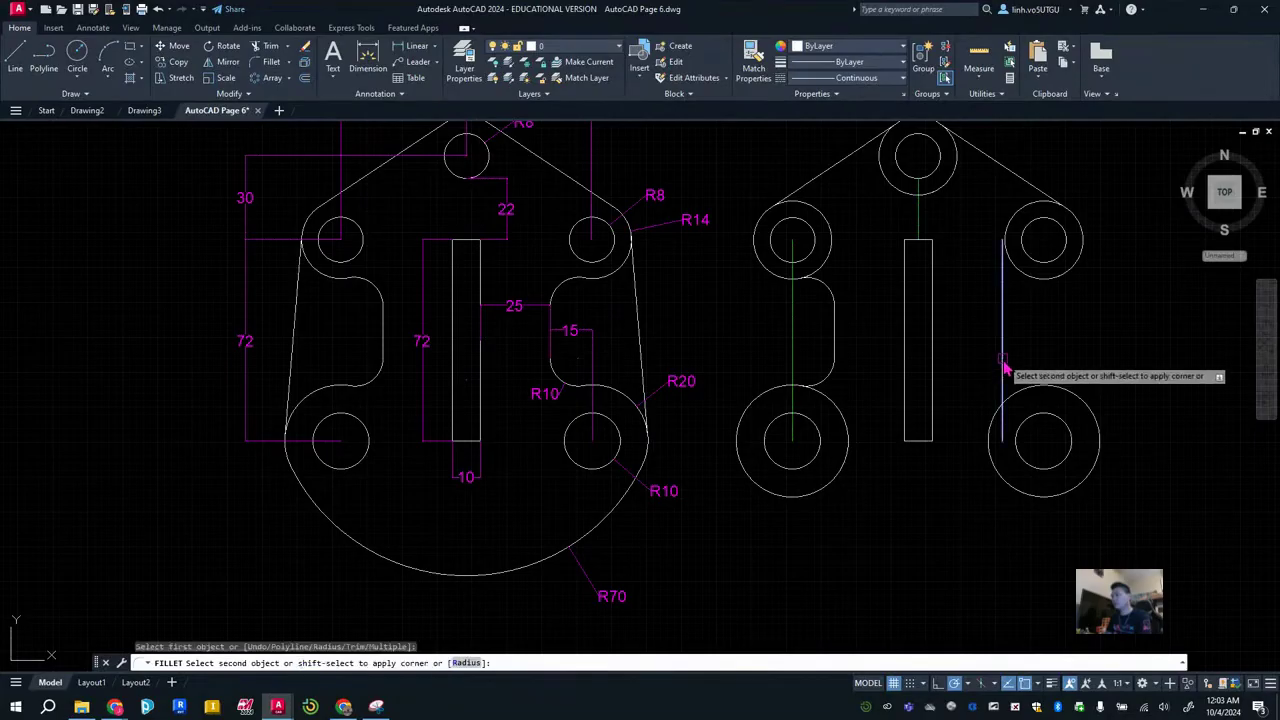
click(474, 663)
key(Return)
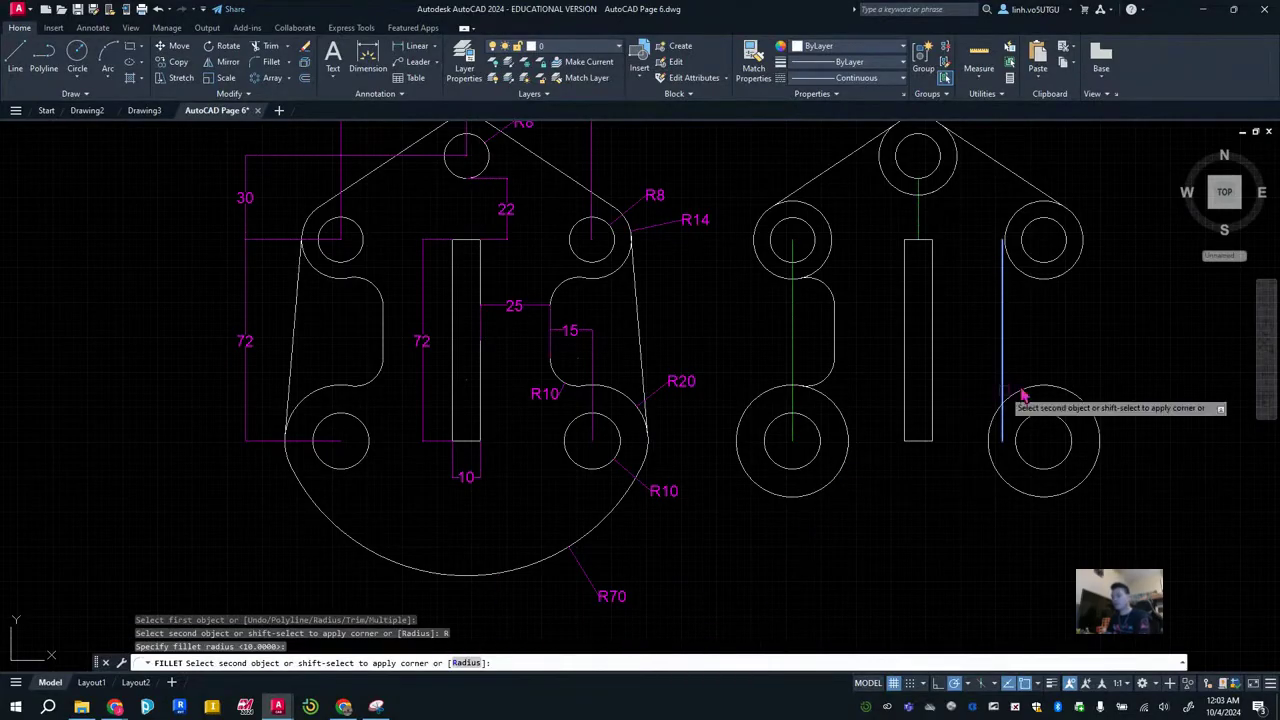
click(1038, 398)
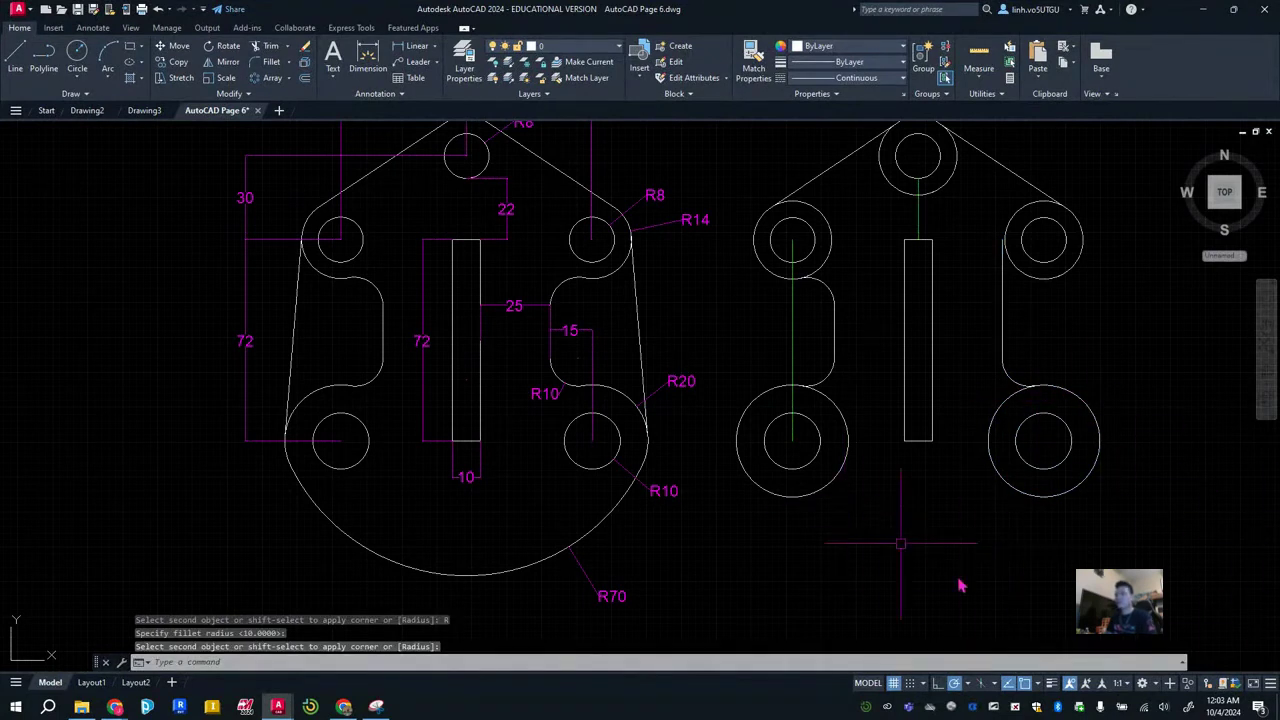
Draw a radius 70 circle tangent to the two lower outer circles, picking the tangent points on their upper outer sides.
middle_drag(710, 387, 702, 435)
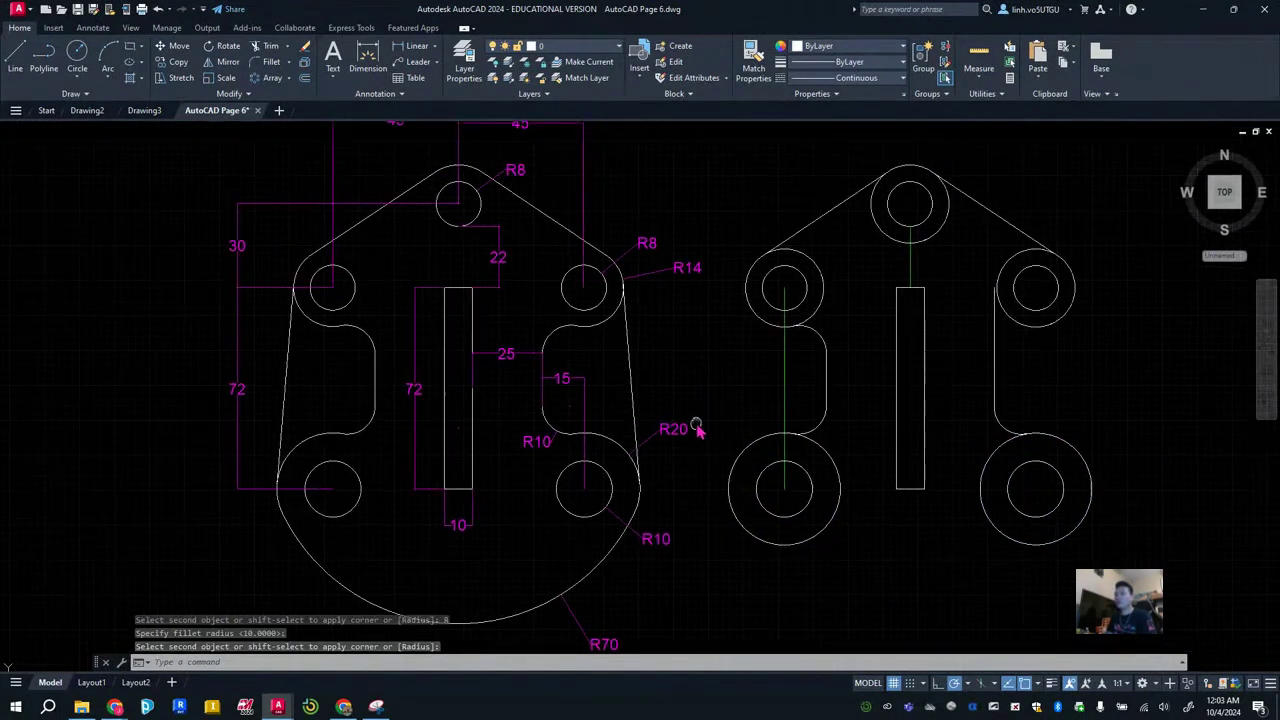
click(76, 56)
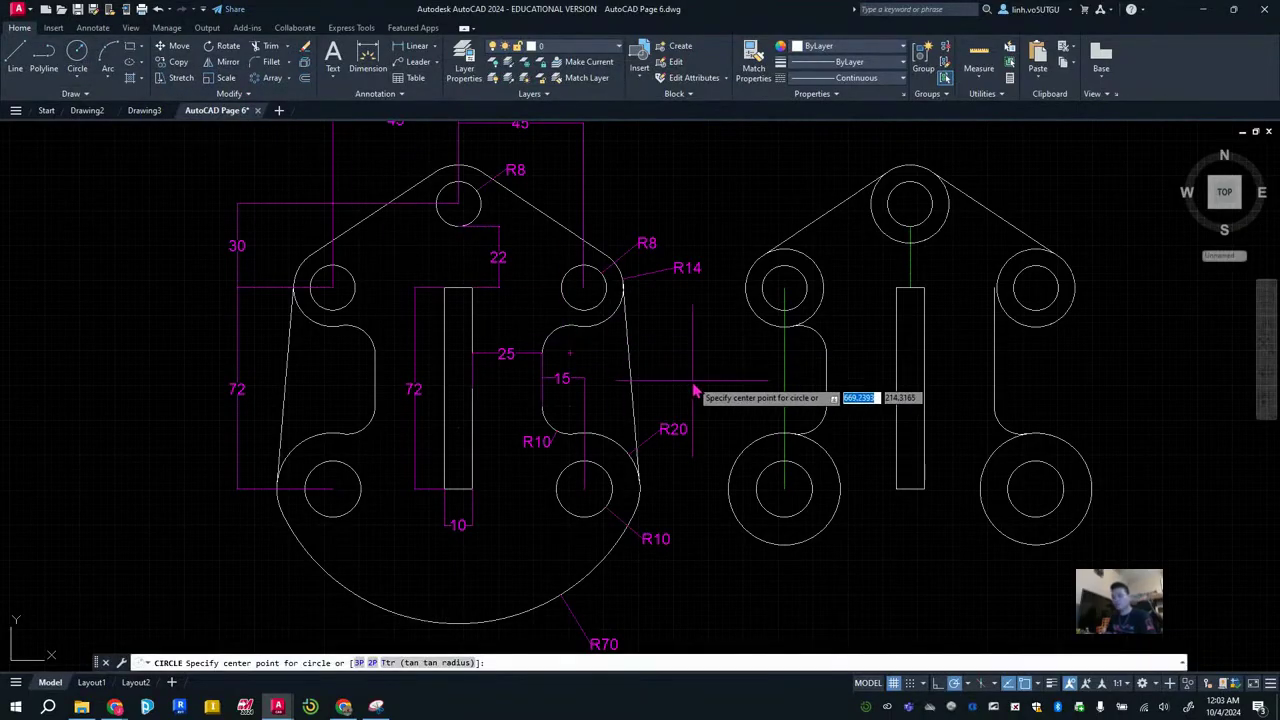
text(ttr)
key(Return)
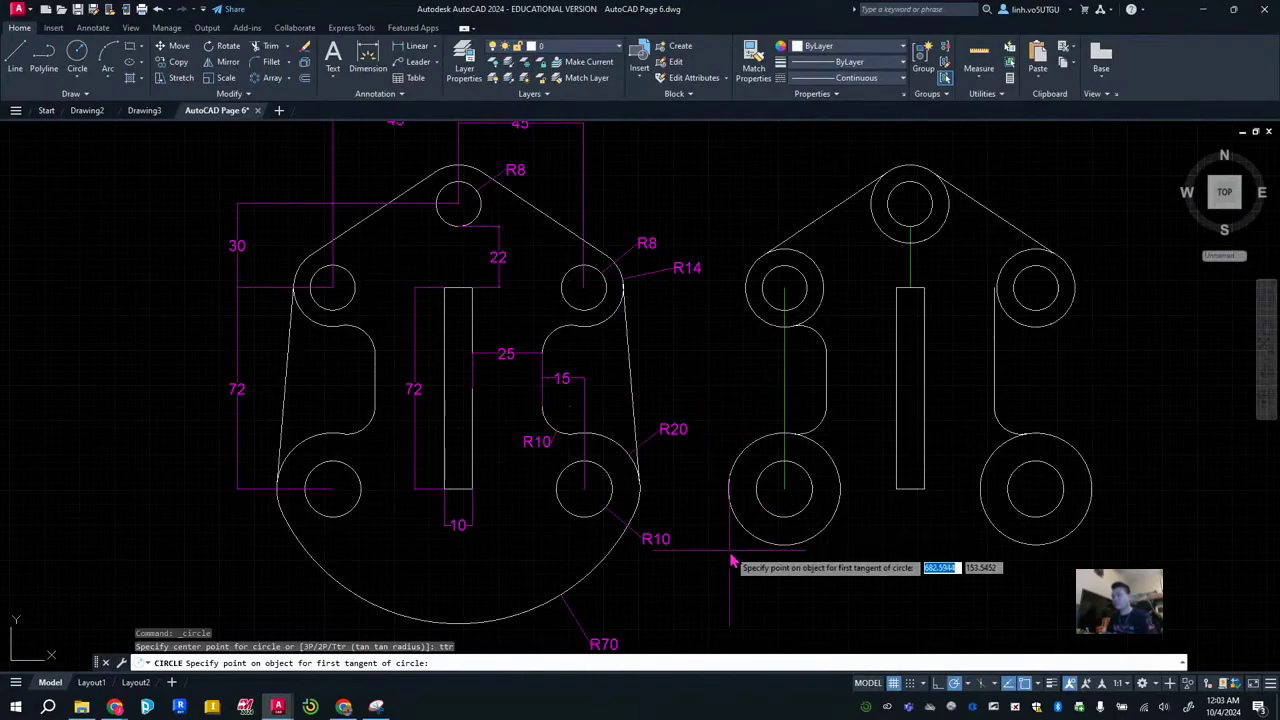
click(730, 479)
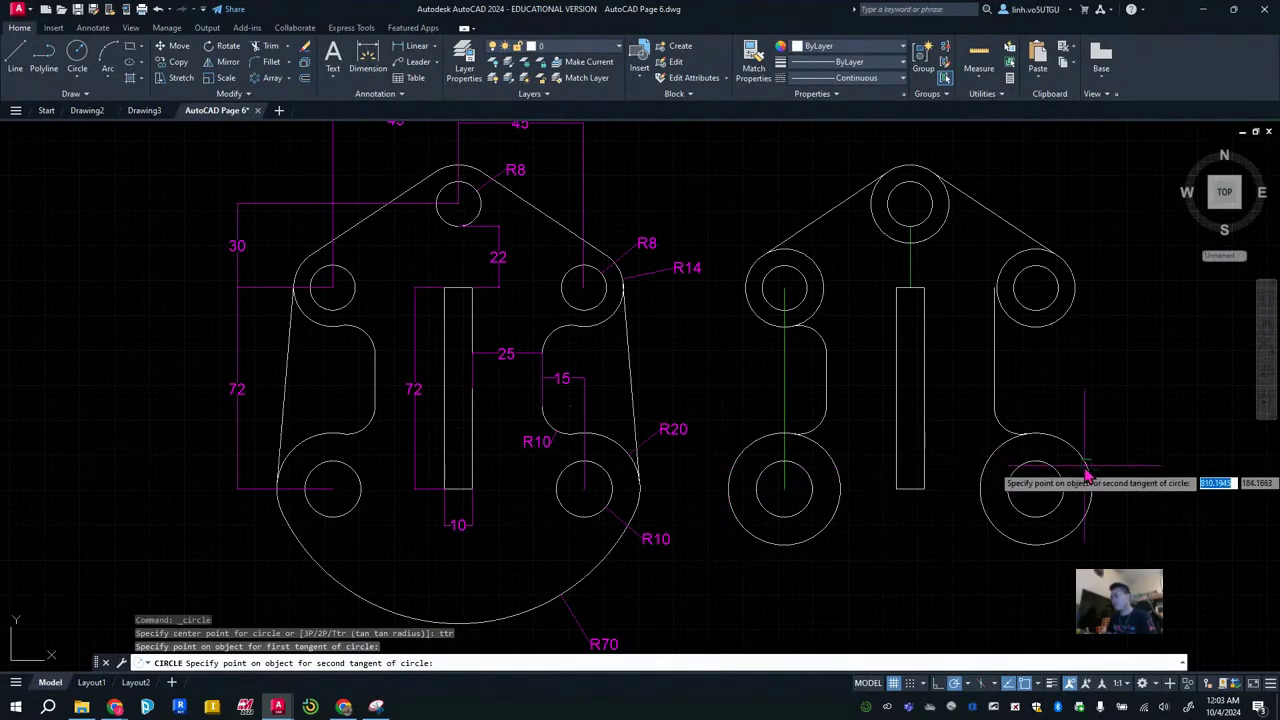
click(1089, 476)
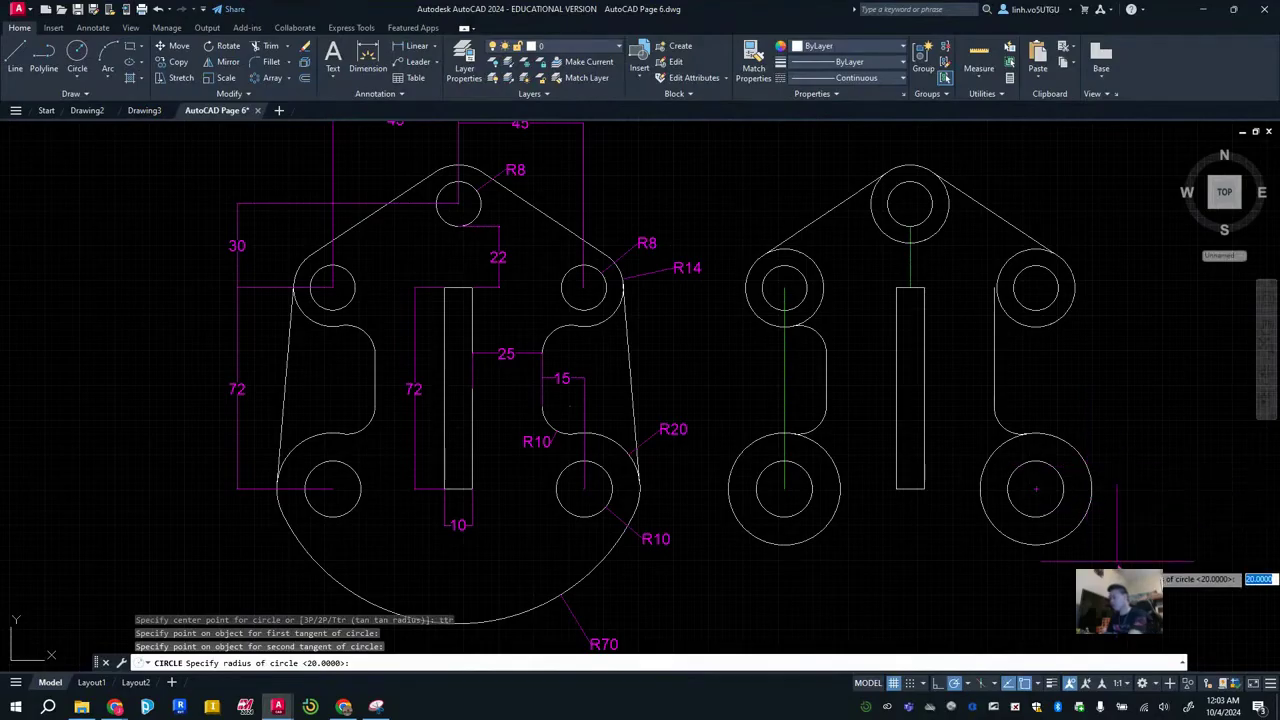
key(Return)
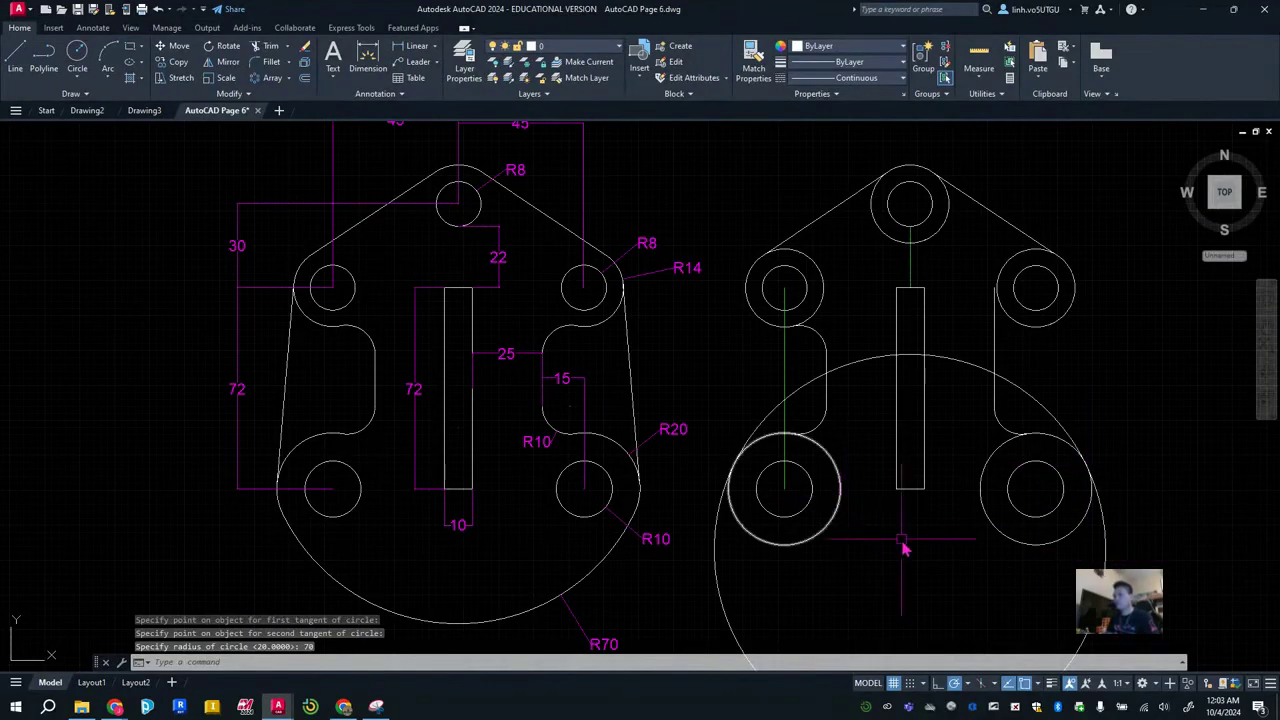
Check the radius of the new large tangent circle and erase the circle.
scroll(902, 540, down, 4)
scroll(935, 588, up, 2)
click(986, 599)
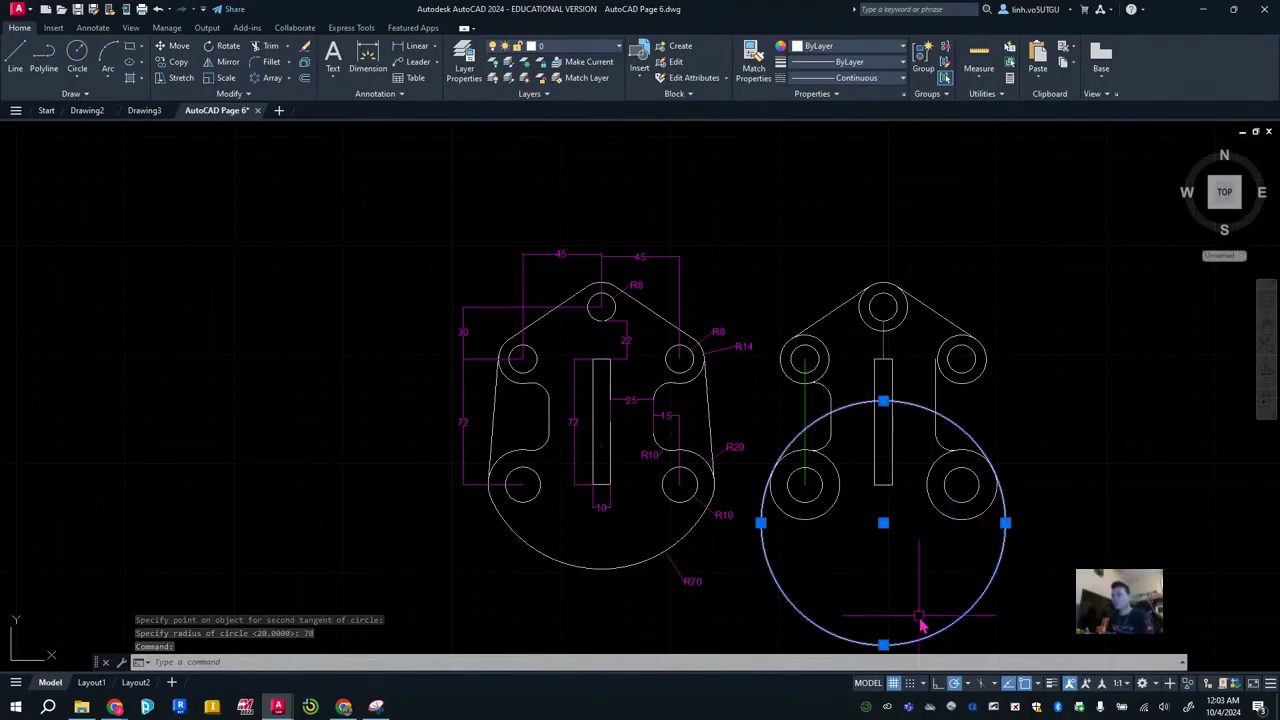
key(Escape)
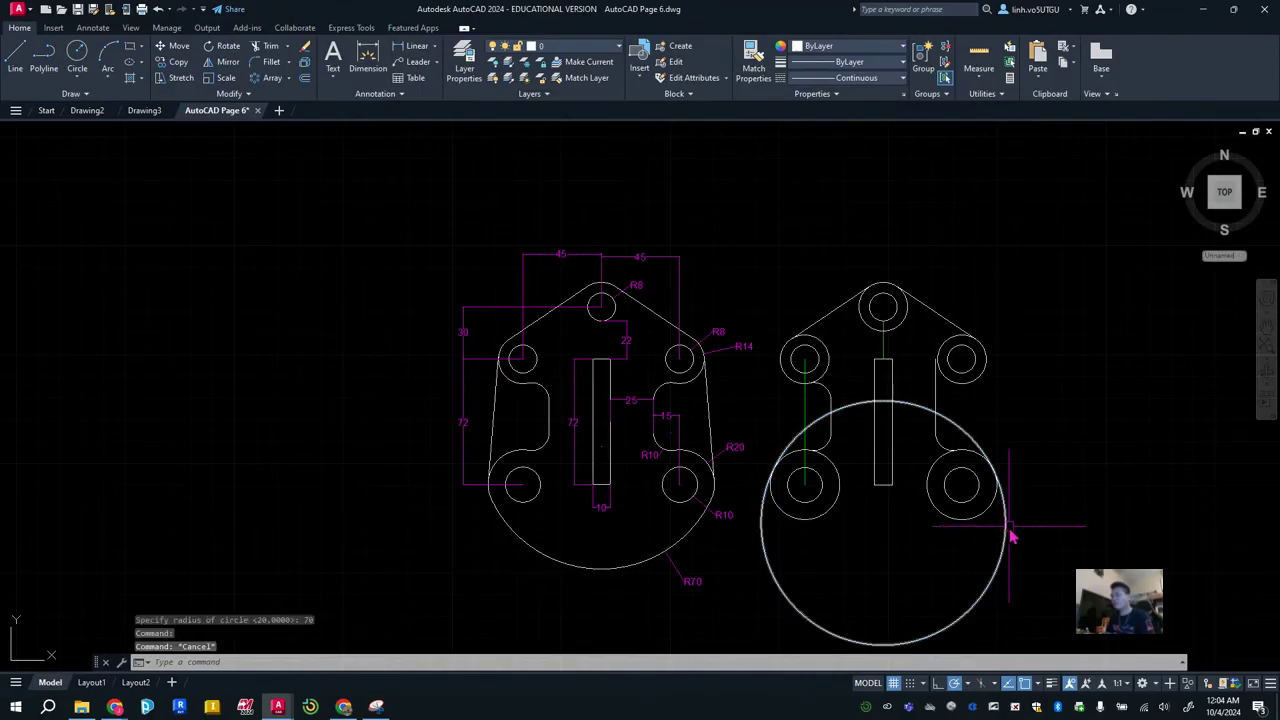
click(1007, 526)
click(1006, 524)
key(Escape)
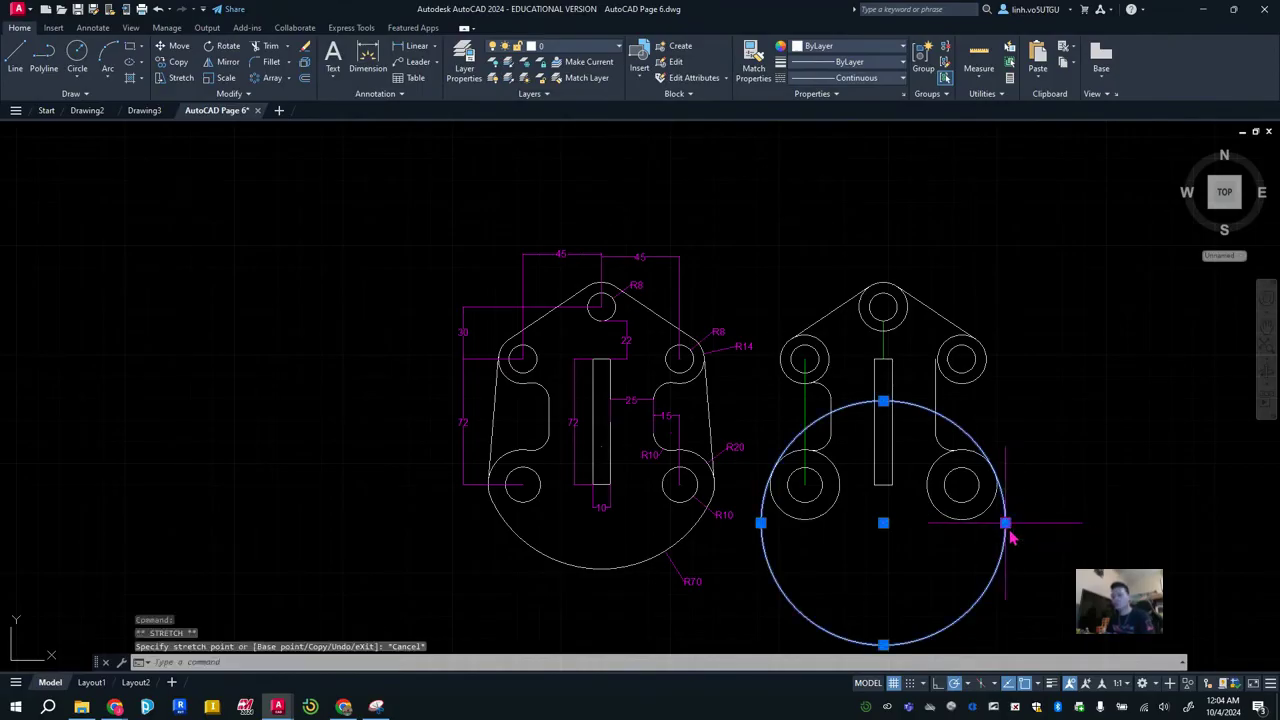
click(1006, 524)
key(Escape)
key(Escape)
click(883, 647)
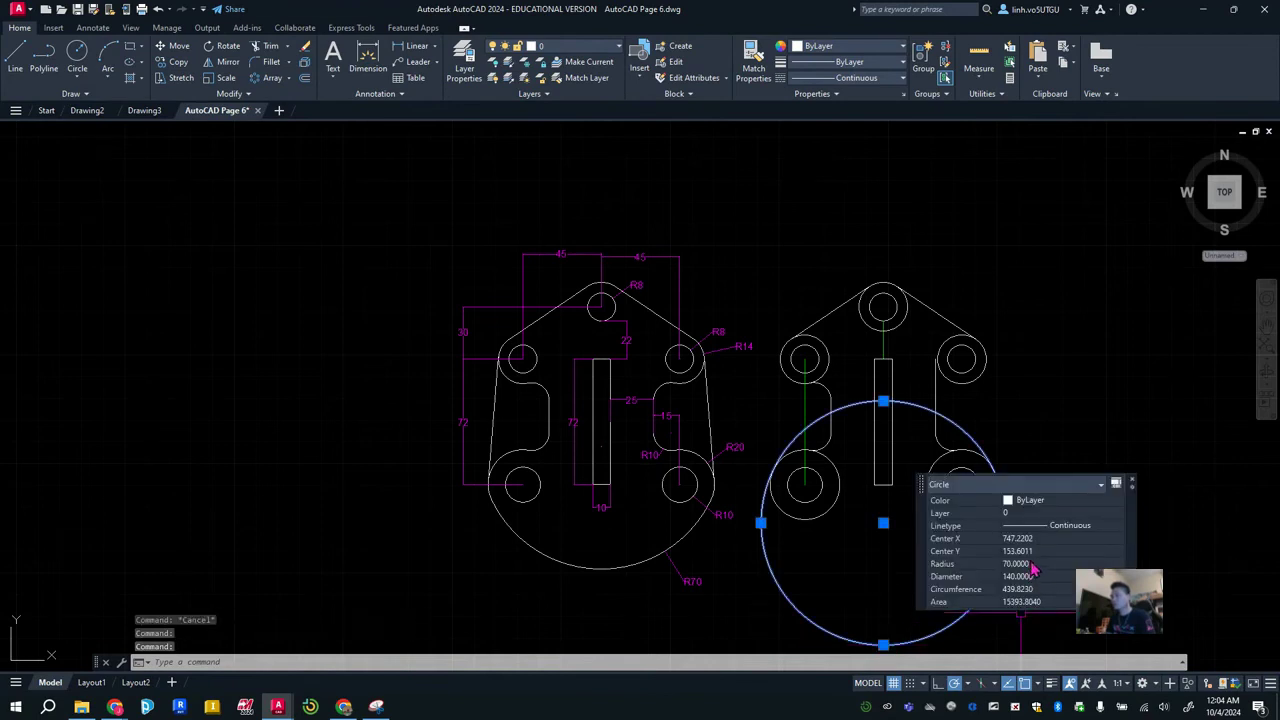
key(Escape)
click(1002, 558)
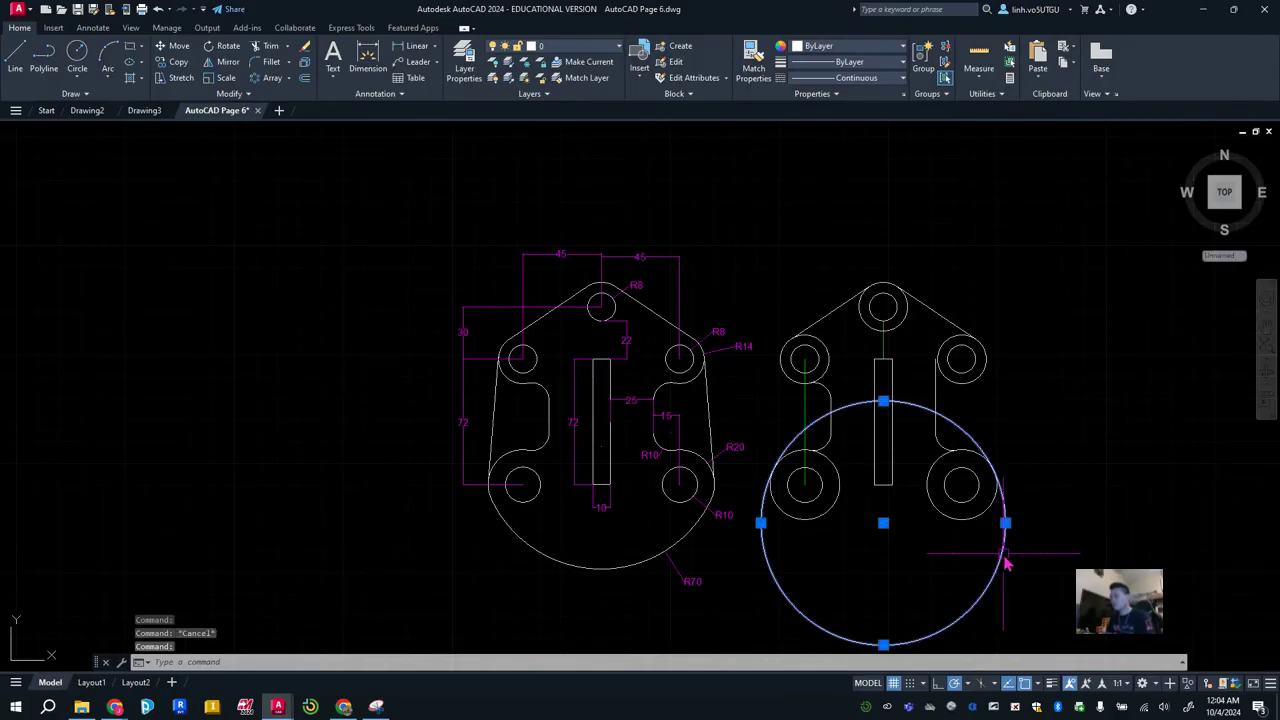
key(Delete)
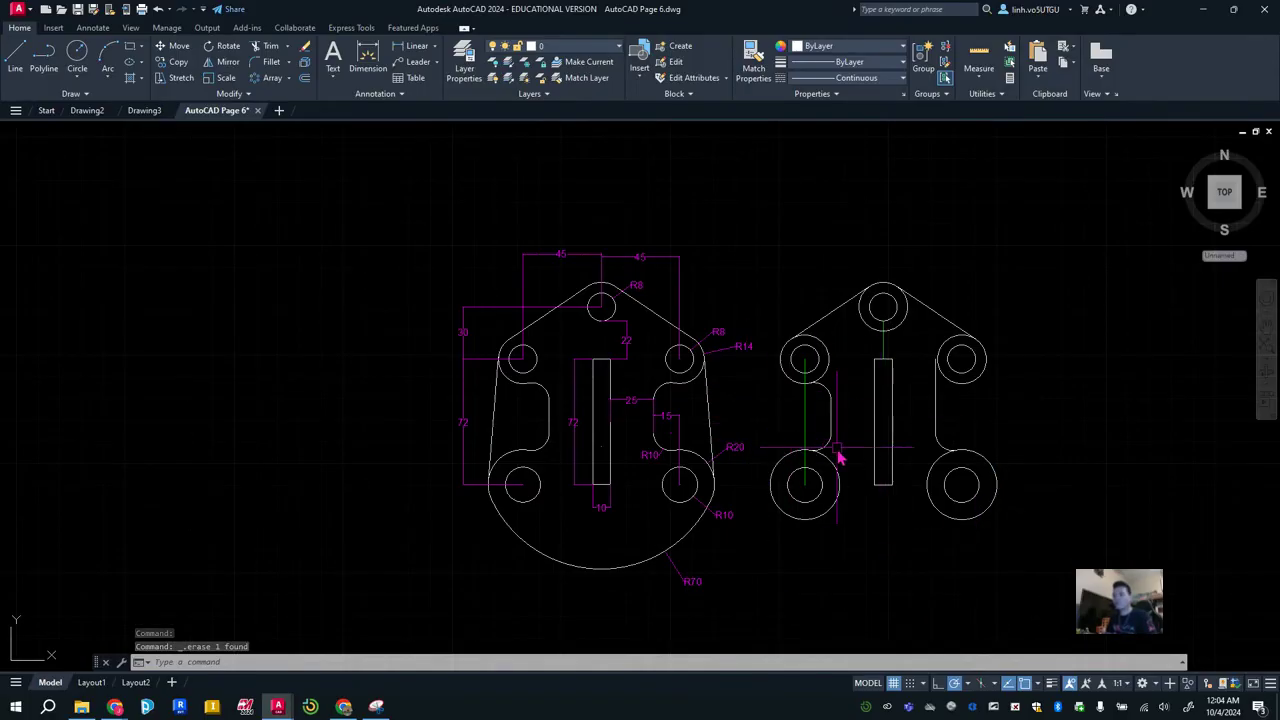
Draw a radius 70 circle enclosing and tangent to the two lower outer circles, picking tangent points on their lower outer sides.
scroll(843, 466, up, 2)
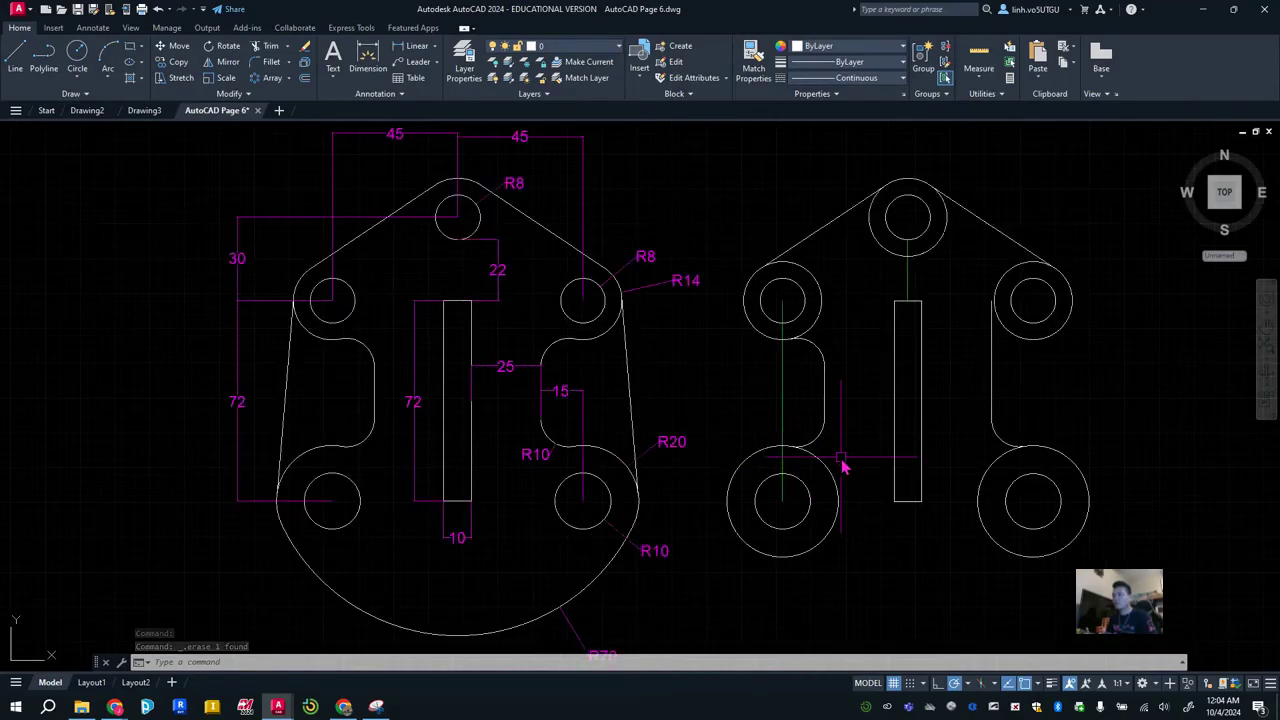
click(78, 58)
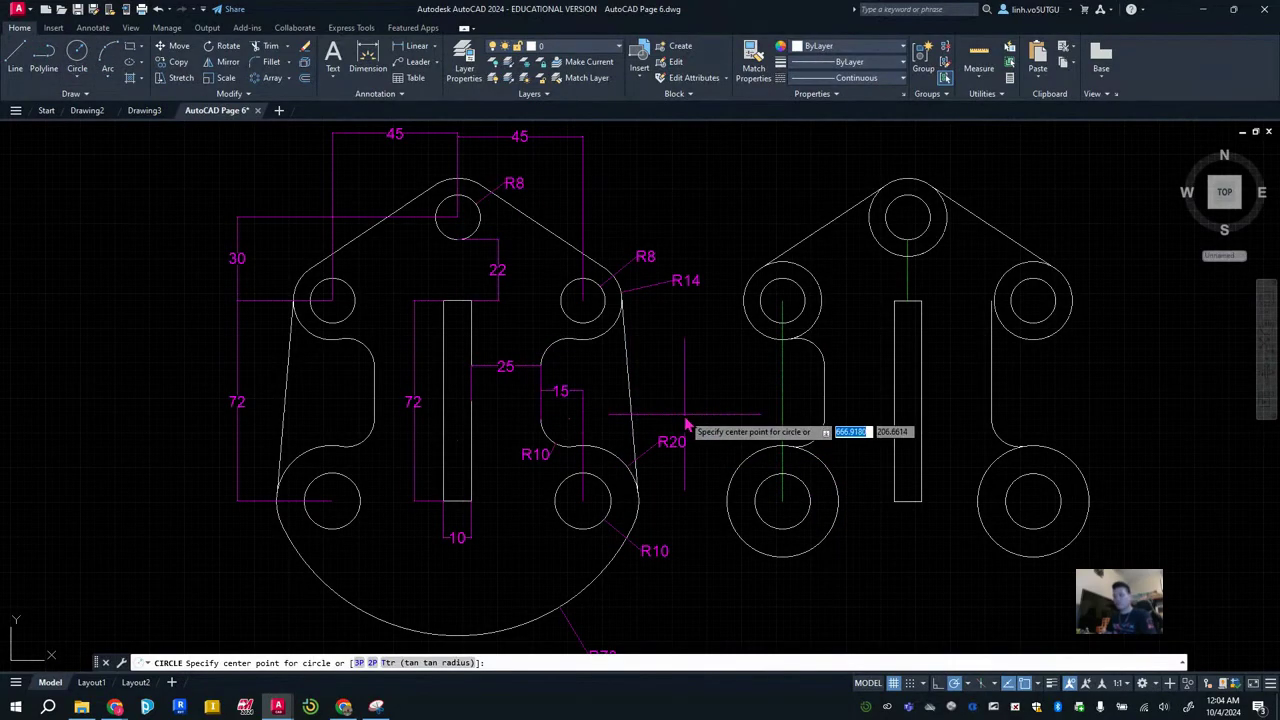
key(Return)
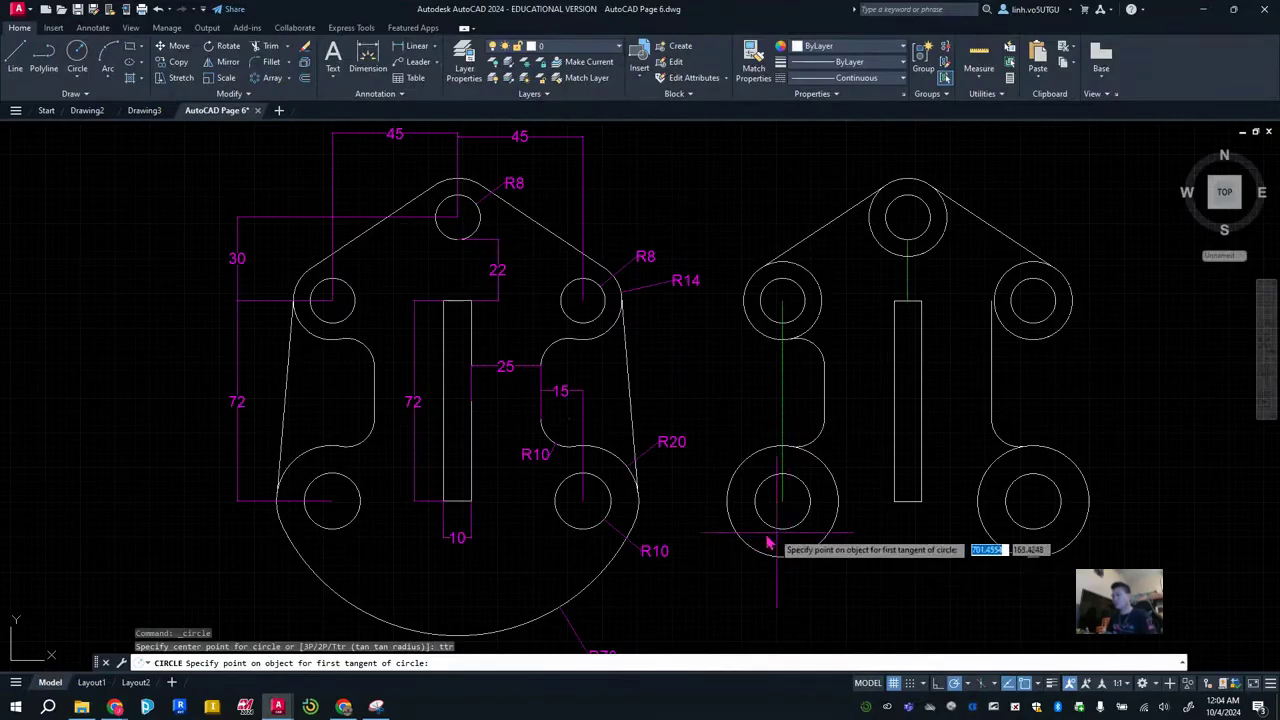
click(727, 520)
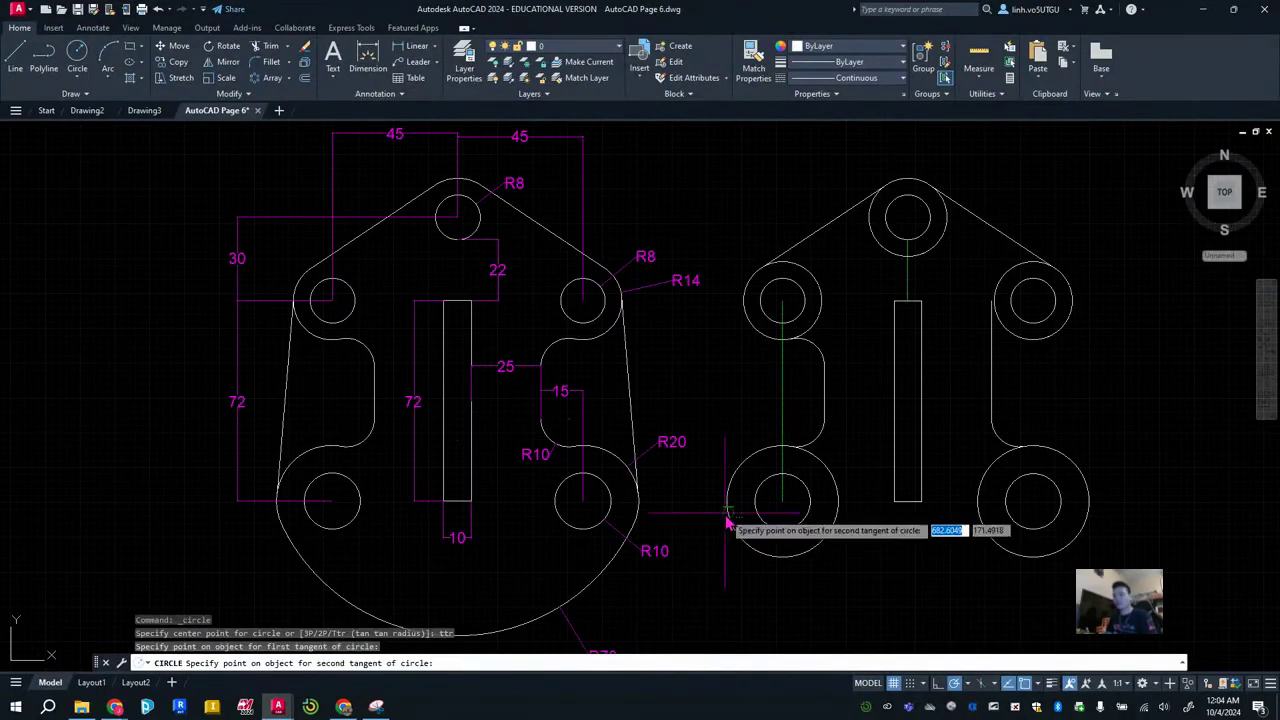
click(1088, 519)
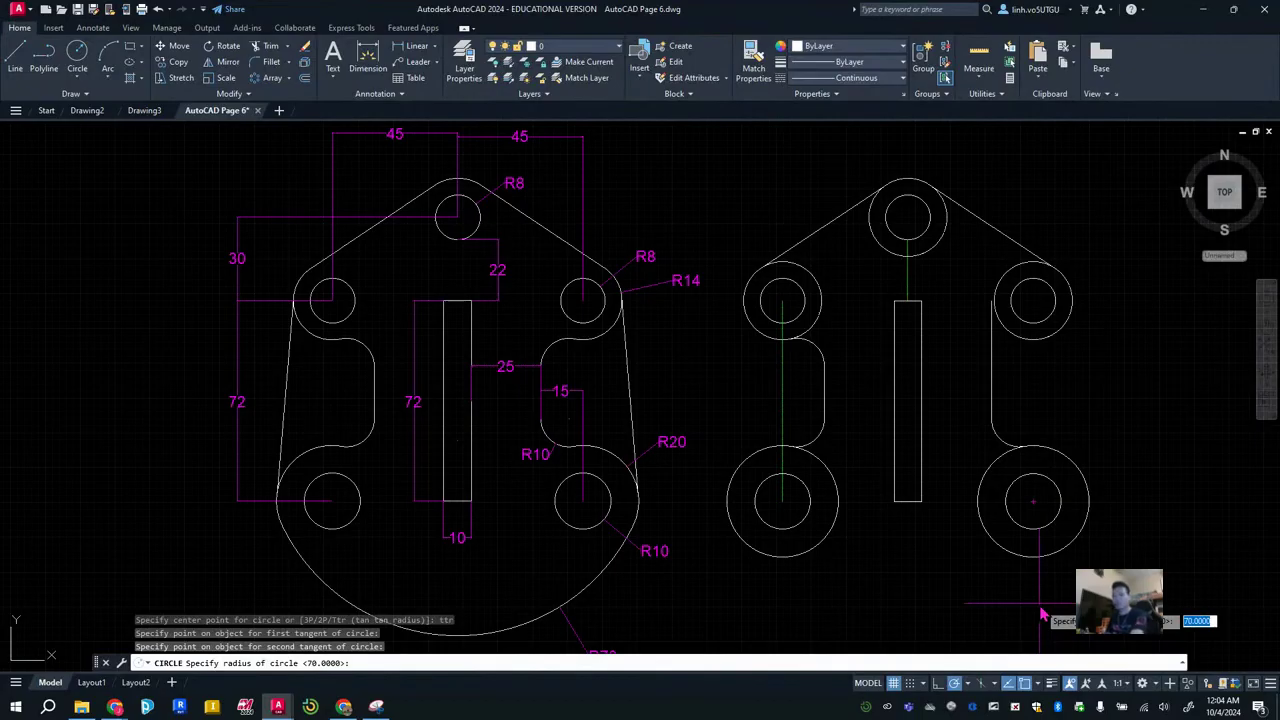
key(Return)
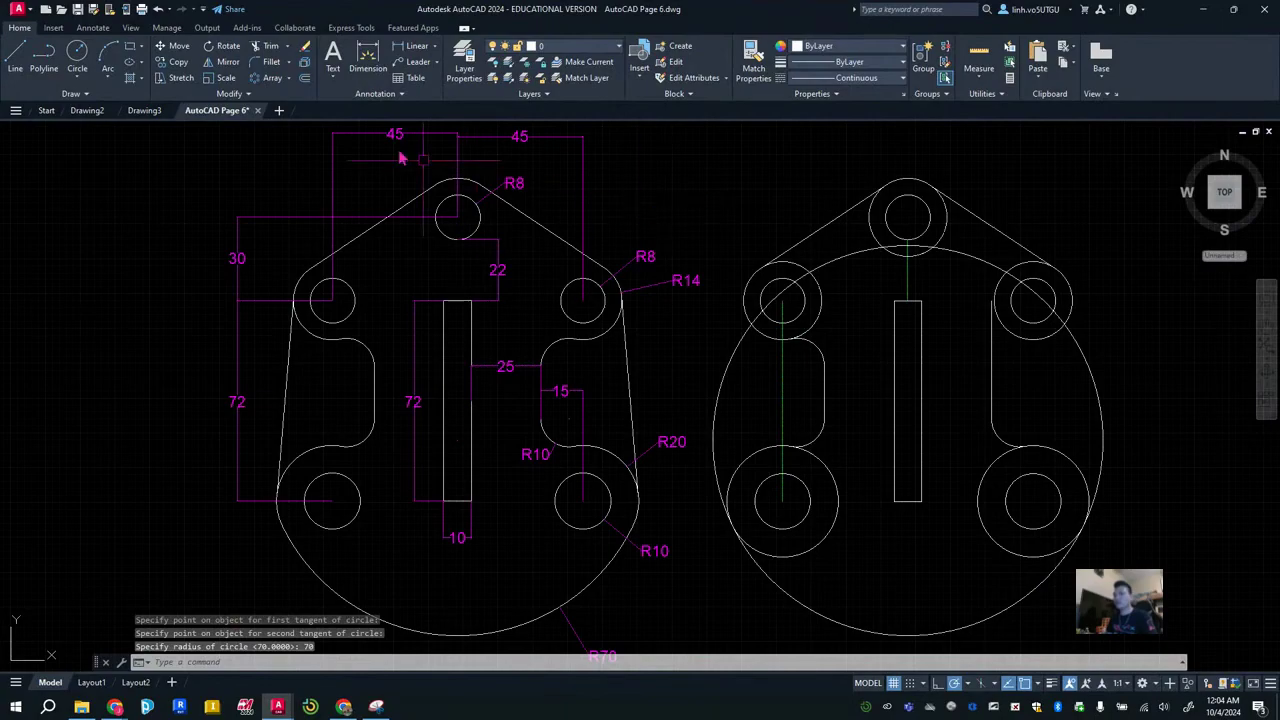
Trim both sides of the radius 70 circle and erase its leftover upper arc, keeping only the bottom arc.
click(270, 61)
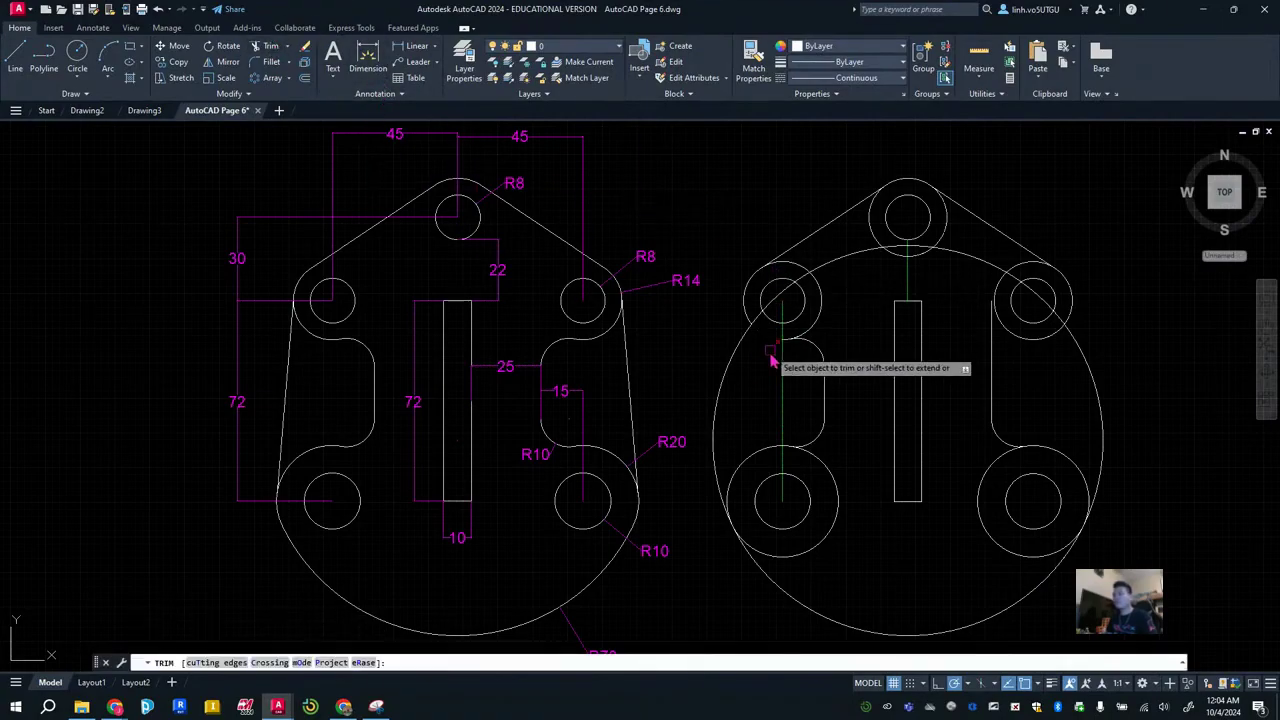
click(720, 410)
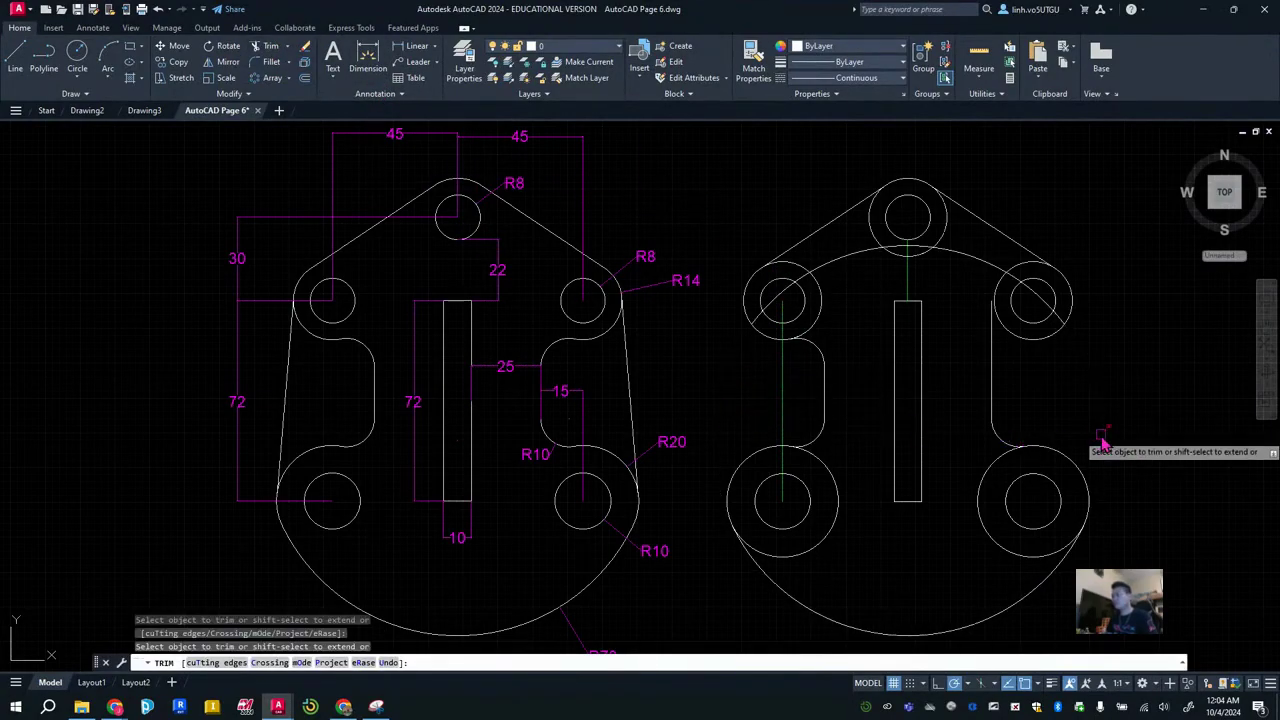
key(Escape)
click(997, 267)
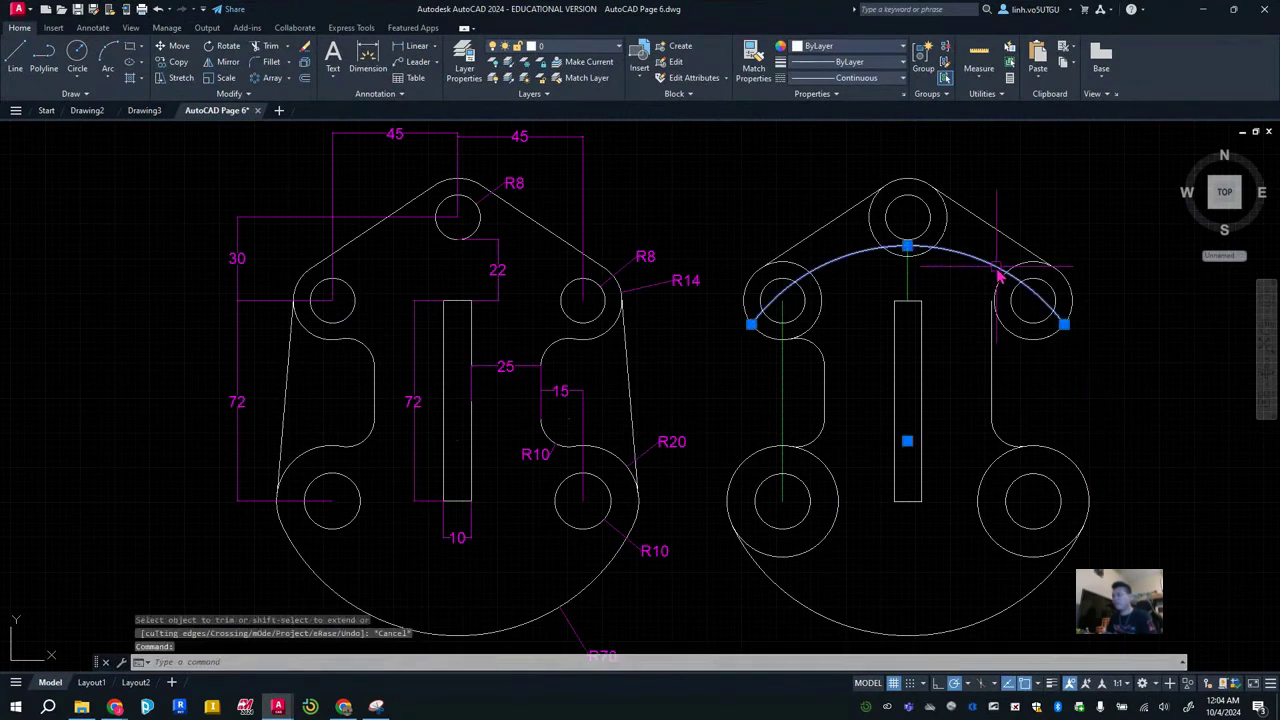
key(Delete)
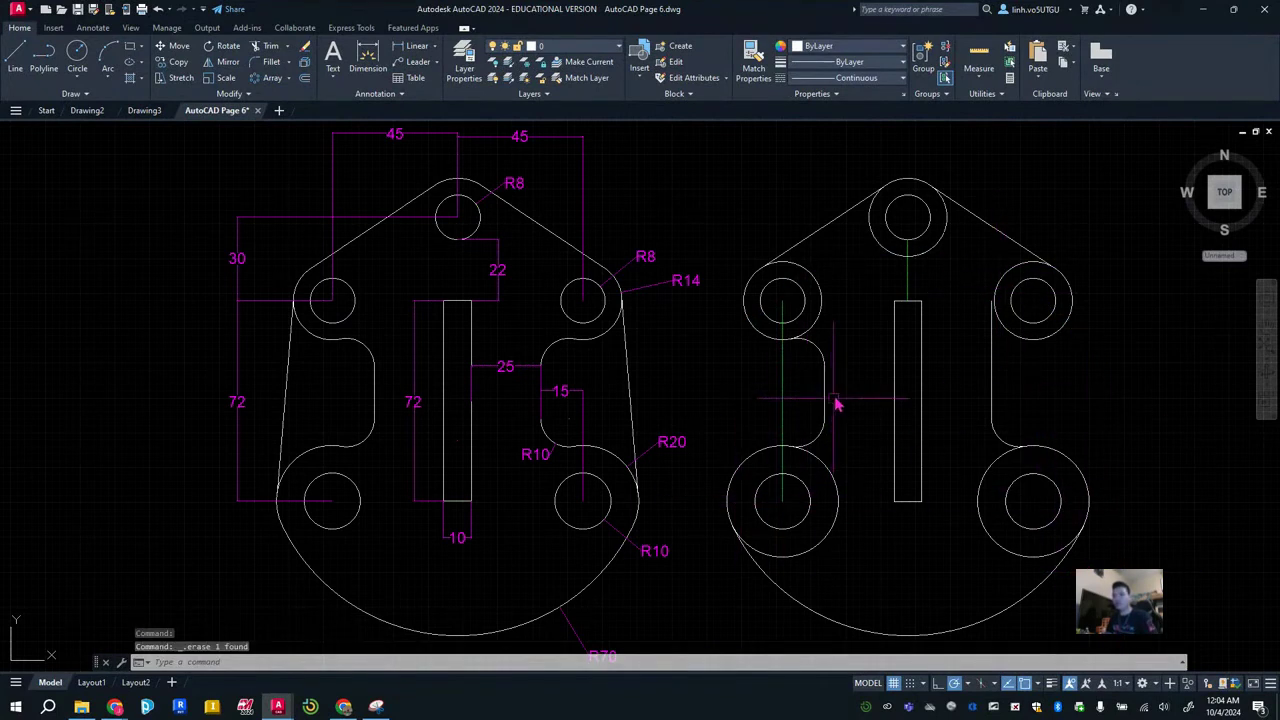
Draw a line tangent to the outer circles of the upper left and lower left holes along the plate's left edge.
text(l)
key(Return)
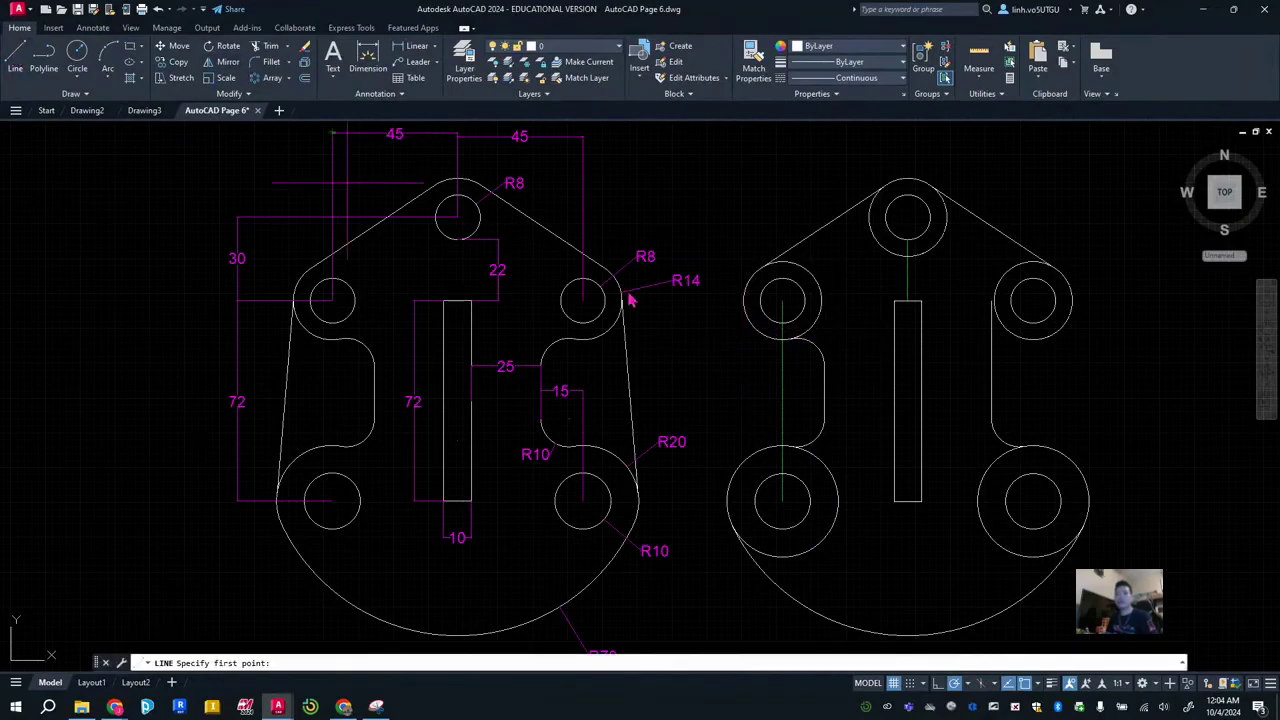
shift+right_click(710, 357)
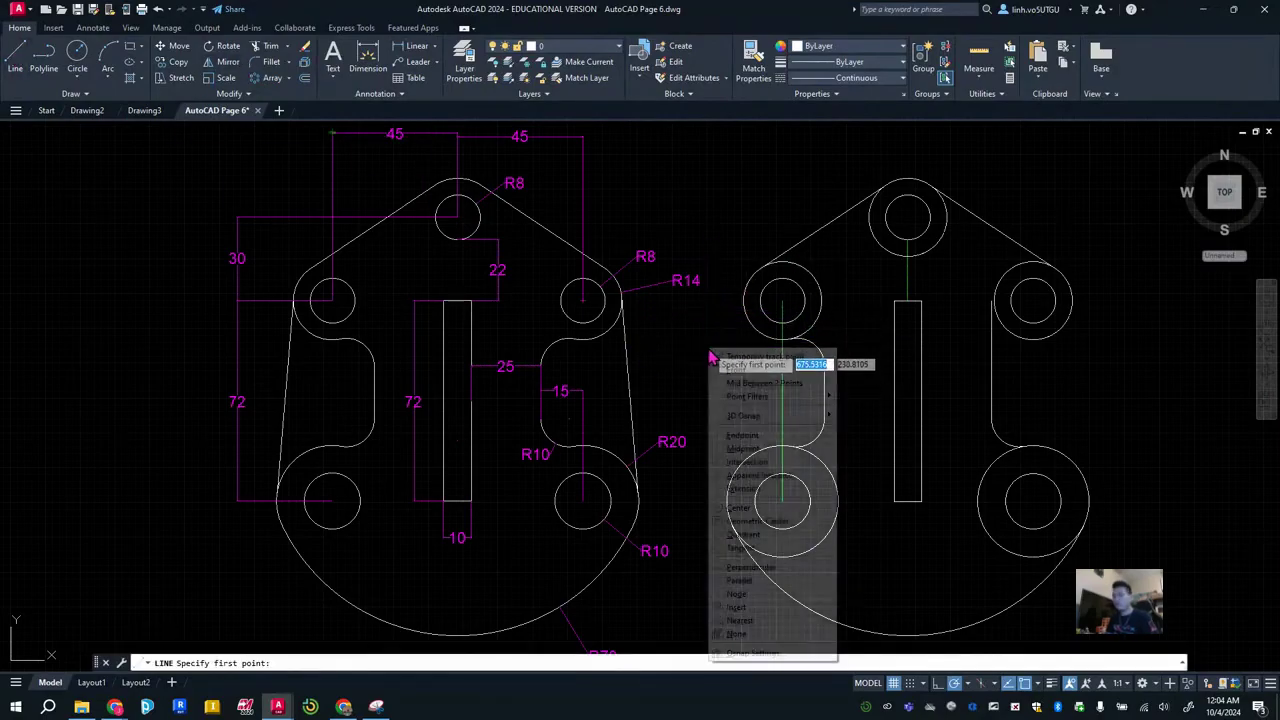
click(742, 548)
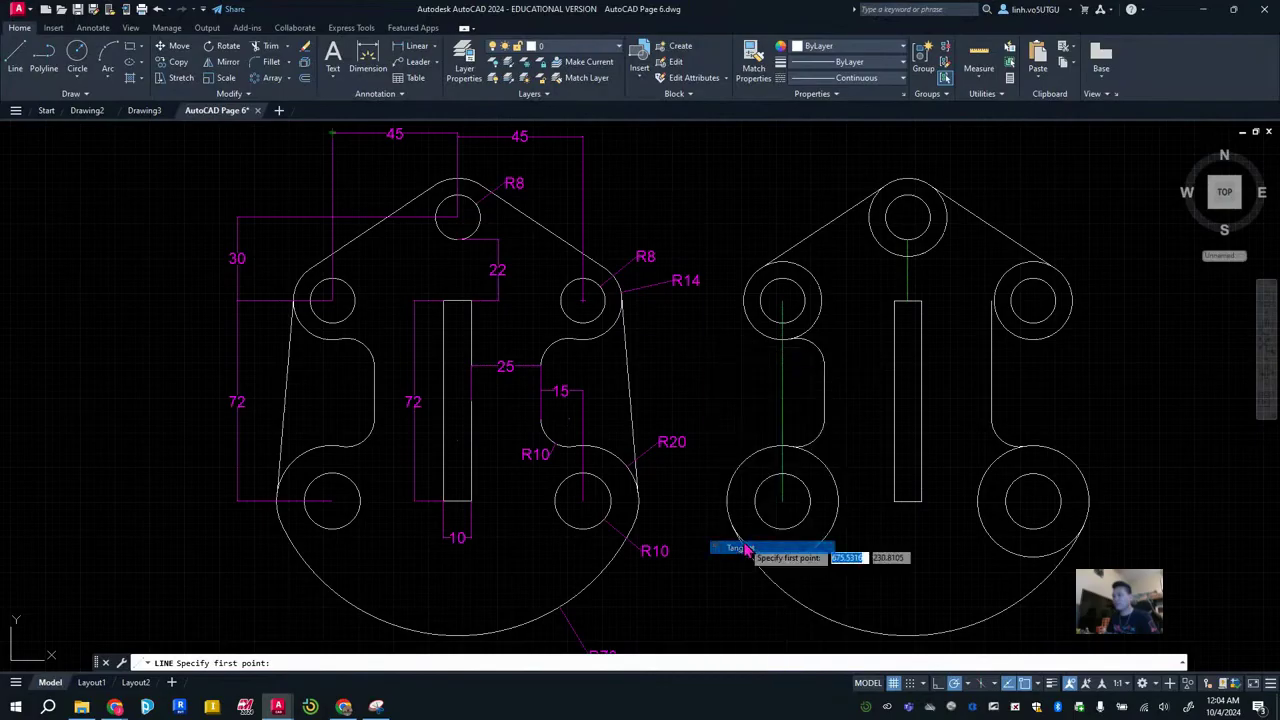
click(746, 302)
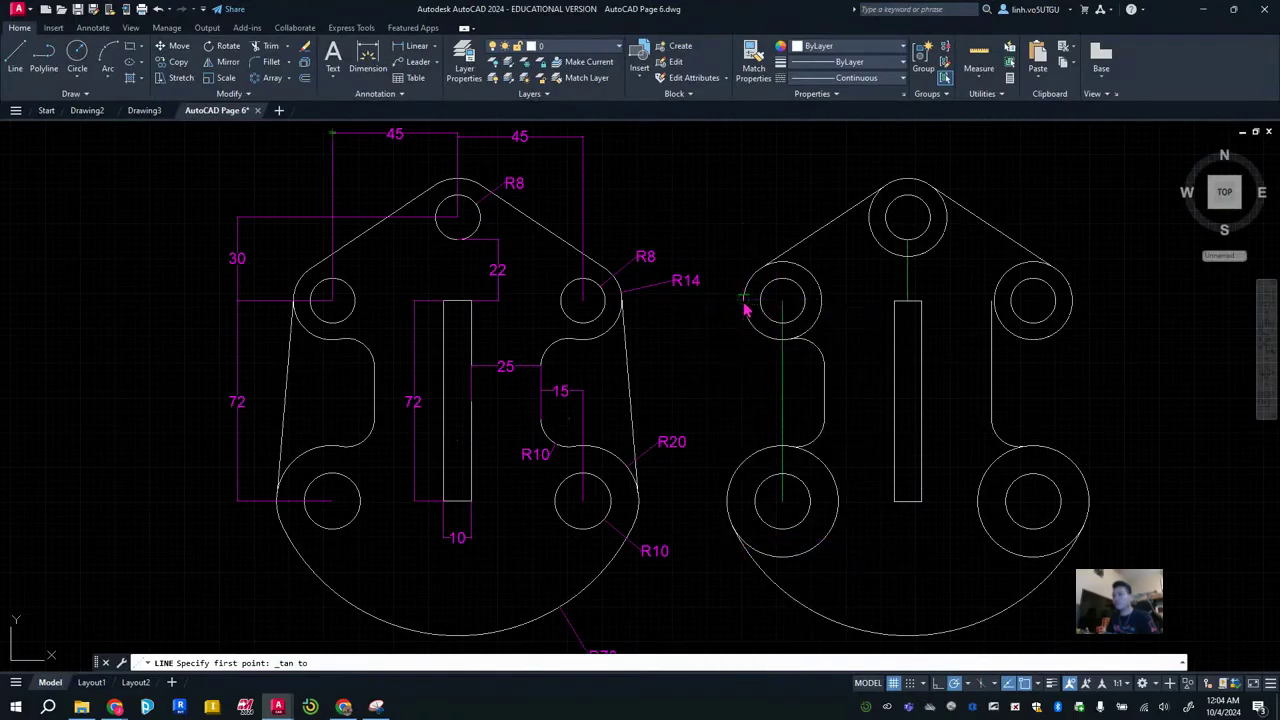
shift+right_click(716, 545)
click(745, 418)
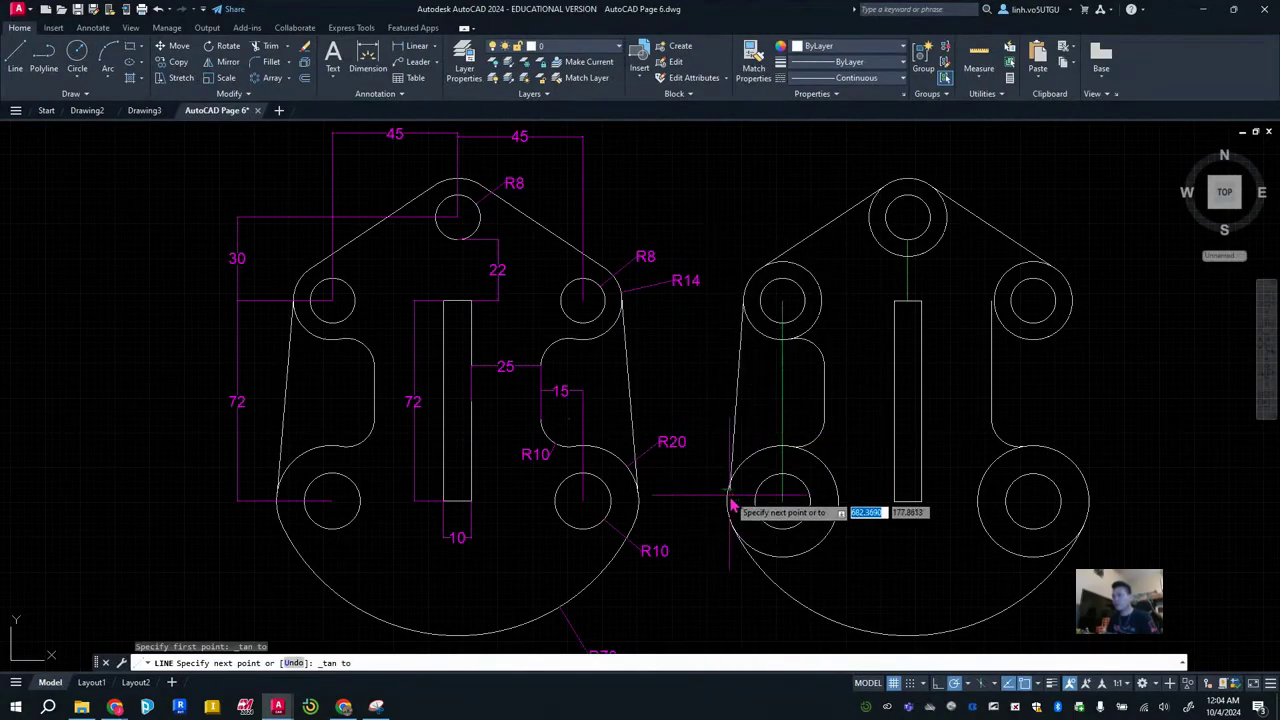
click(728, 508)
key(Escape)
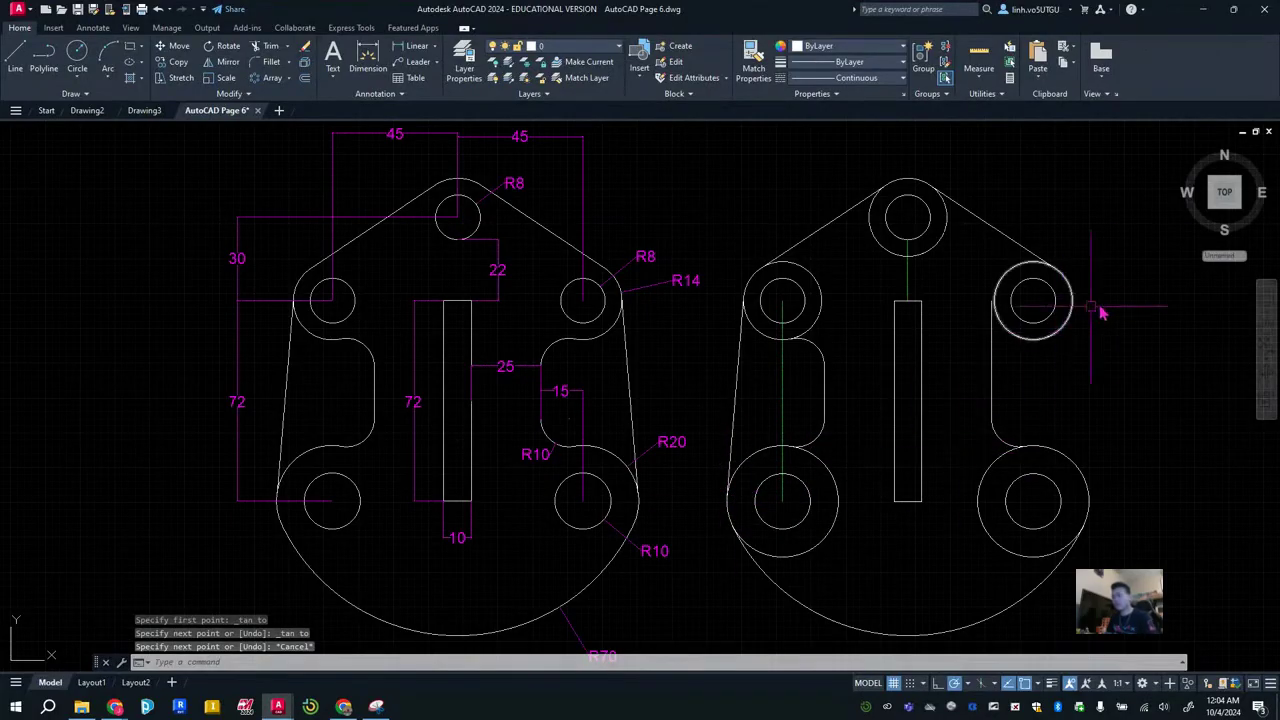
Draw a line tangent to the outer circles of the upper right and lower right holes along the plate's right edge.
click(15, 58)
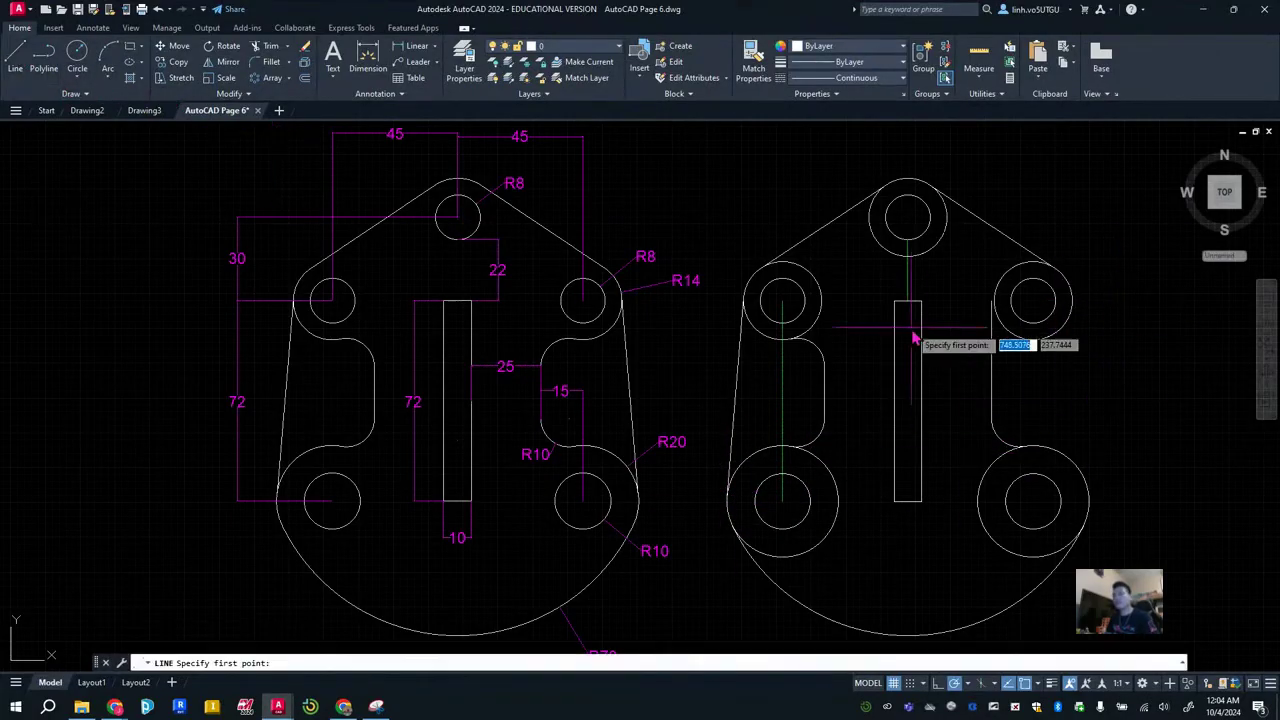
shift+right_click(1053, 365)
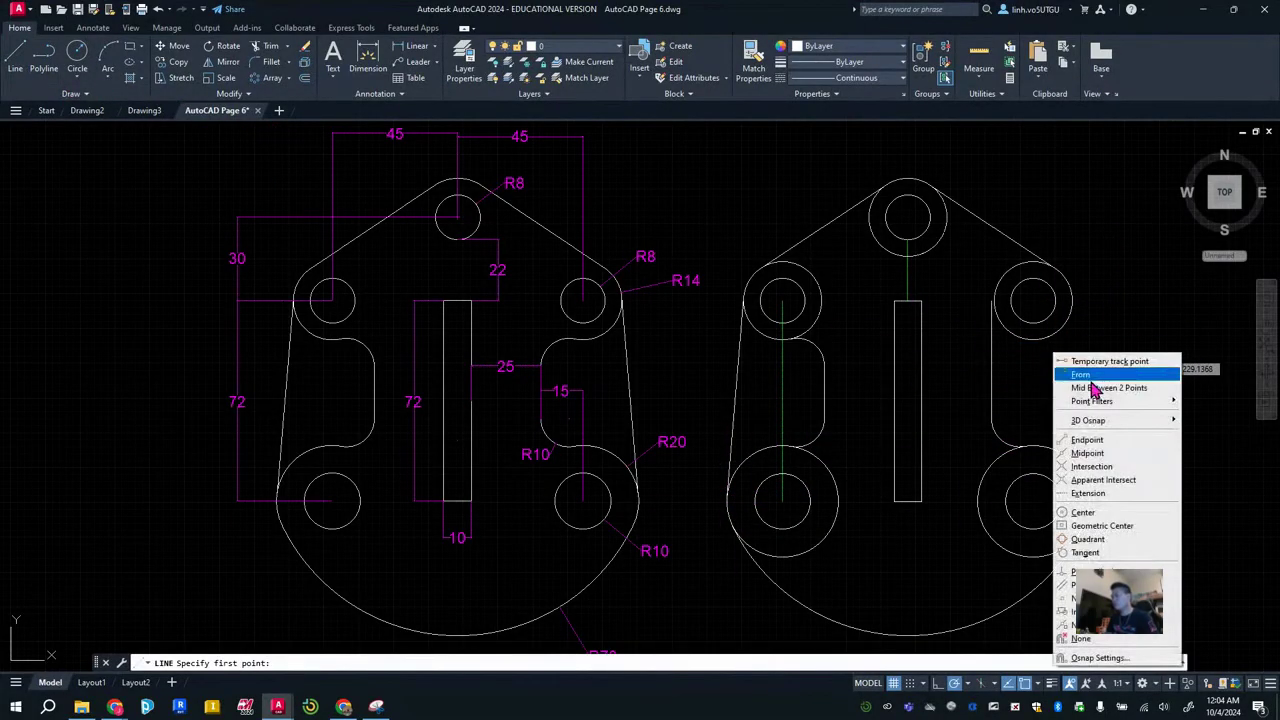
click(1085, 545)
click(1072, 310)
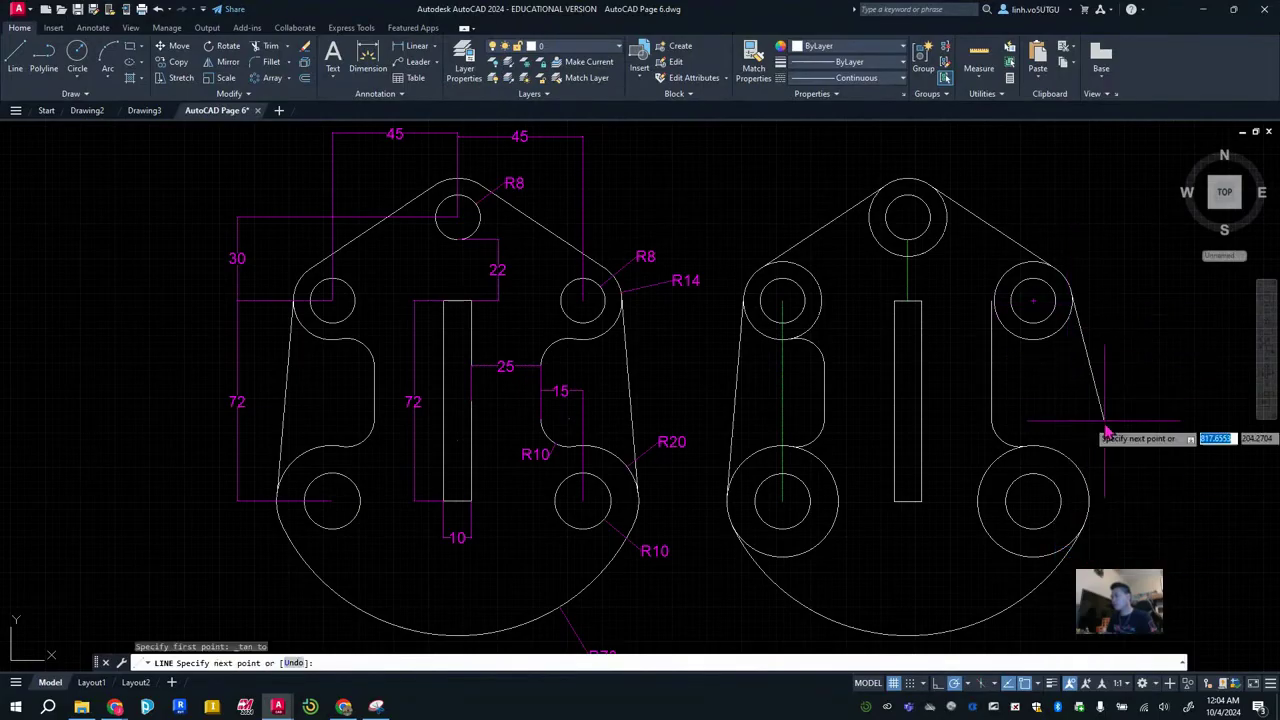
shift+right_click(1104, 478)
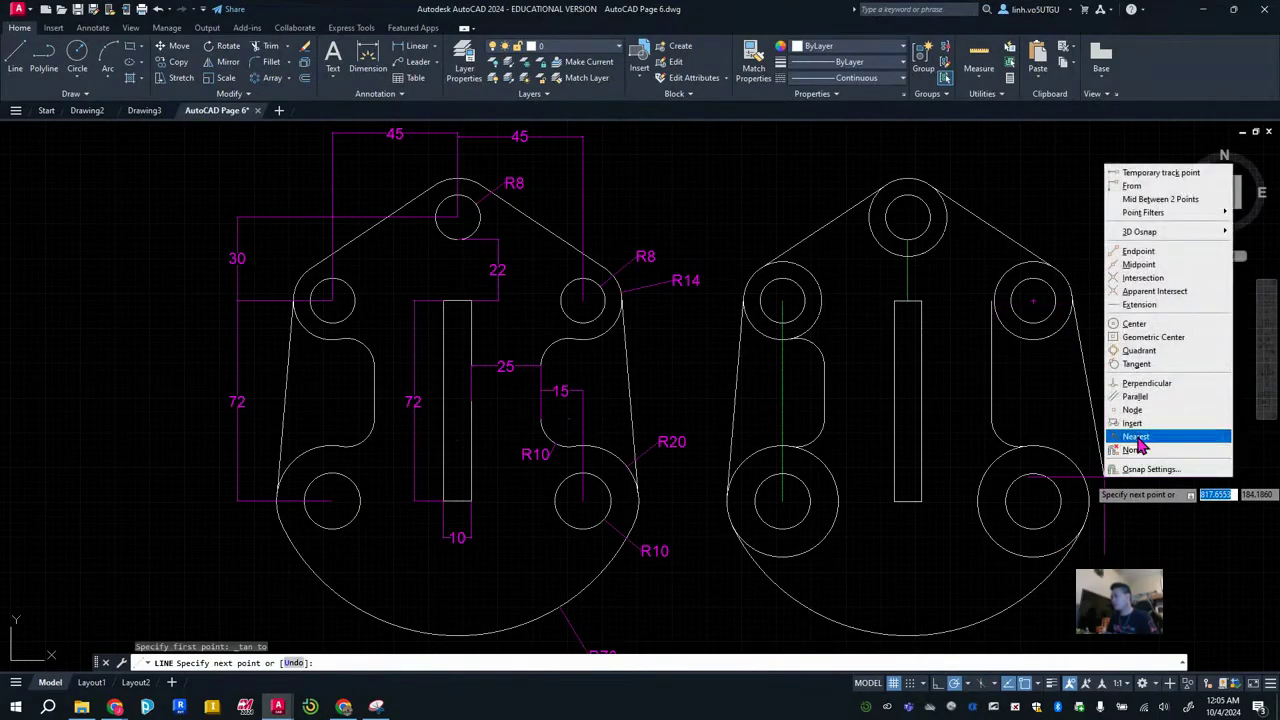
click(1091, 497)
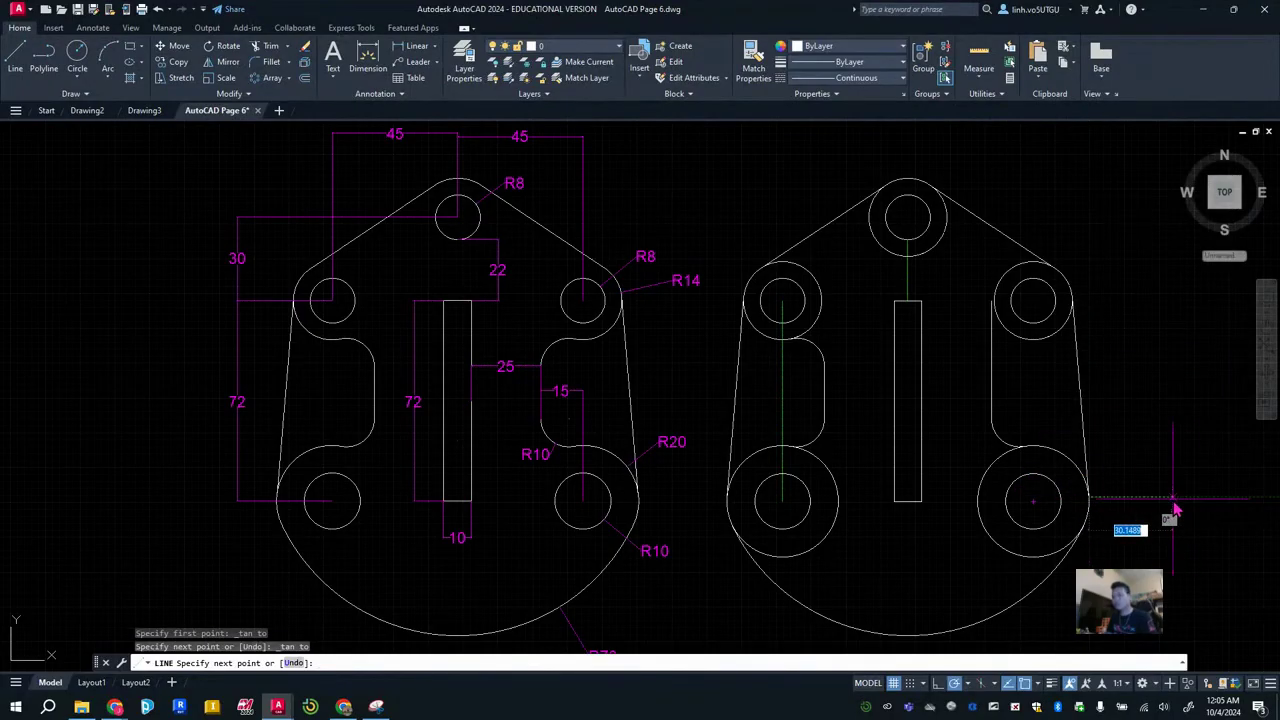
key(Escape)
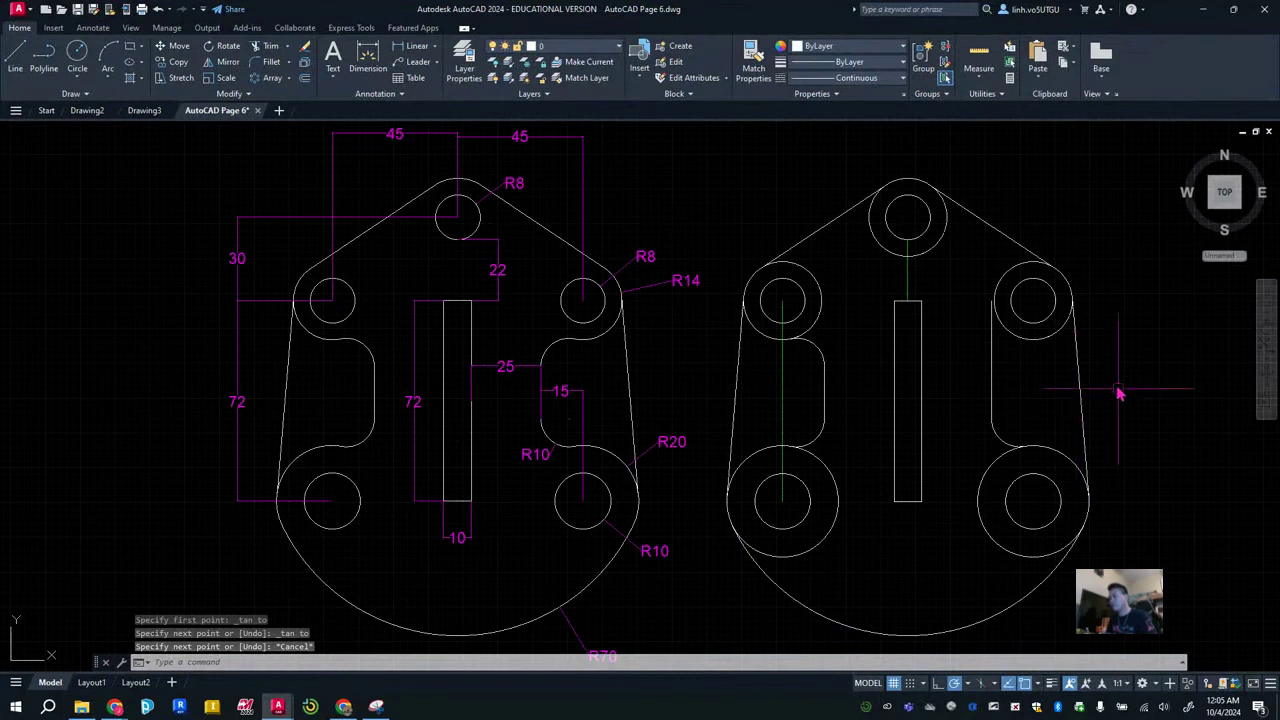
Fillet the right recess's vertical line to the upper right hole's outer circle with a radius of 10.
click(266, 61)
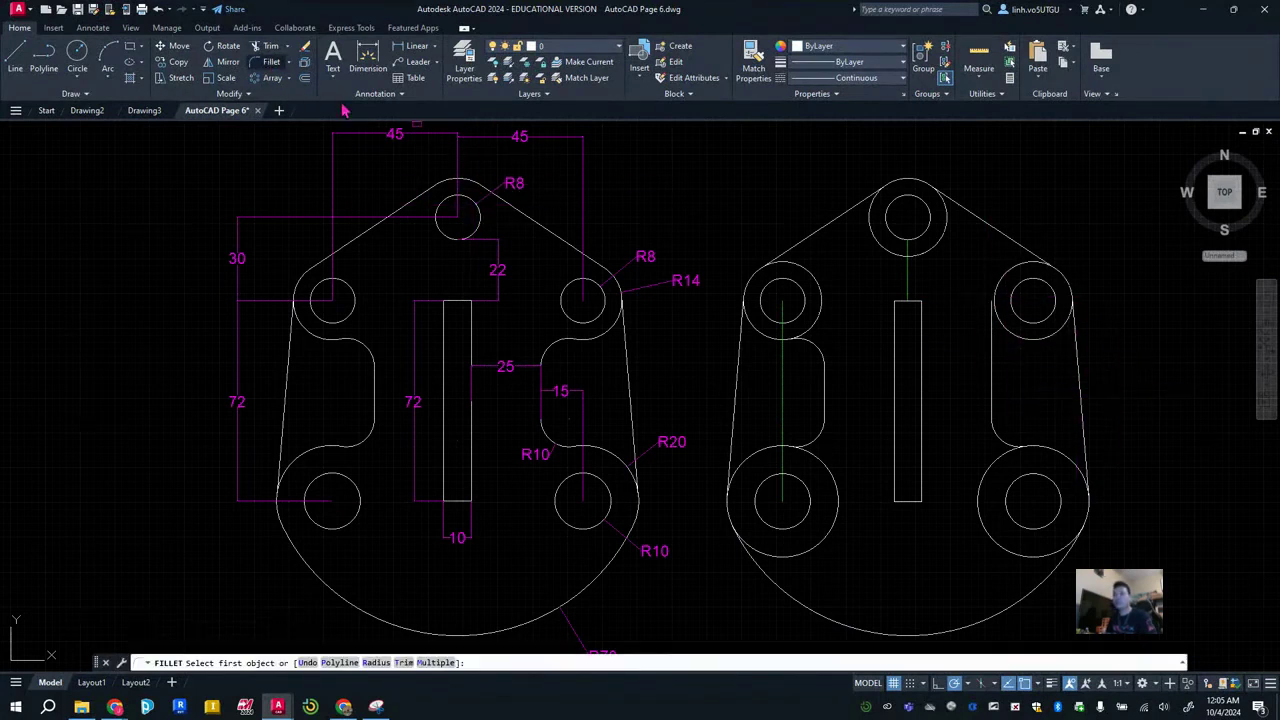
click(993, 365)
text(R)
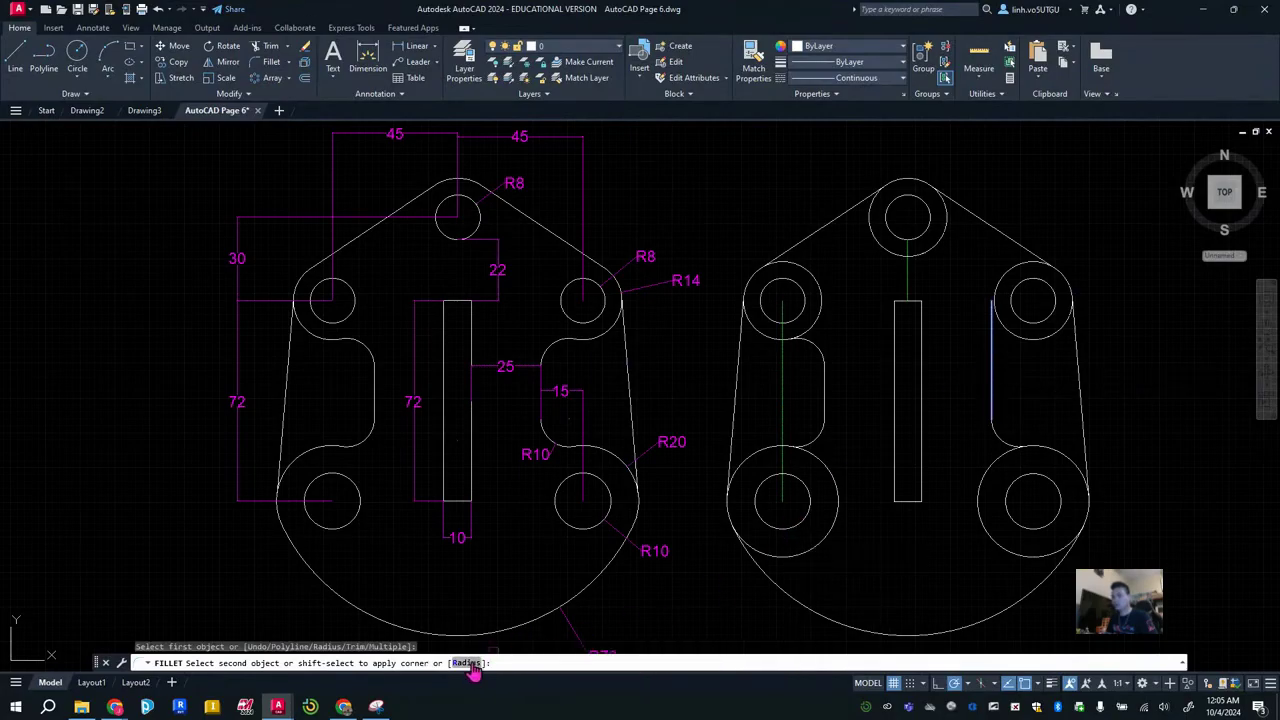
key(Return)
key(Return)
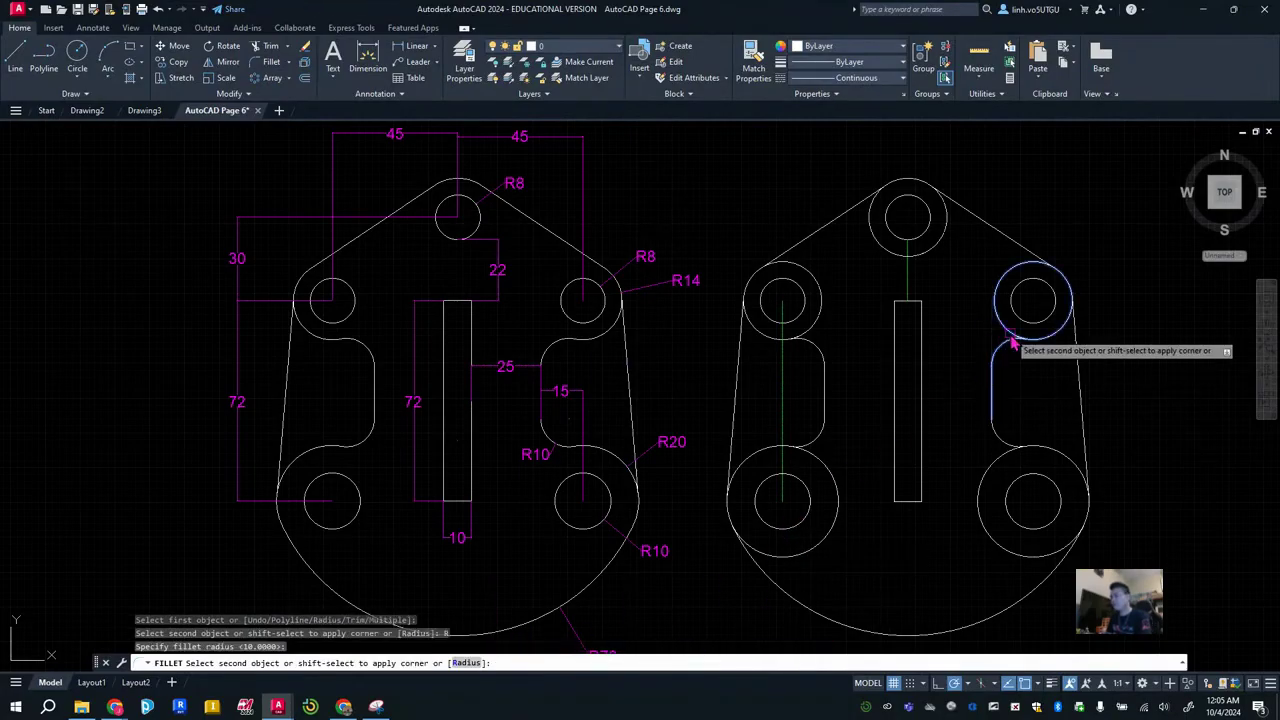
click(1004, 338)
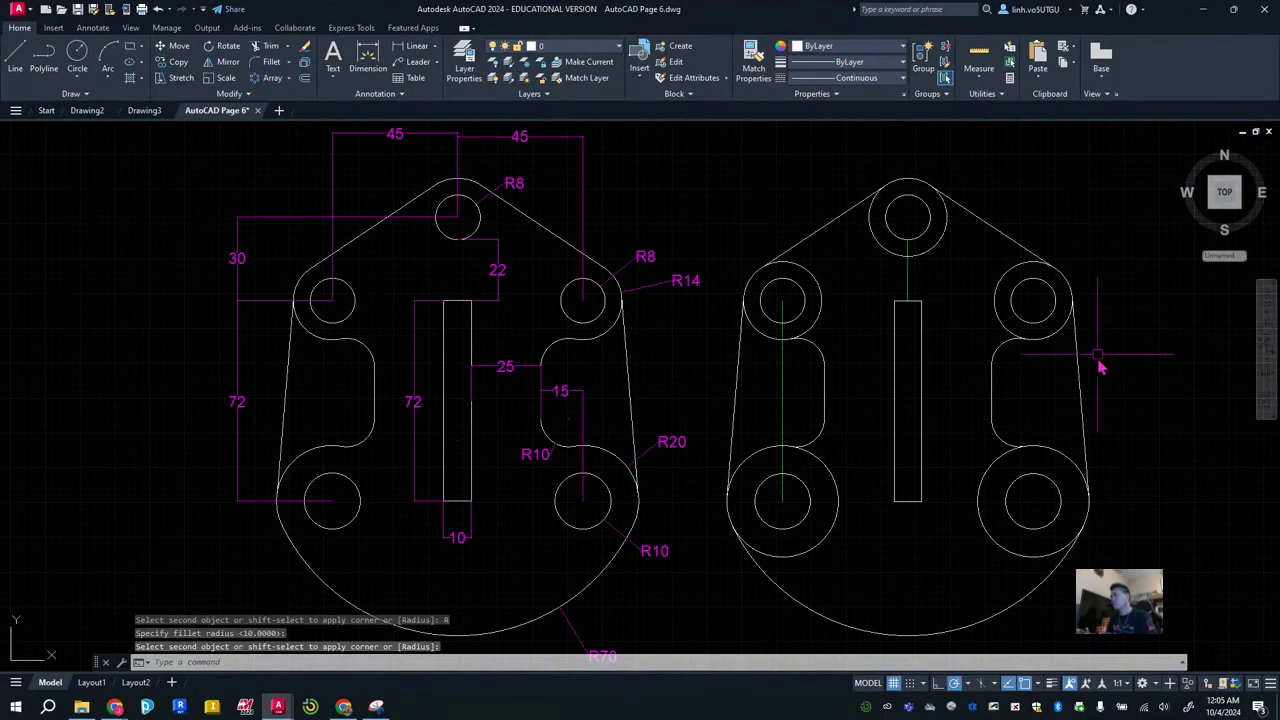
click(1078, 440)
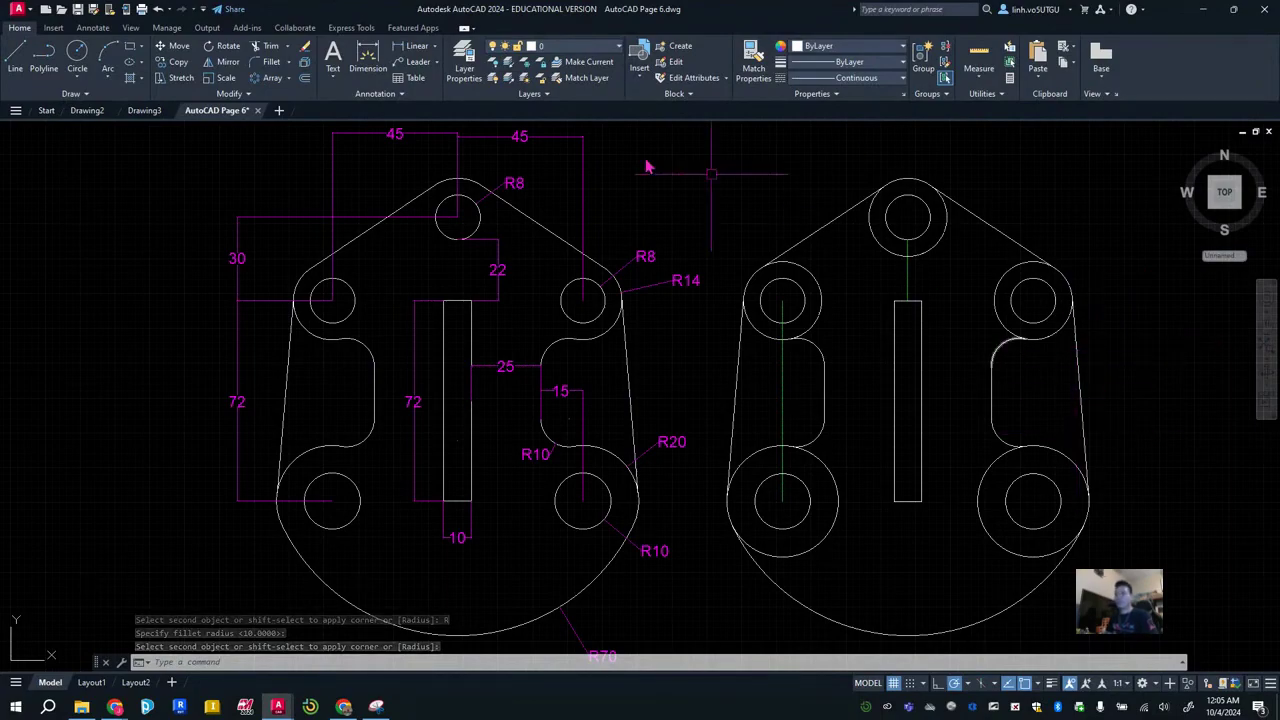
Trim away the inner portions of the outer circles around the two upper side holes and the two lower holes.
click(264, 46)
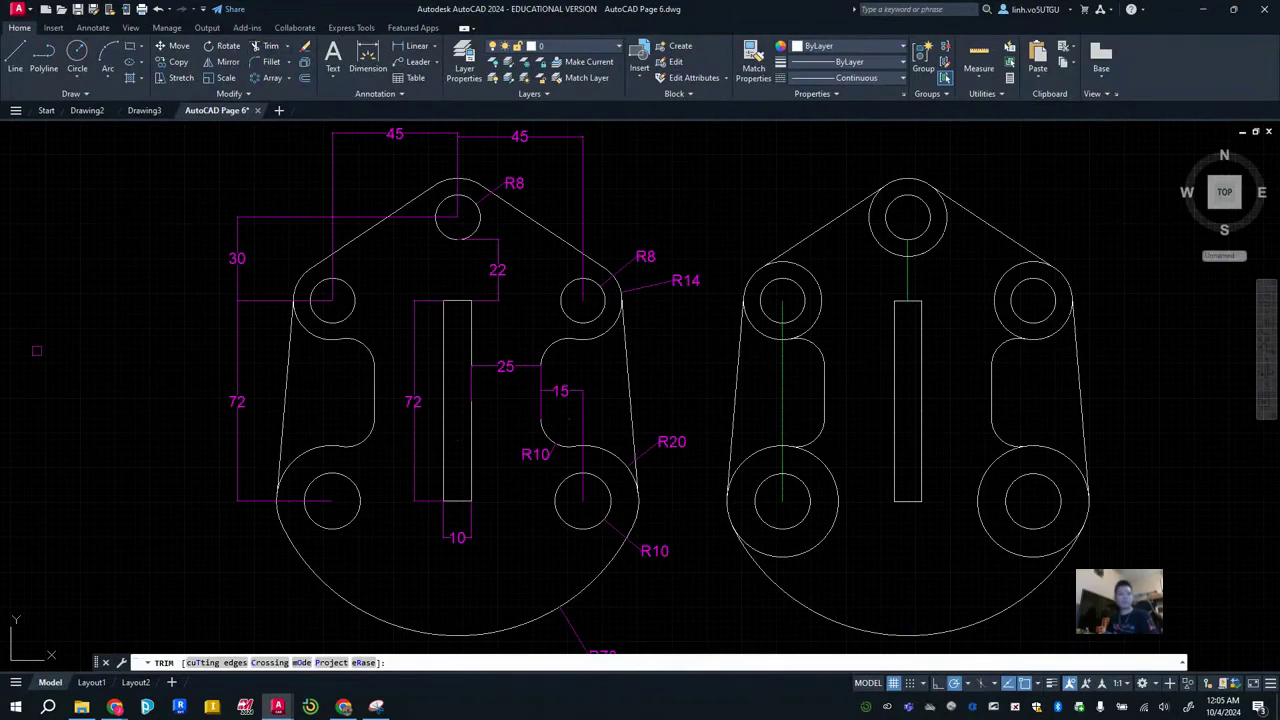
click(823, 309)
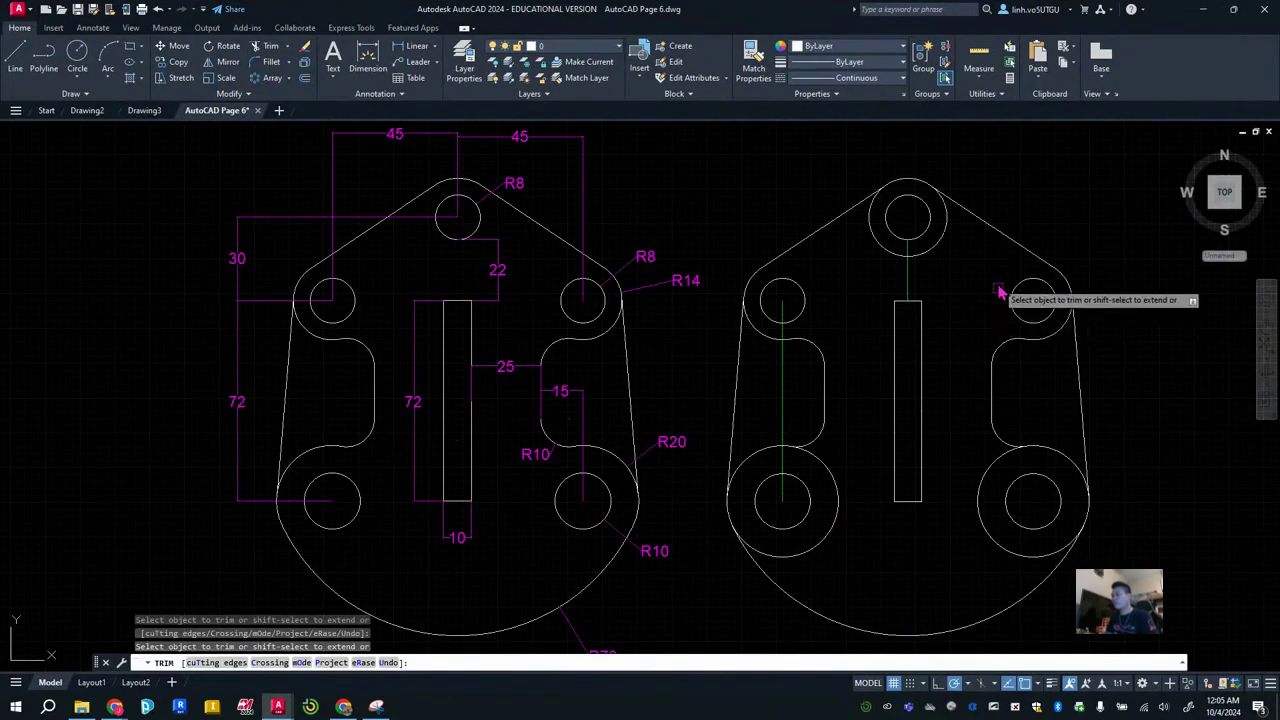
click(822, 537)
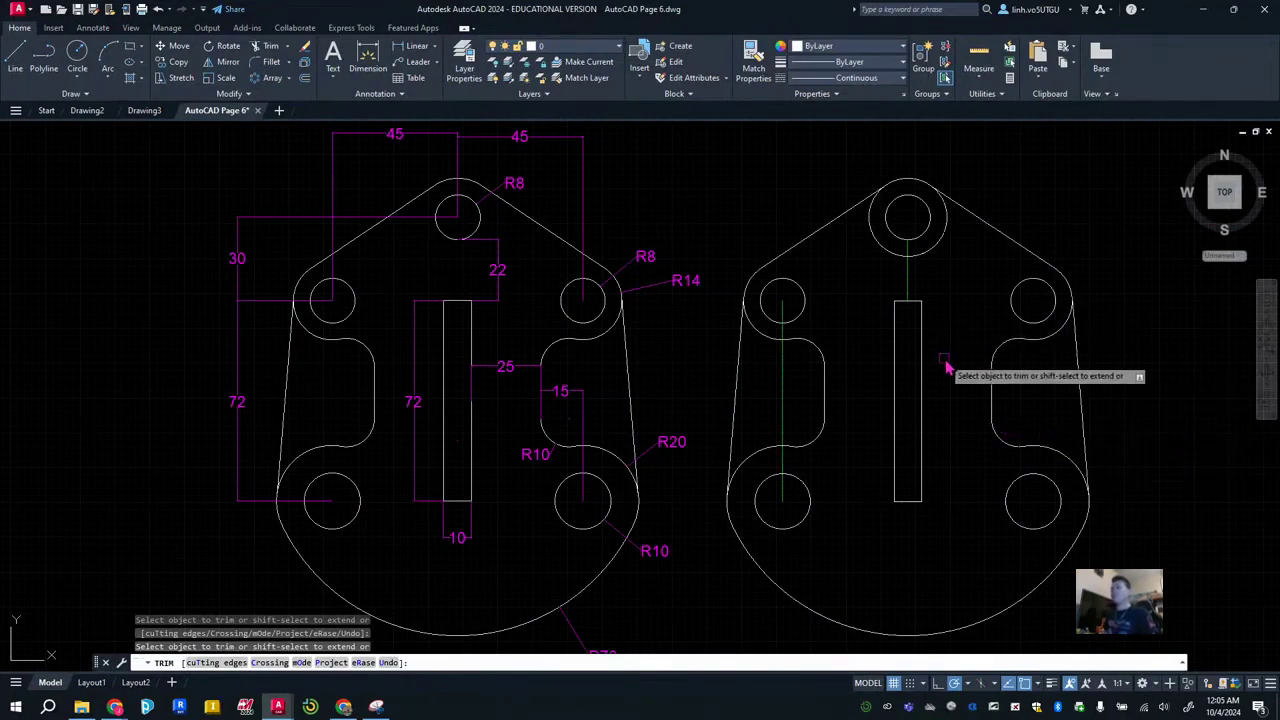
key(Escape)
Turn off the Centerlines layer and make the Dimension layer current.
click(588, 50)
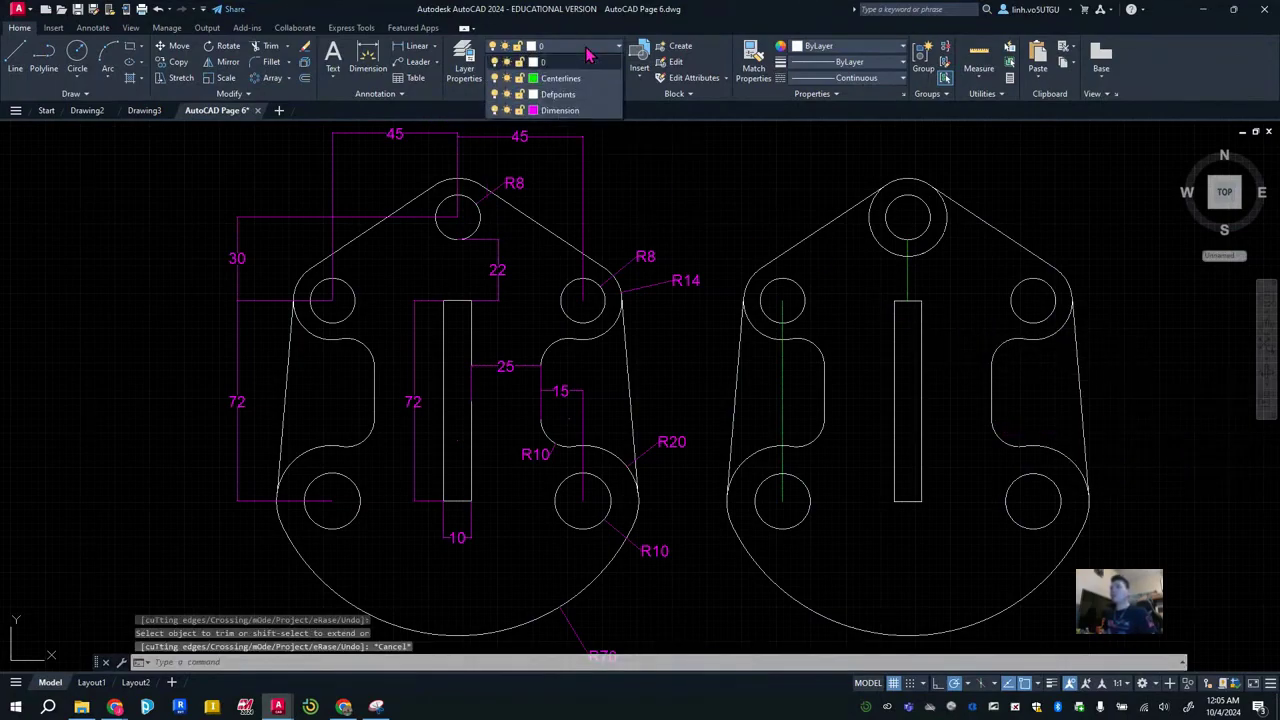
click(495, 79)
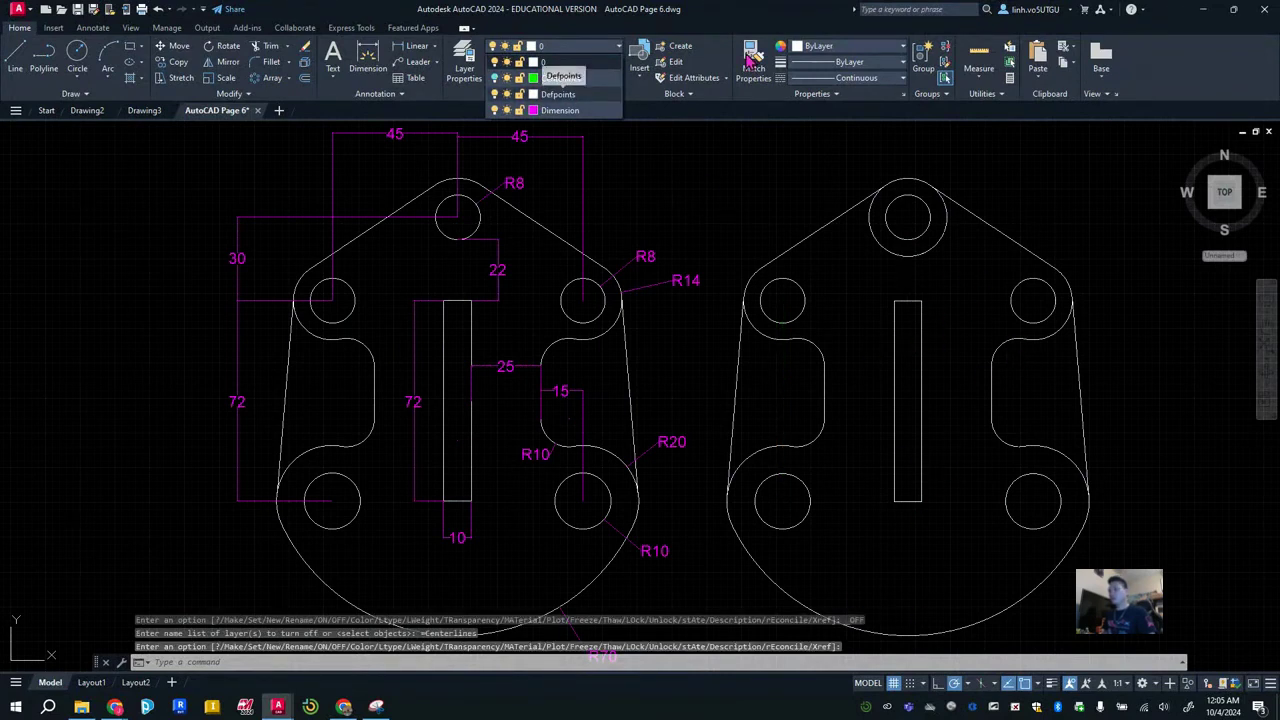
click(558, 111)
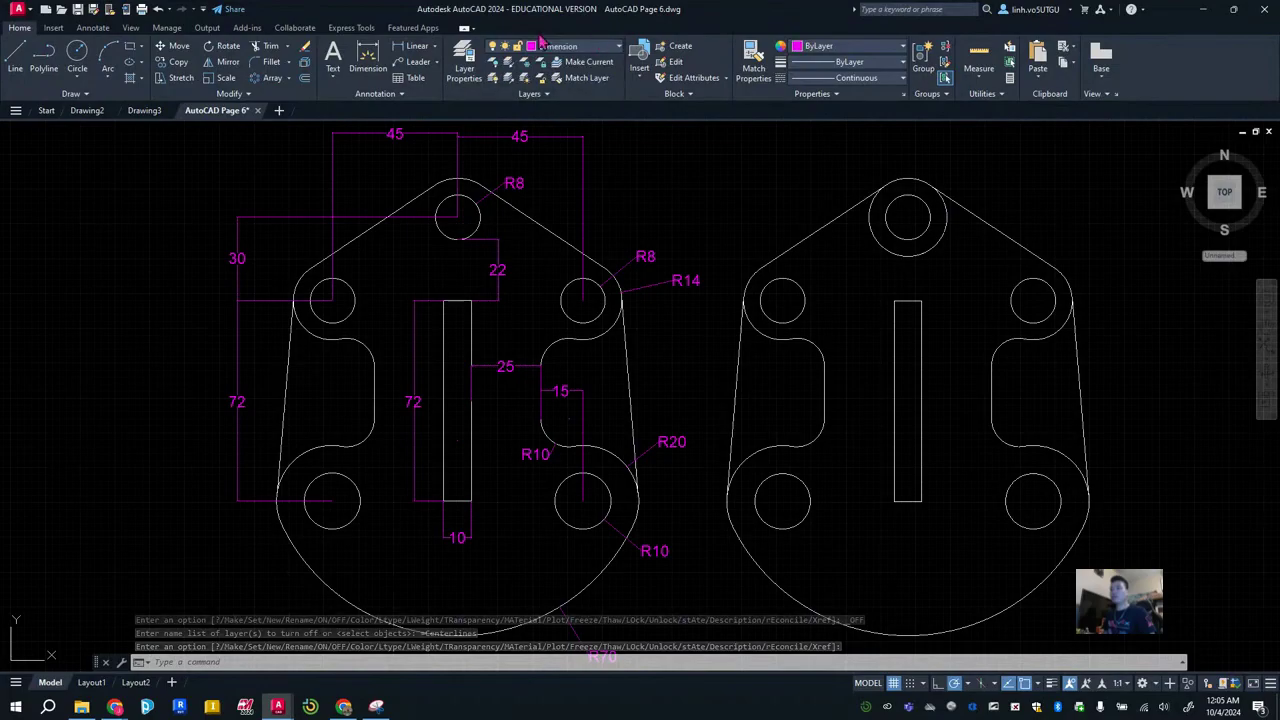
Add a radius dimension to the lower corner arc of the redrawn plate's right recess, placing its text inside the plate edge.
click(368, 60)
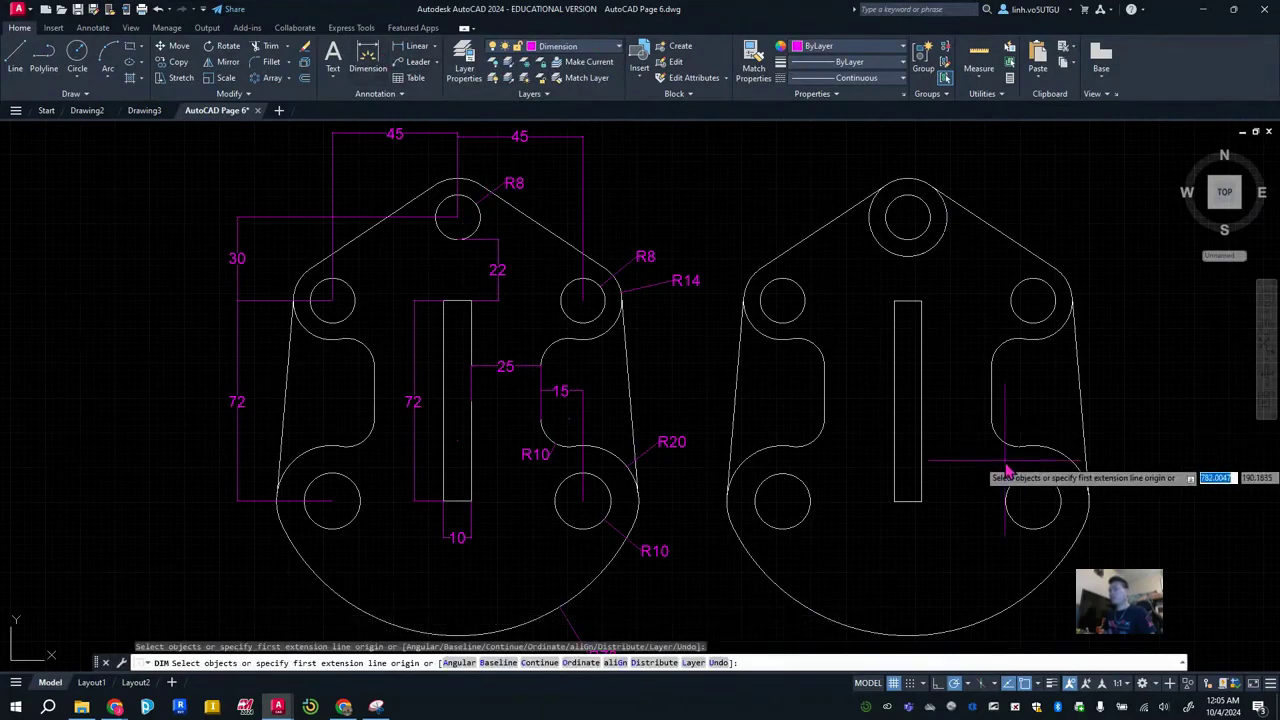
scroll(1010, 440, up, 5)
click(965, 482)
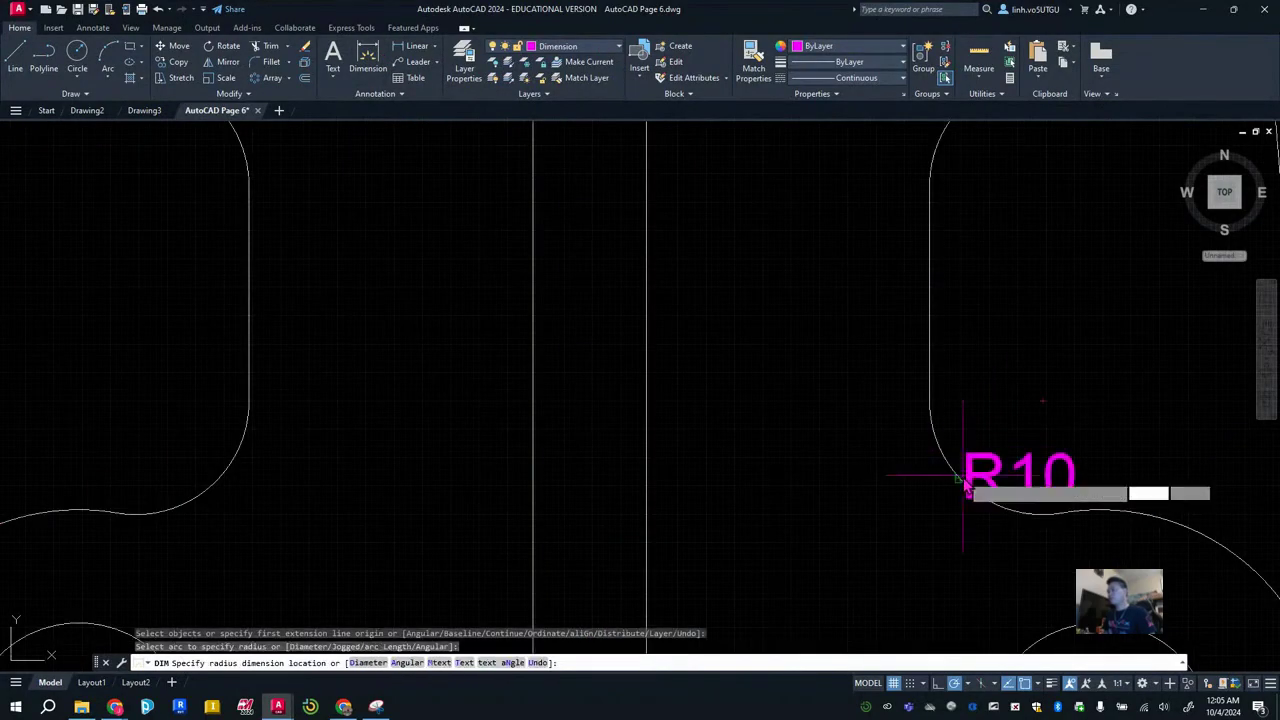
click(1035, 440)
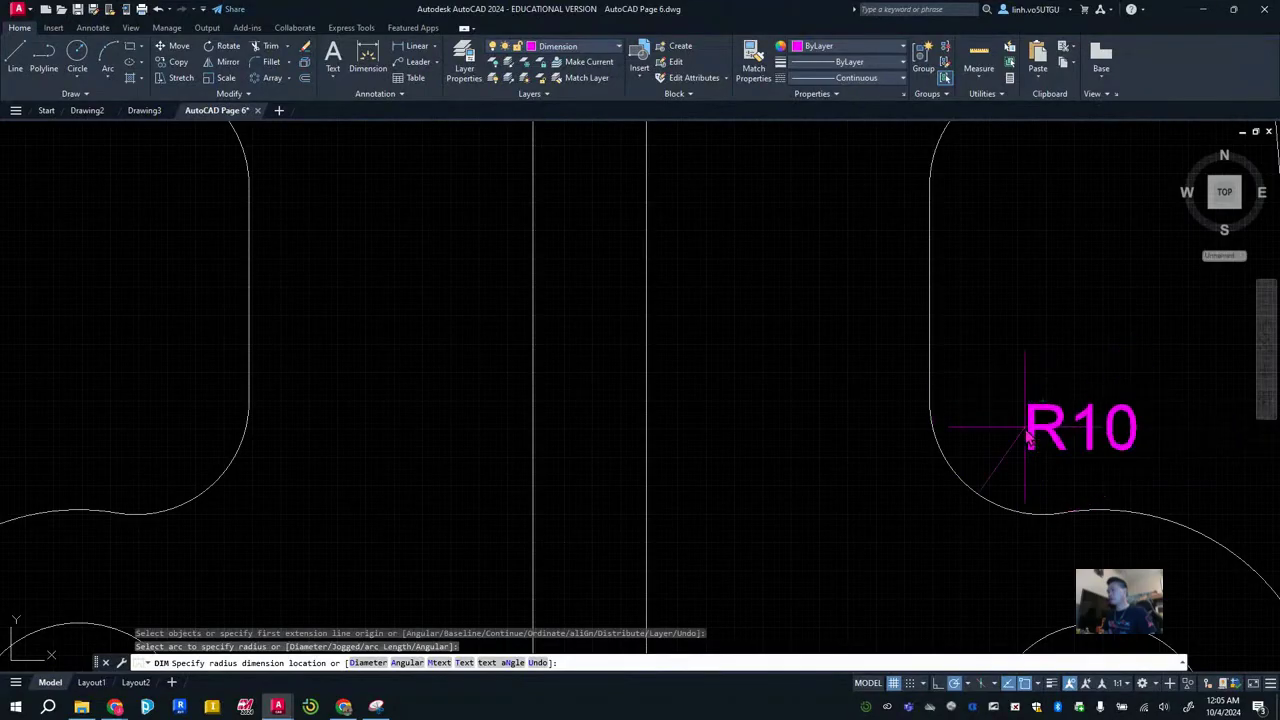
Dimension the redrawn plate's central slot, placing the width below it and the length along its left side.
scroll(1095, 510, down, 3)
middle_drag(1095, 510, 1115, 430)
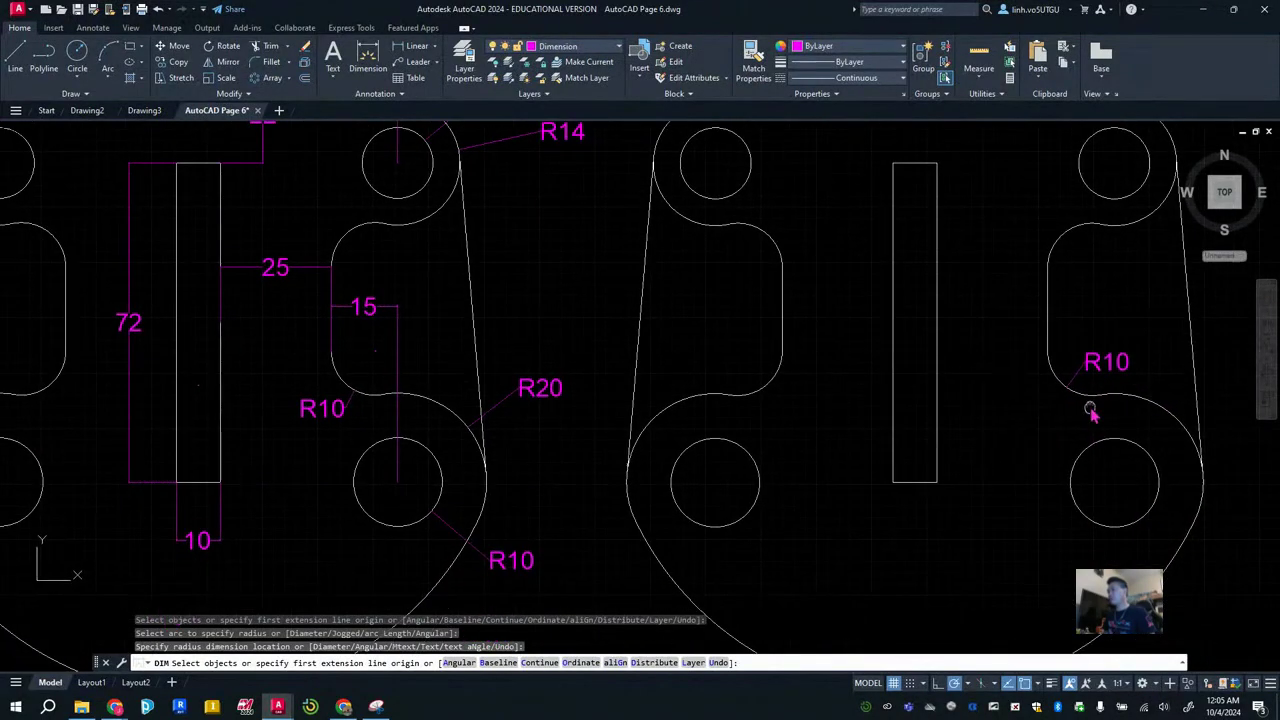
scroll(1100, 372, down, 3)
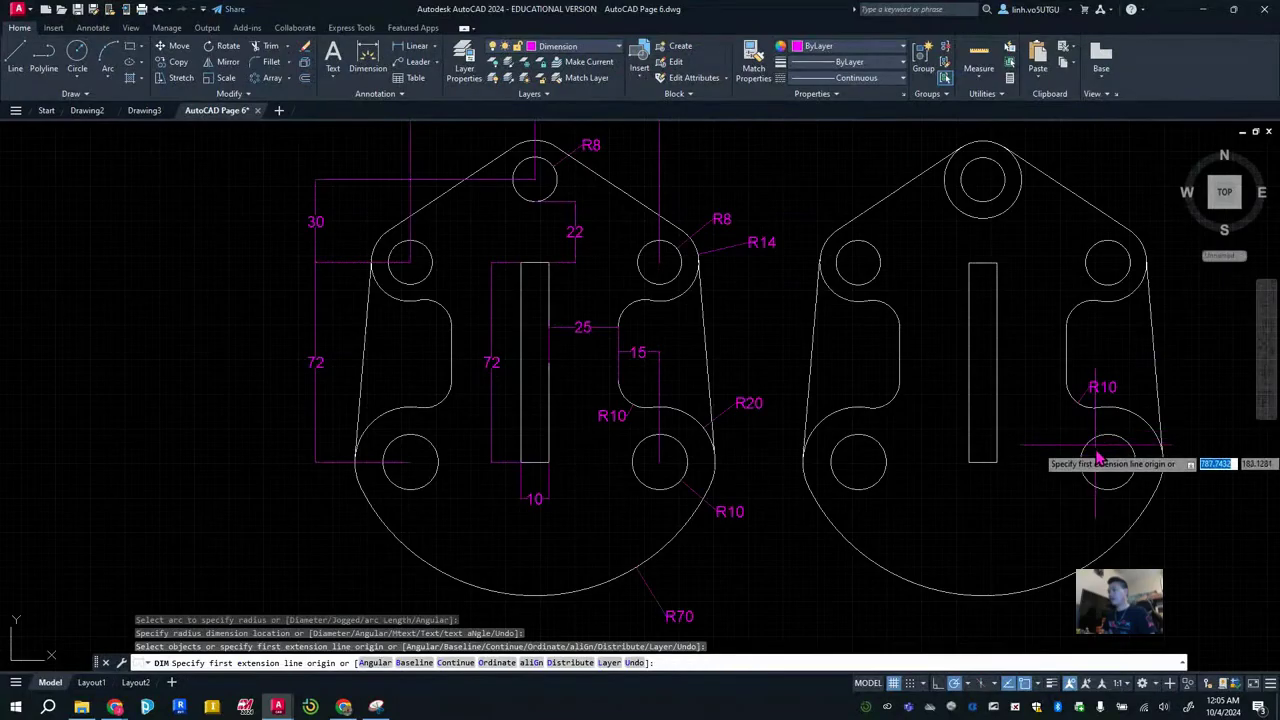
scroll(970, 468, up, 5)
key(Return)
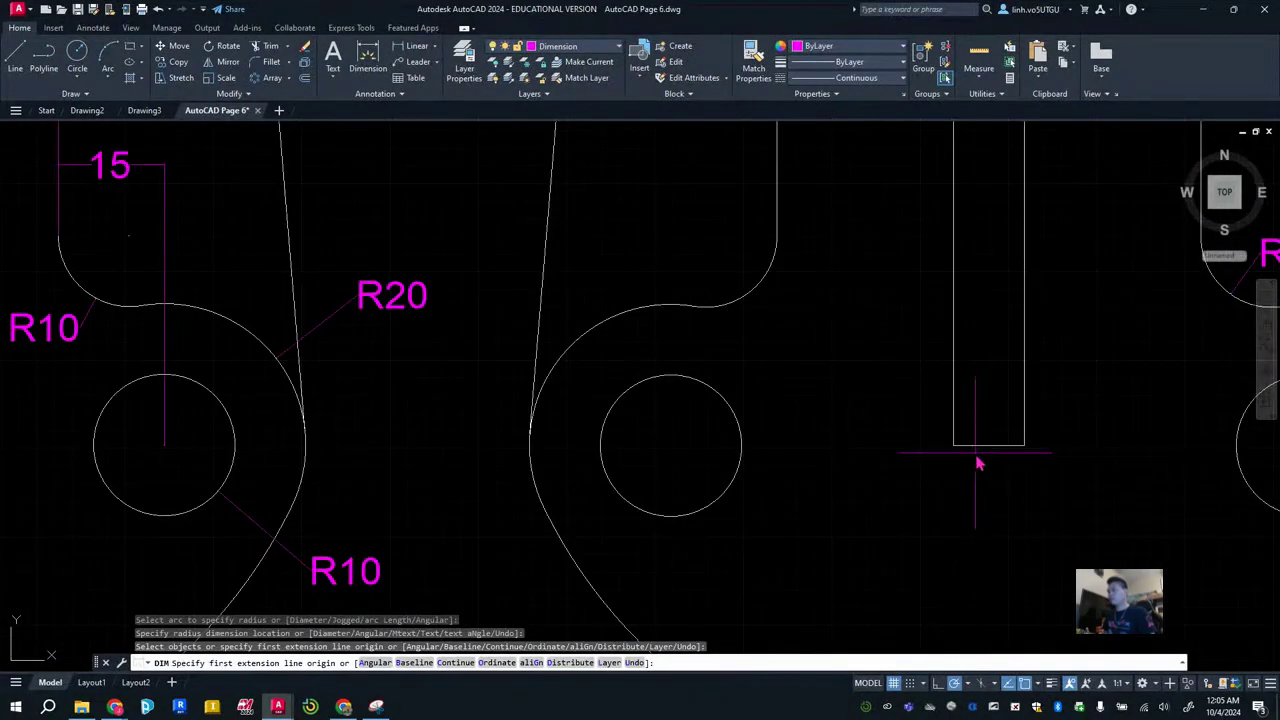
click(975, 450)
click(973, 490)
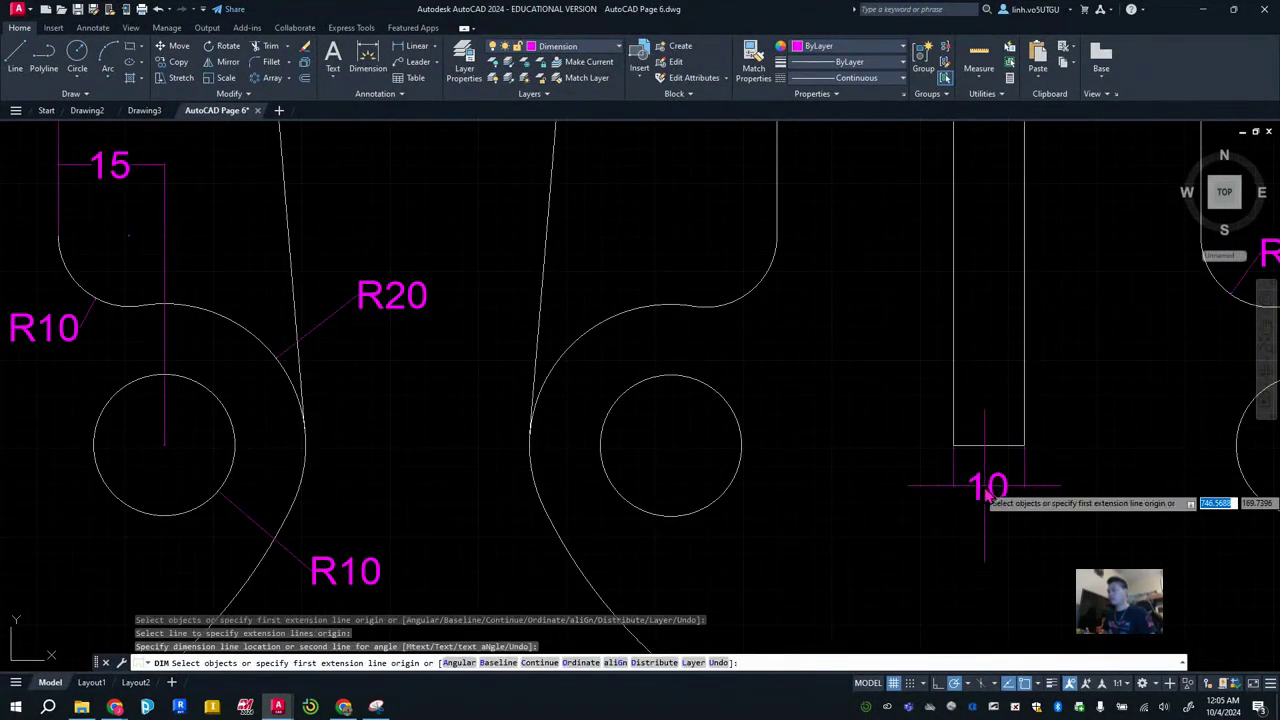
key(Return)
click(955, 380)
click(906, 367)
scroll(922, 462, down, 4)
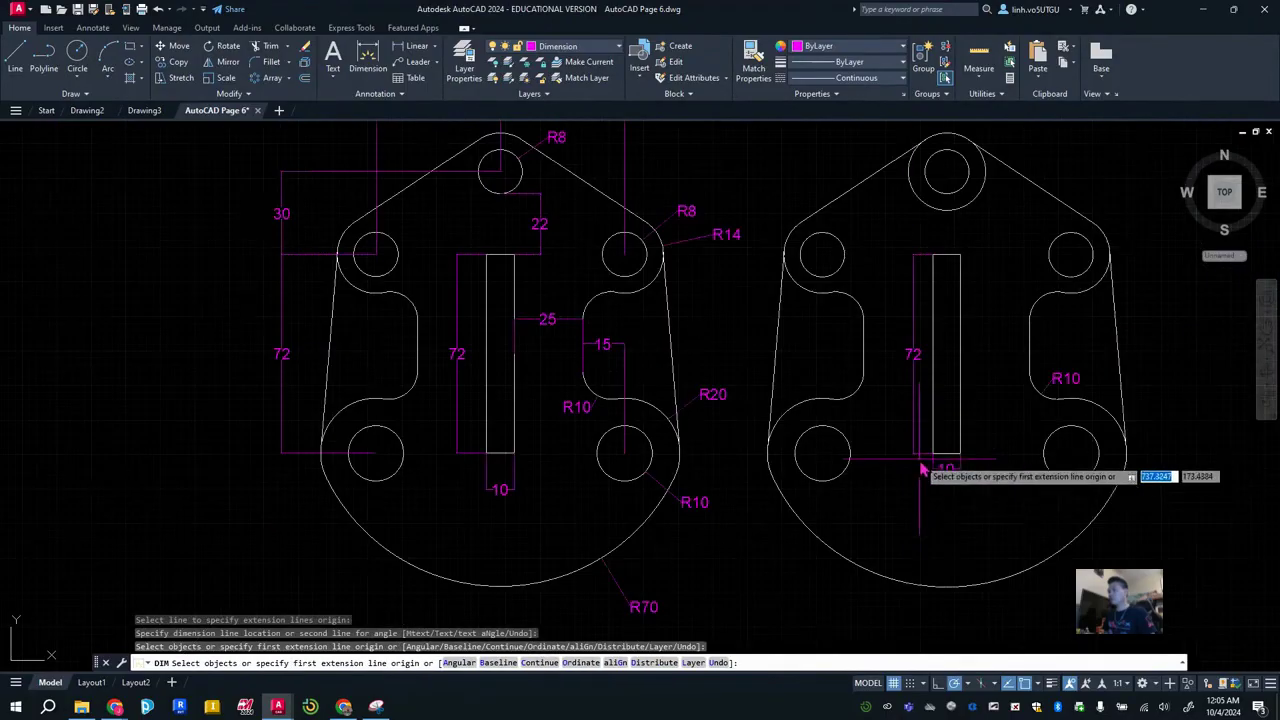